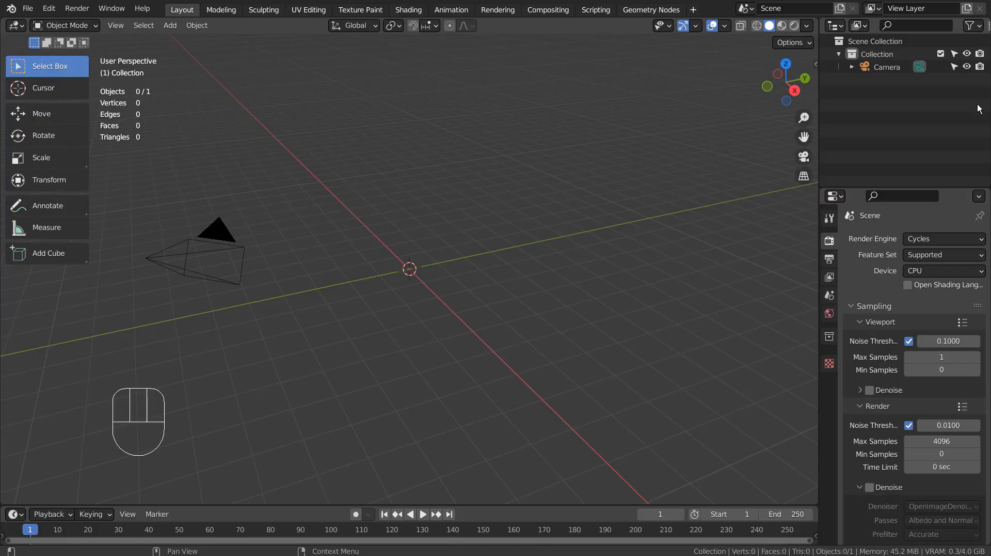
# Add a text object to the scene at the world origin
pyautogui.click(356, 163)
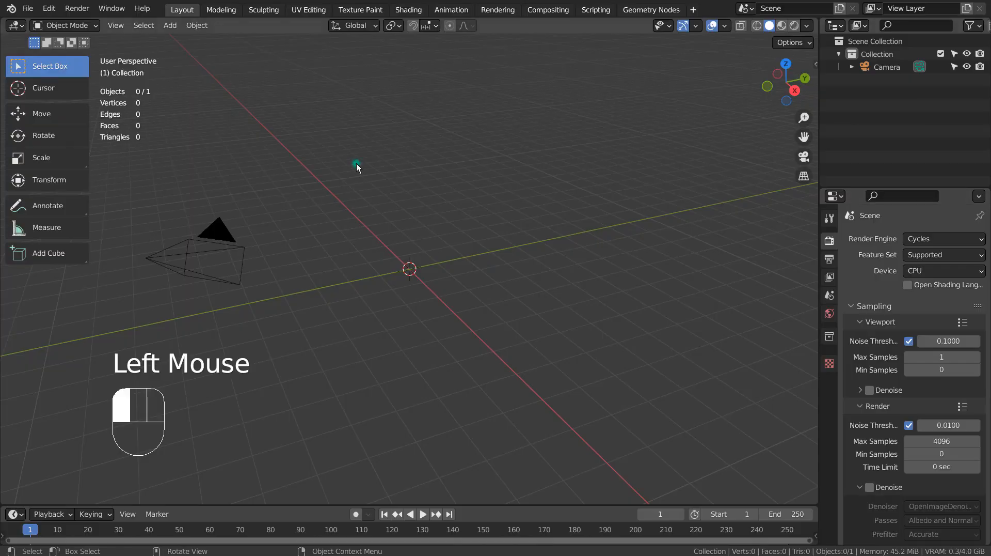
pyautogui.hotkey('shift', 'a')
pyautogui.moveTo(356, 163)
pyautogui.click(349, 215)
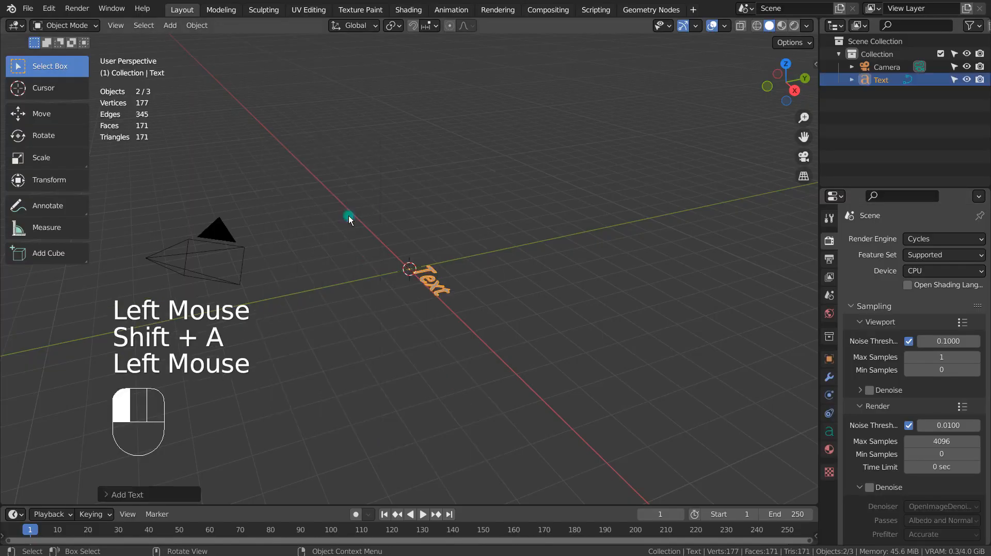
# Replace the default wording of the text object with INVERT ANIMATION
pyautogui.press('Tab')
pyautogui.press('BackSpace')
pyautogui.press('BackSpace')
pyautogui.press('BackSpace')
pyautogui.press('BackSpace')
pyautogui.press('BackSpace')
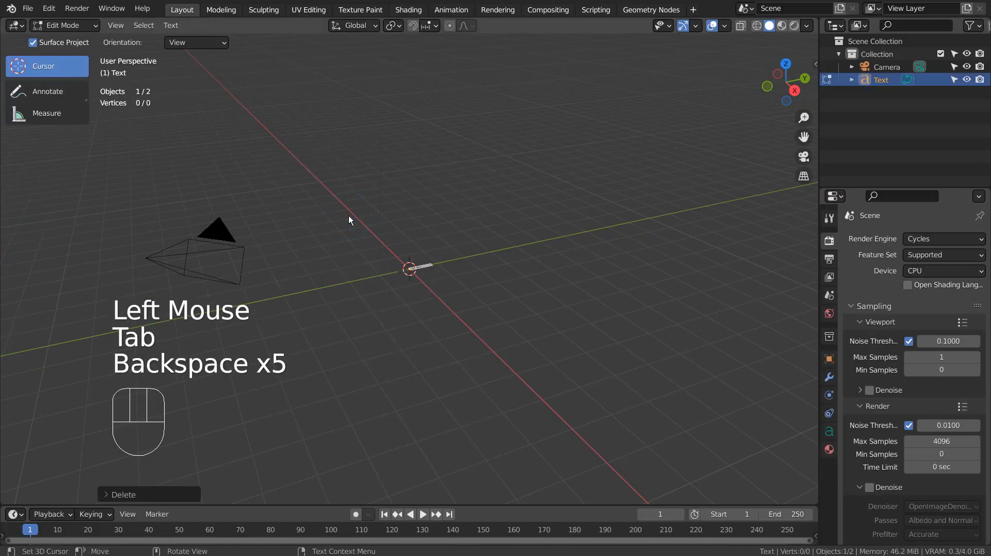
pyautogui.write('INVERT ANIMATION')
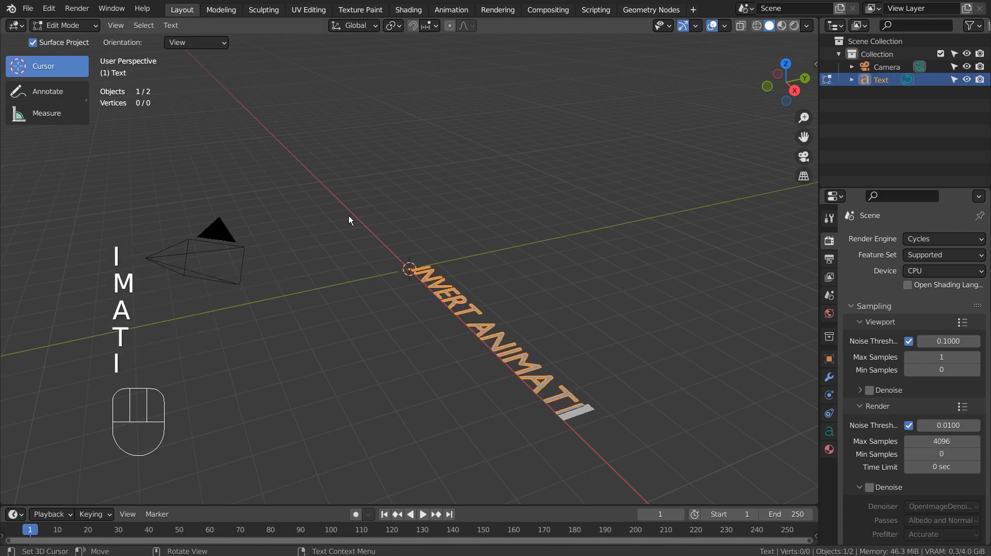
pyautogui.press('Tab')
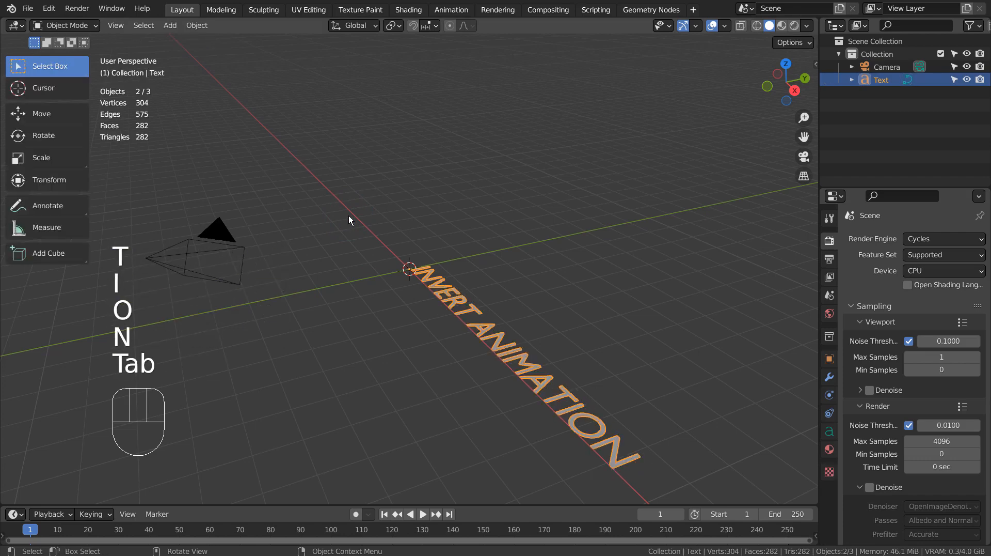
# Rotate the text 90 degrees about the X axis so it stands upright
pyautogui.write('r')
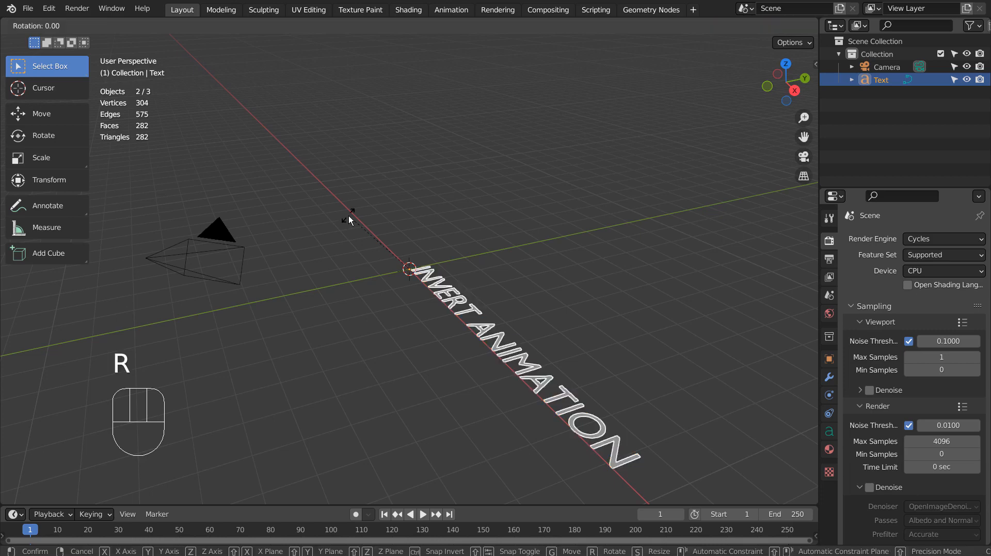
pyautogui.write('x90')
pyautogui.press('Return')
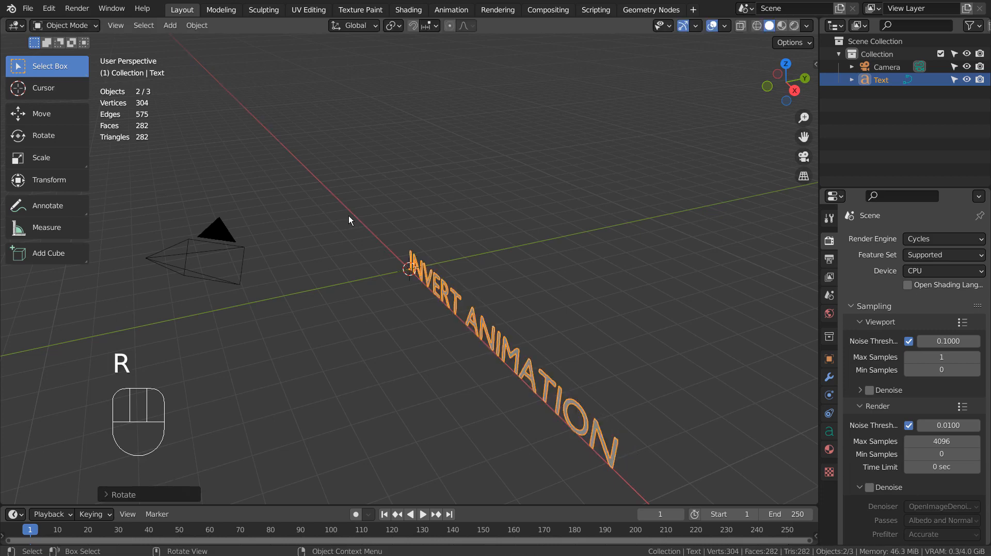
# Give the text geometry an extrusion of 0.195 m and a bevel depth of 0.007 m
pyautogui.click(829, 431)
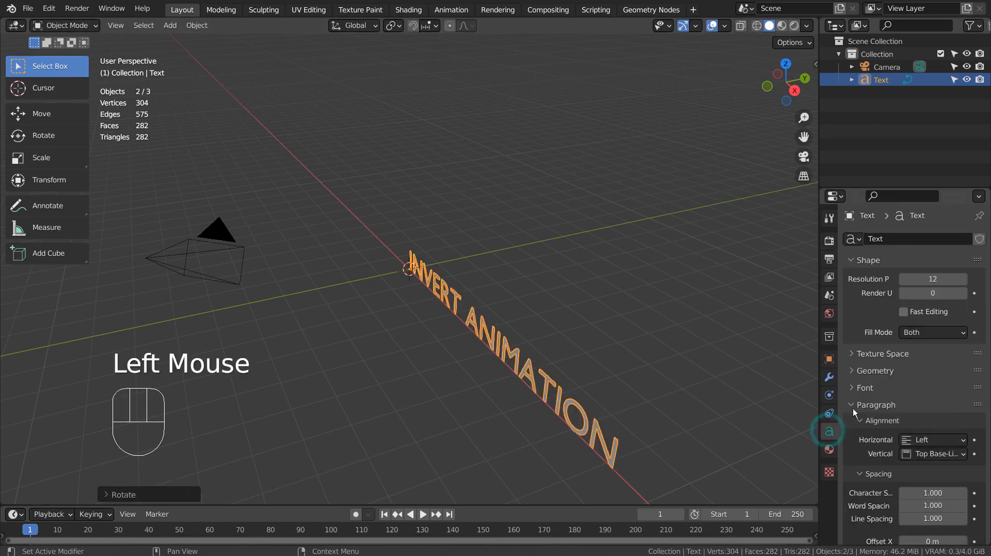
pyautogui.click(859, 370)
pyautogui.keyDown('shift'); pyautogui.moveTo(930, 404); pyautogui.dragTo(966, 403); pyautogui.keyUp('shift')
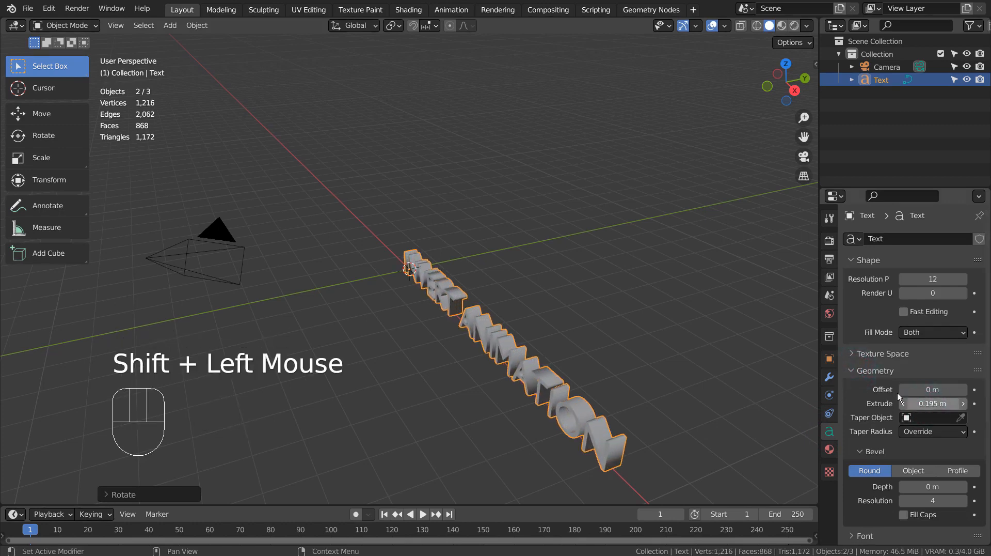
pyautogui.scroll(3, 640, 345)
pyautogui.moveTo(546, 370); pyautogui.dragTo(646, 365, button='middle')
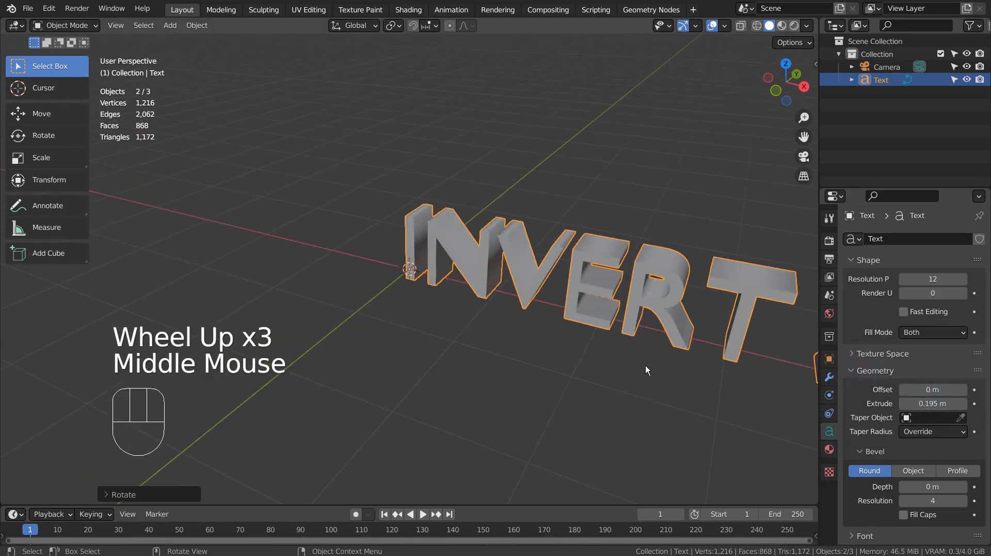
pyautogui.keyDown('shift'); pyautogui.moveTo(919, 486); pyautogui.dragTo(929, 486); pyautogui.keyUp('shift')
# Move the text along the X axis in front view until it is centred on the origin
pyautogui.press('KP_1')
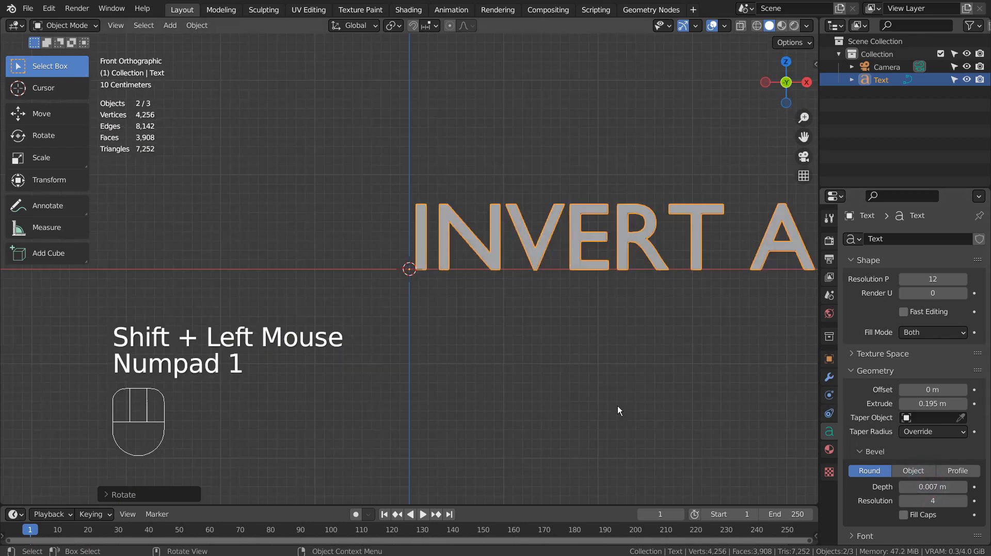
pyautogui.press('g')
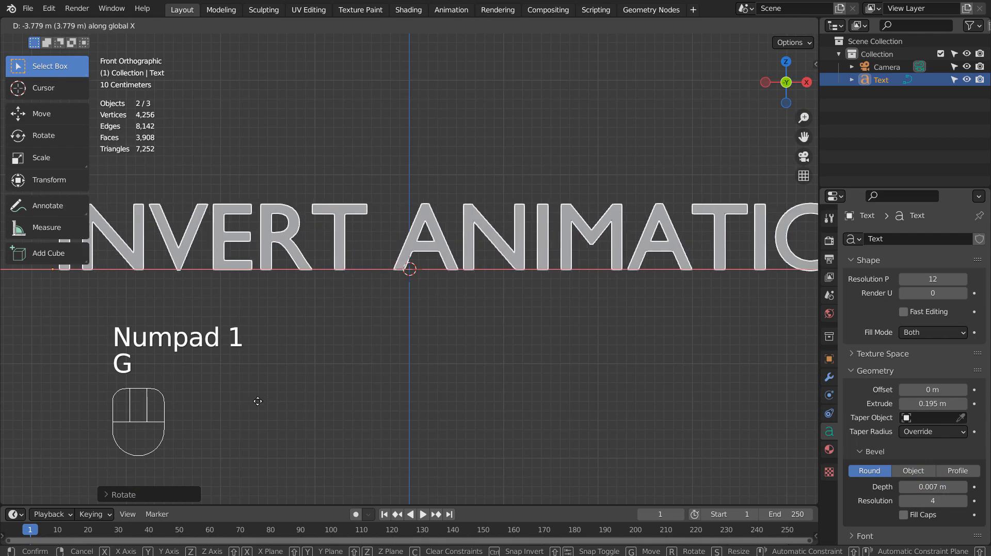
pyautogui.click(250, 401)
pyautogui.scroll(-2, 249, 401)
pyautogui.press('g')
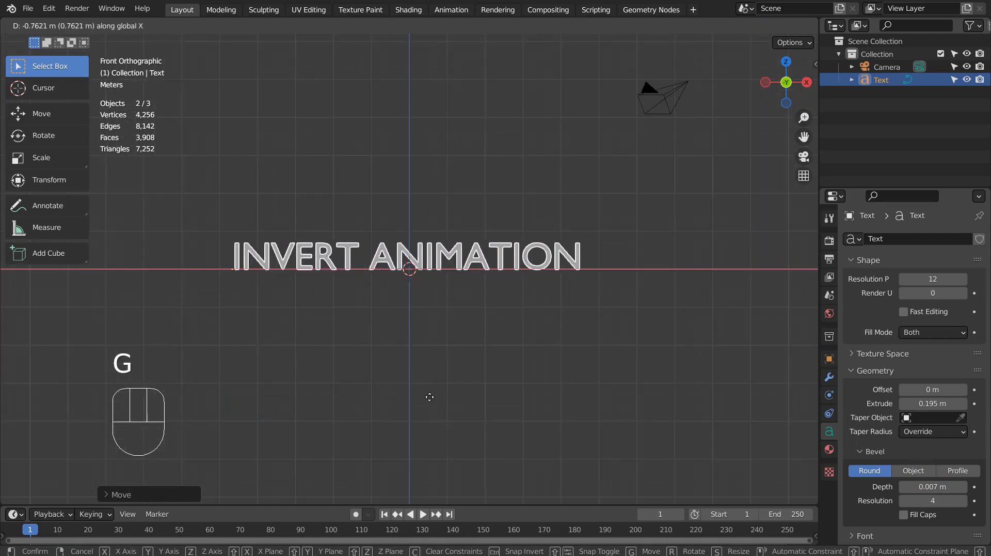
pyautogui.click(430, 397)
# Duplicate the text in place and make the copy the selected object
pyautogui.moveTo(504, 363); pyautogui.dragTo(453, 400, button='middle')
pyautogui.hotkey('shift', 'd')
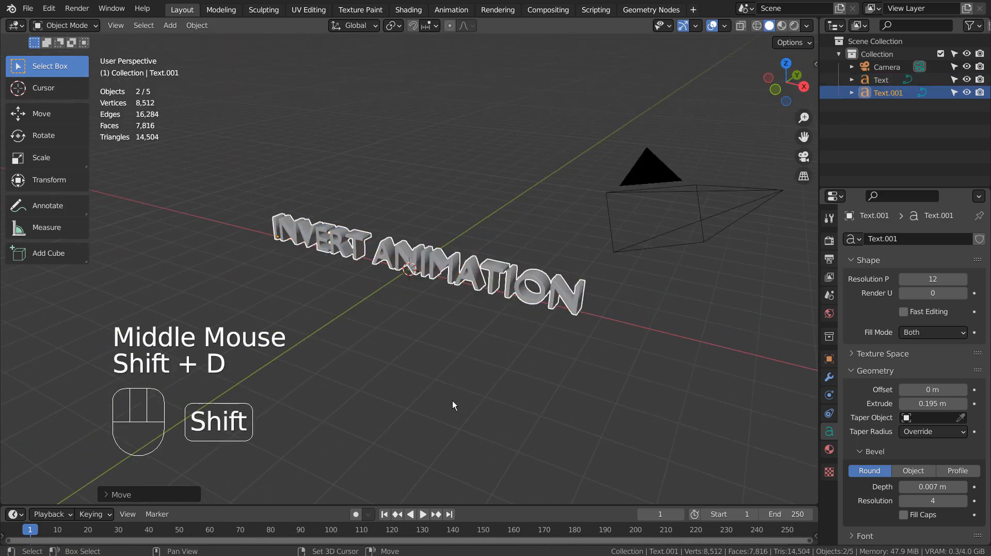
pyautogui.press('Escape')
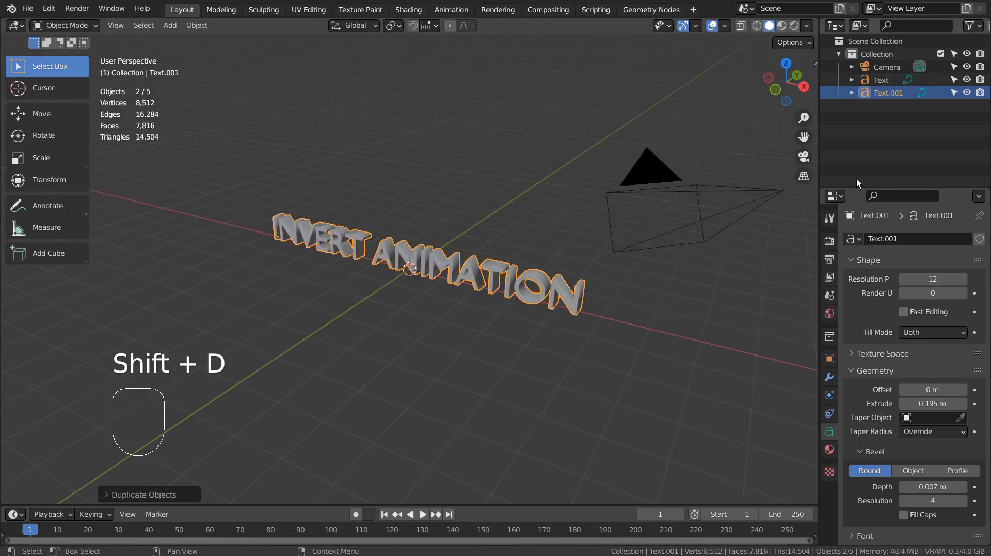
pyautogui.click(878, 80)
pyautogui.click(875, 98)
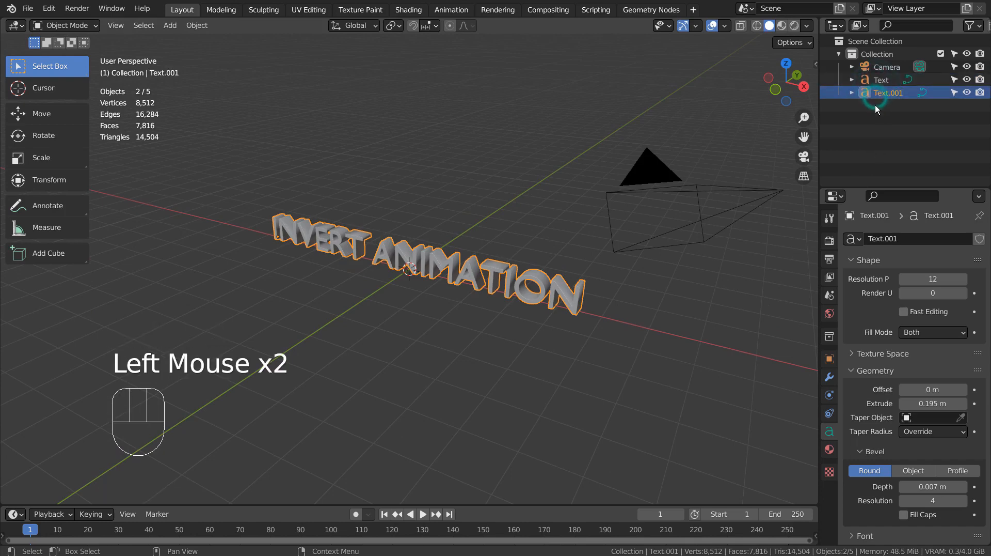
# Try to apply the Quick Explode effect to the duplicated text object
pyautogui.press('F3')
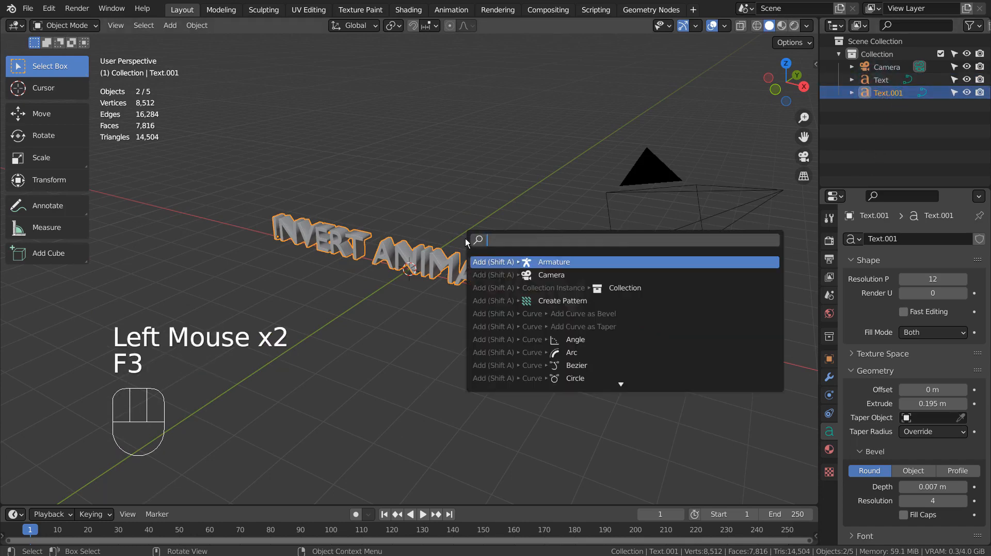
pyautogui.write('q')
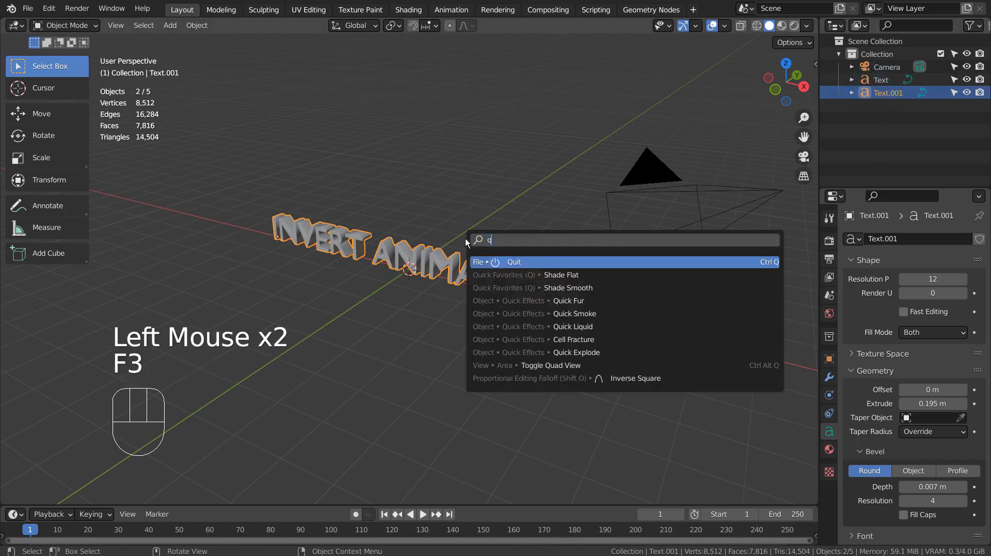
pyautogui.click(626, 352)
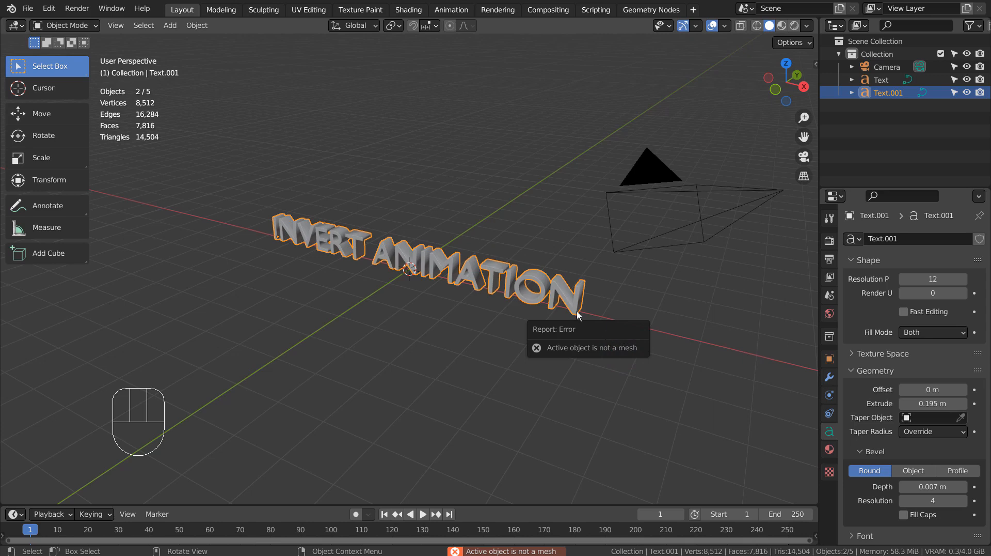
# Convert the duplicated text object to a mesh
pyautogui.rightClick(557, 293)
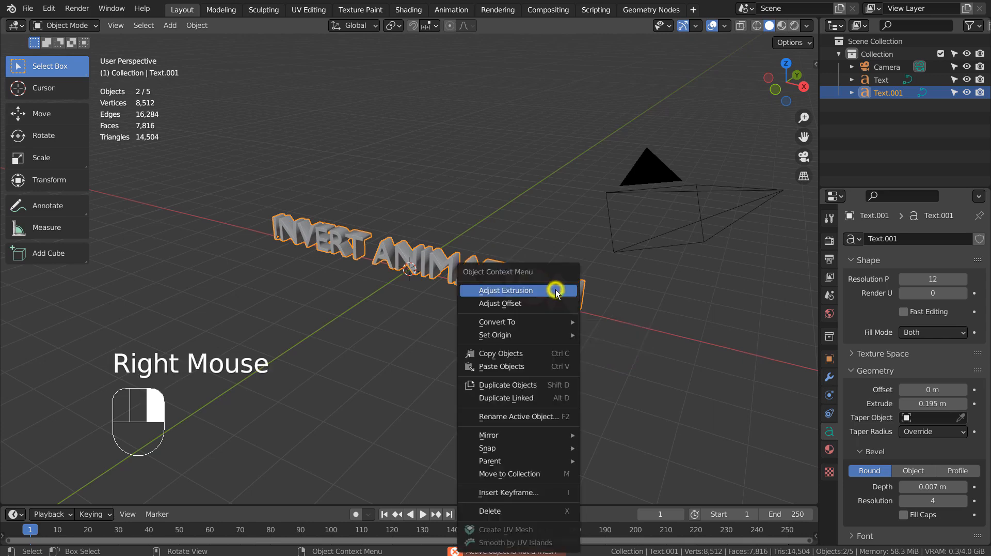
pyautogui.moveTo(556, 322)
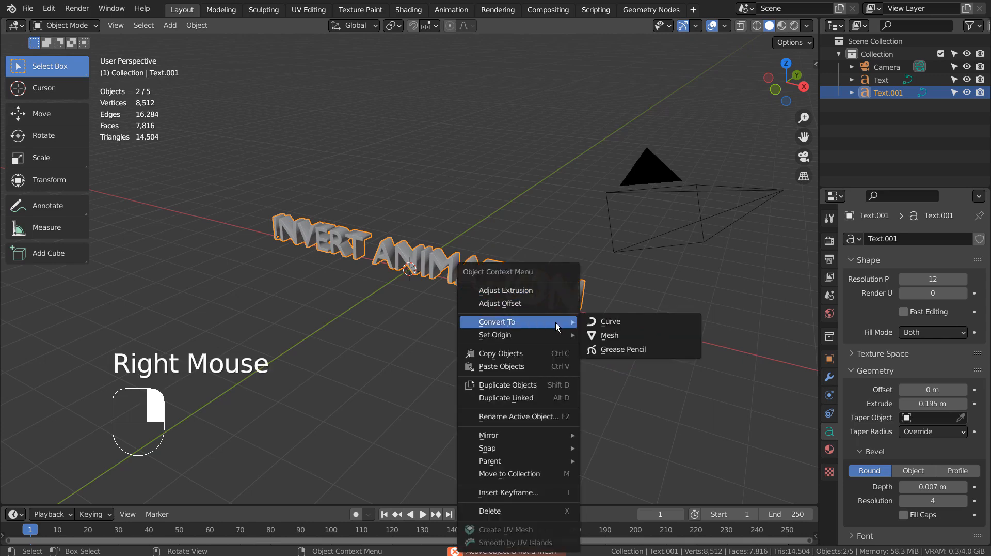
pyautogui.click(615, 336)
# Apply Quick Explode to the mesh text, preview the animation and return to frame 1
pyautogui.press('F3')
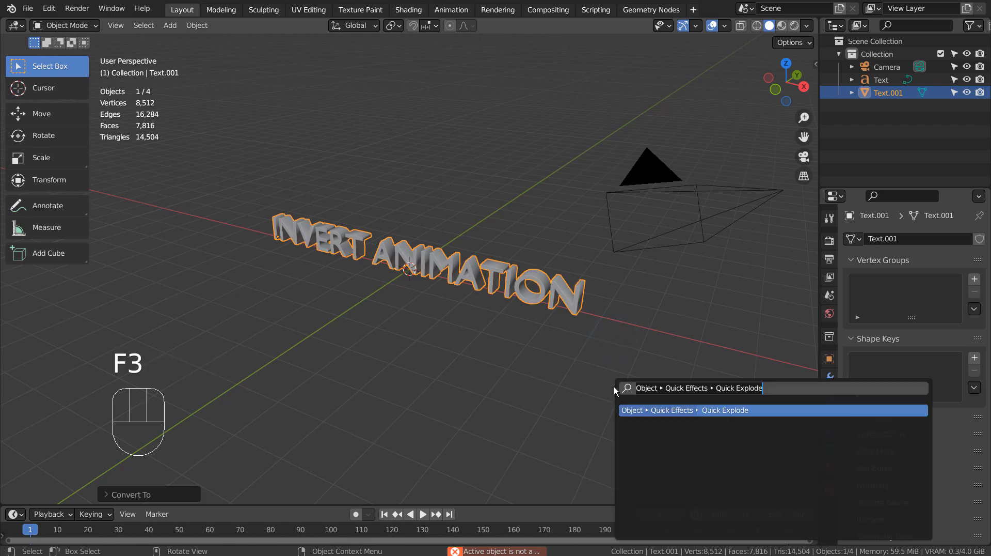
pyautogui.press('Return')
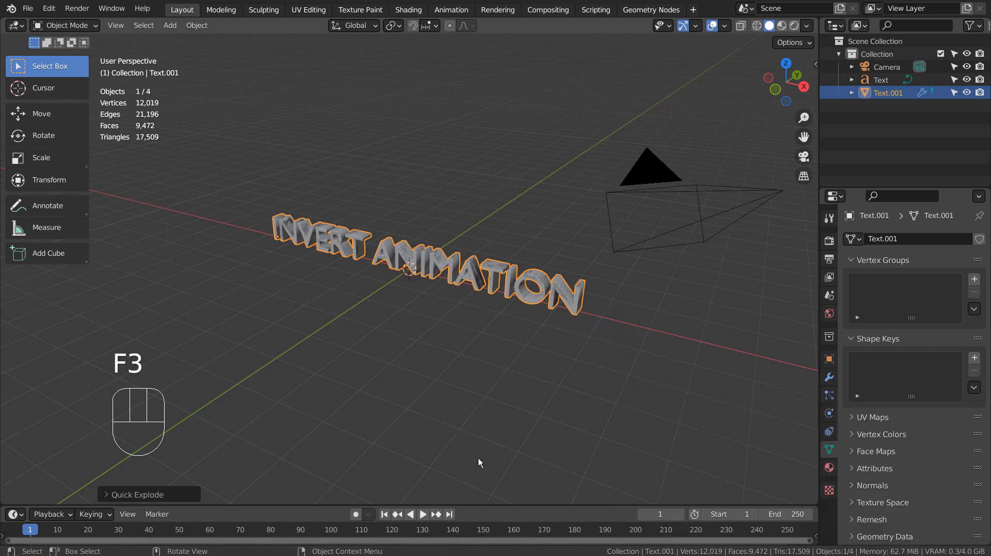
pyautogui.click(423, 514)
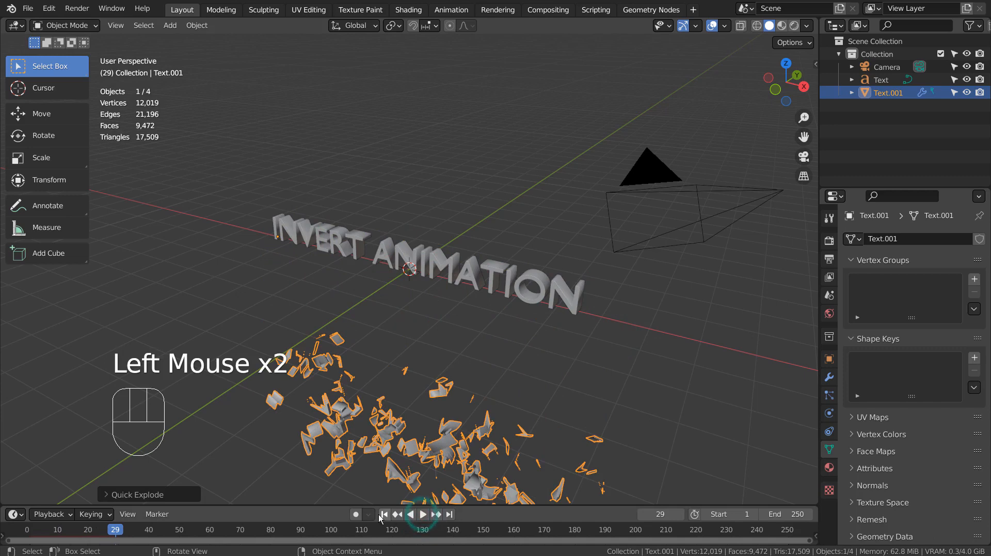
pyautogui.click(423, 514)
pyautogui.click(384, 514)
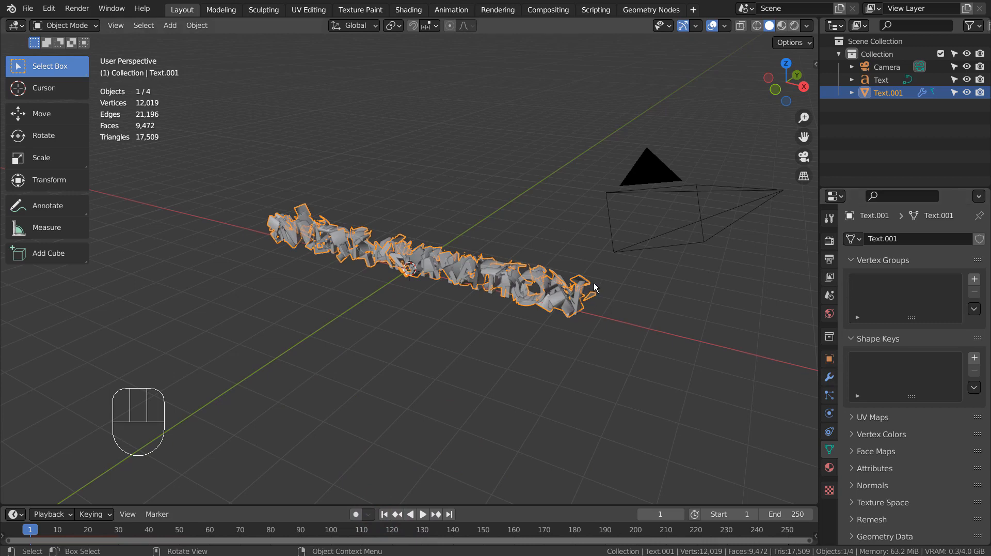
# Undo the Quick Explode on the mesh text and apply the effect afresh
pyautogui.hotkey('ctrl', 'z')
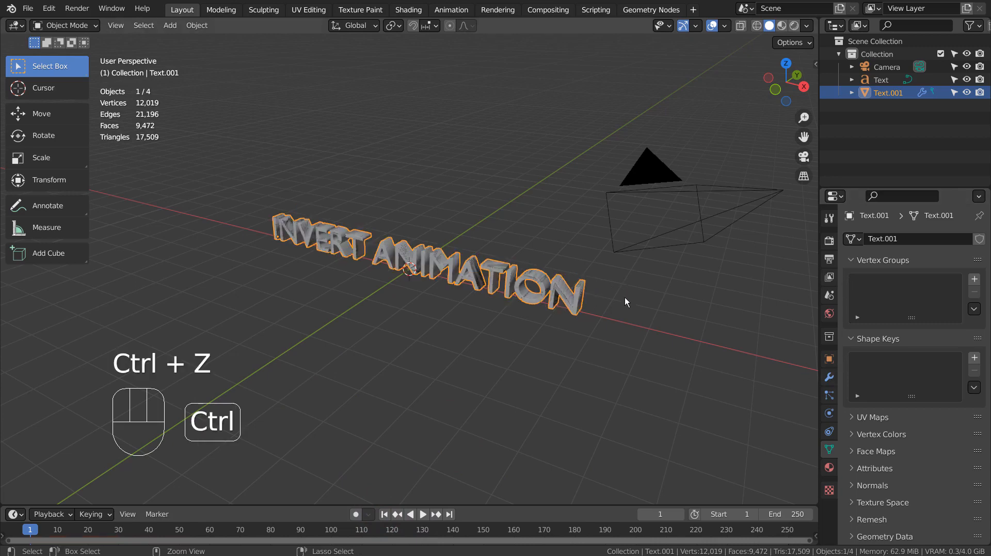
pyautogui.hotkey('ctrl', 'z')
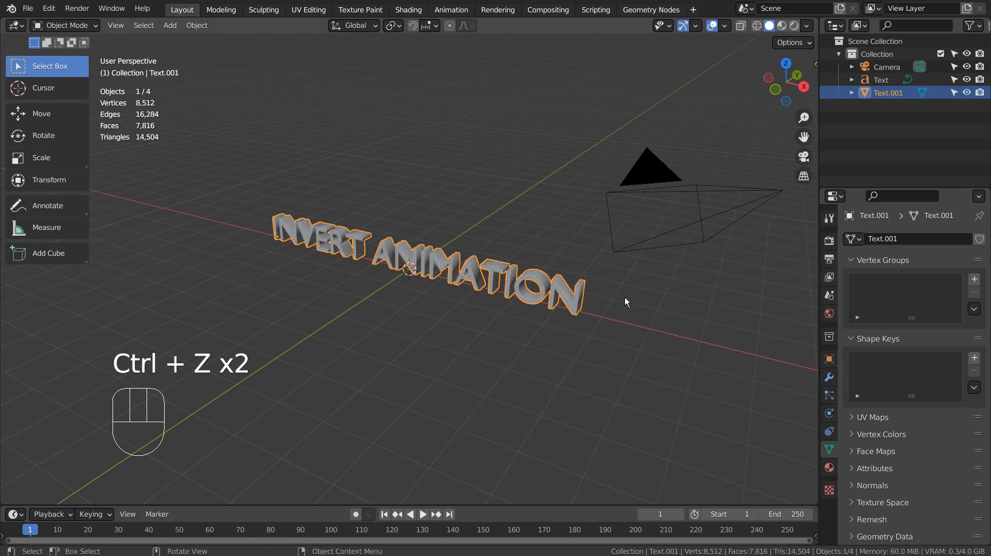
pyautogui.press('F3')
pyautogui.press('Return')
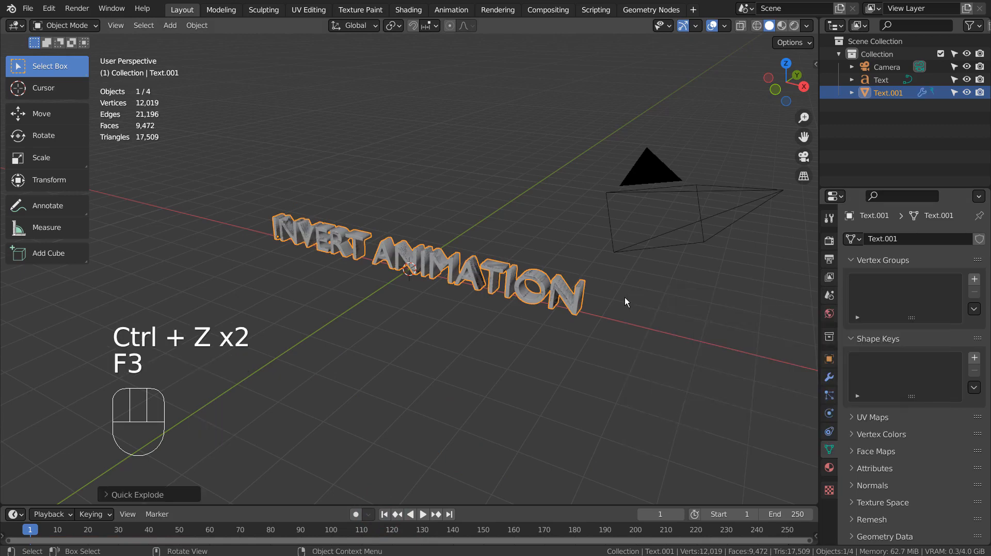
# Set the Quick Explode effect to start at frame 2 and end at frame 50, with Fade turned off
pyautogui.click(152, 495)
pyautogui.click(242, 449)
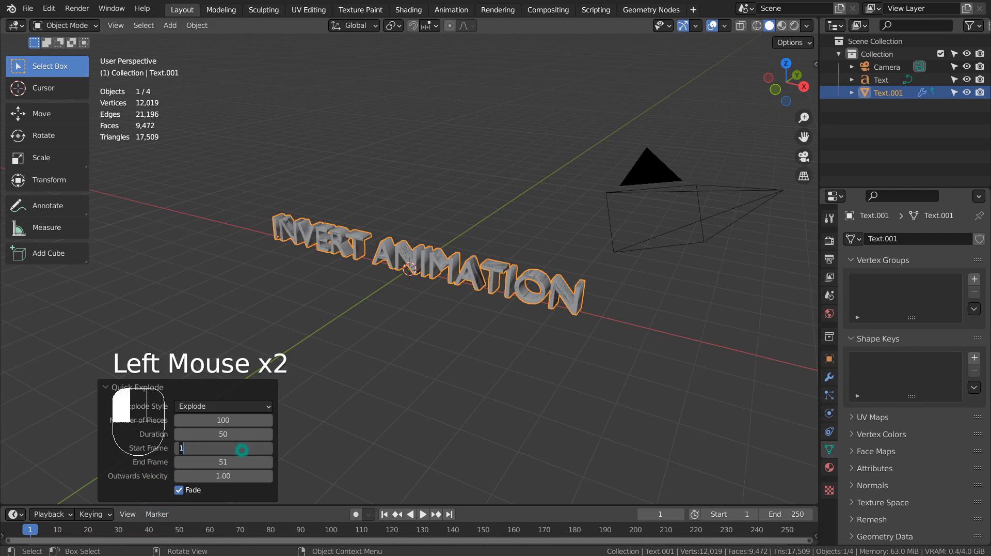
pyautogui.write('2')
pyautogui.press('Return')
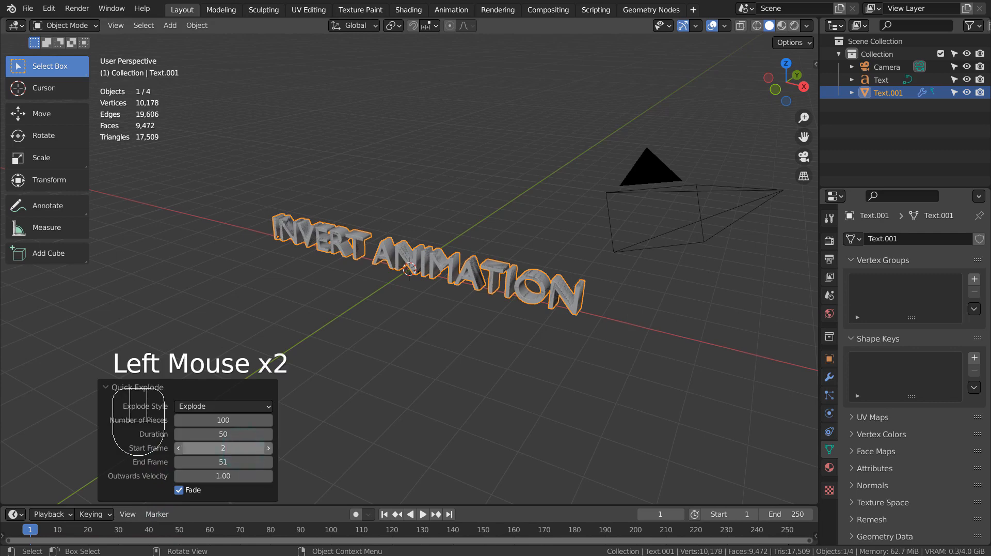
pyautogui.click(237, 466)
pyautogui.write('50')
pyautogui.press('Return')
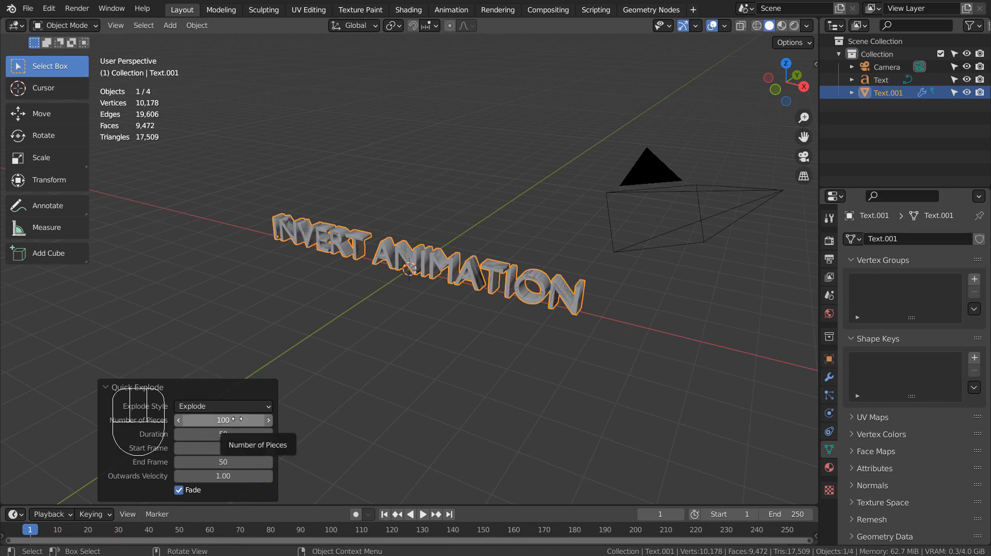
pyautogui.click(179, 490)
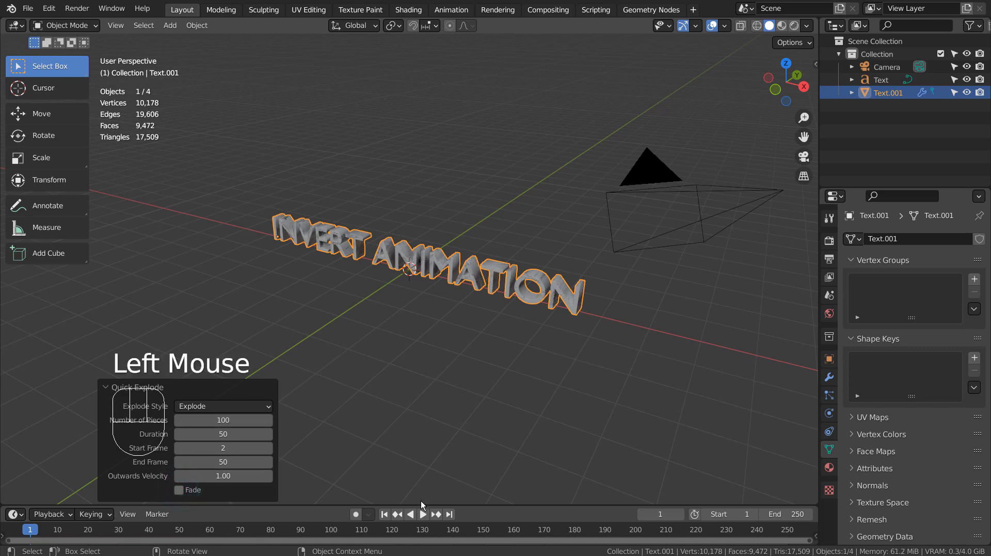
# Play the explosion from the first frame several times to examine how the pieces scatter
pyautogui.click(425, 514)
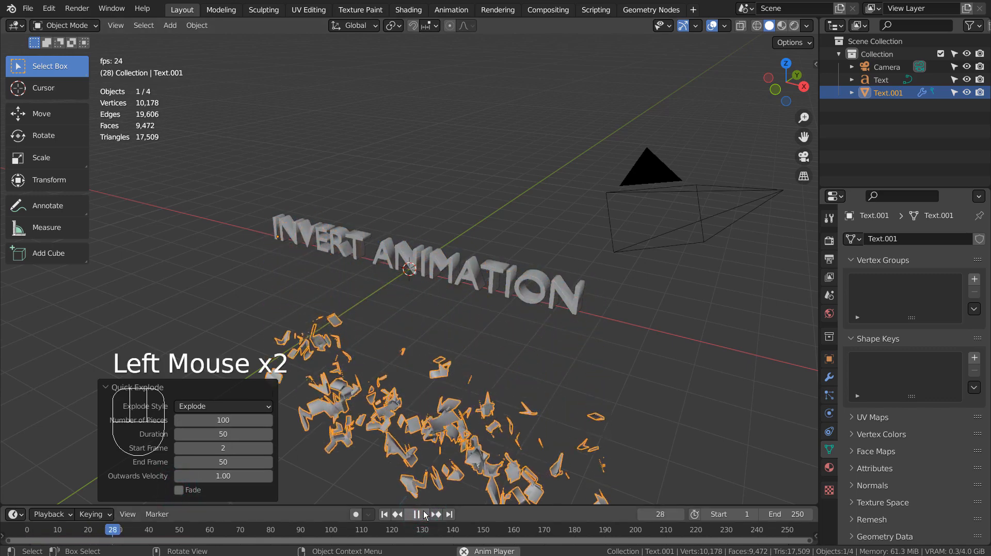
pyautogui.click(425, 514)
pyautogui.click(425, 514)
pyautogui.click(424, 514)
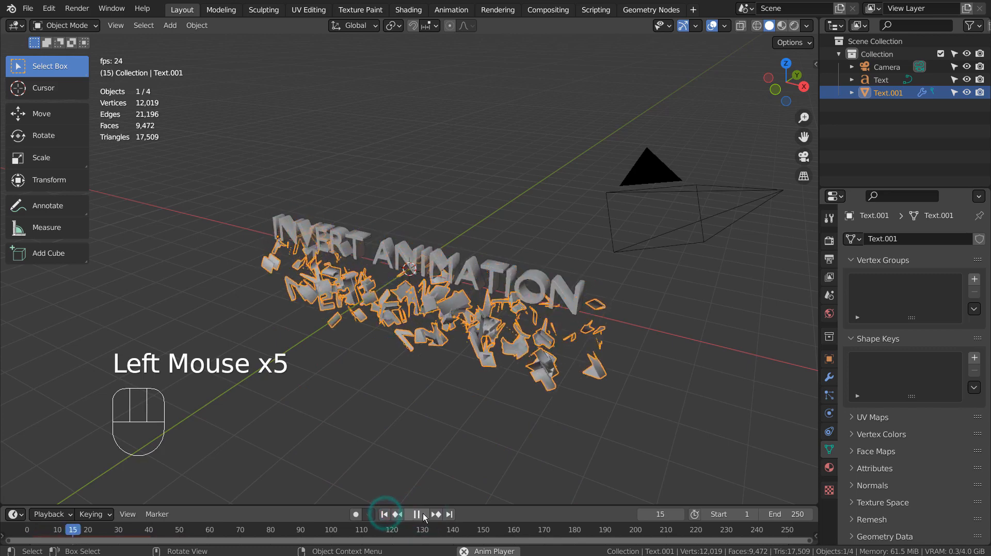
pyautogui.click(424, 515)
pyautogui.click(423, 514)
pyautogui.click(383, 514)
pyautogui.click(414, 515)
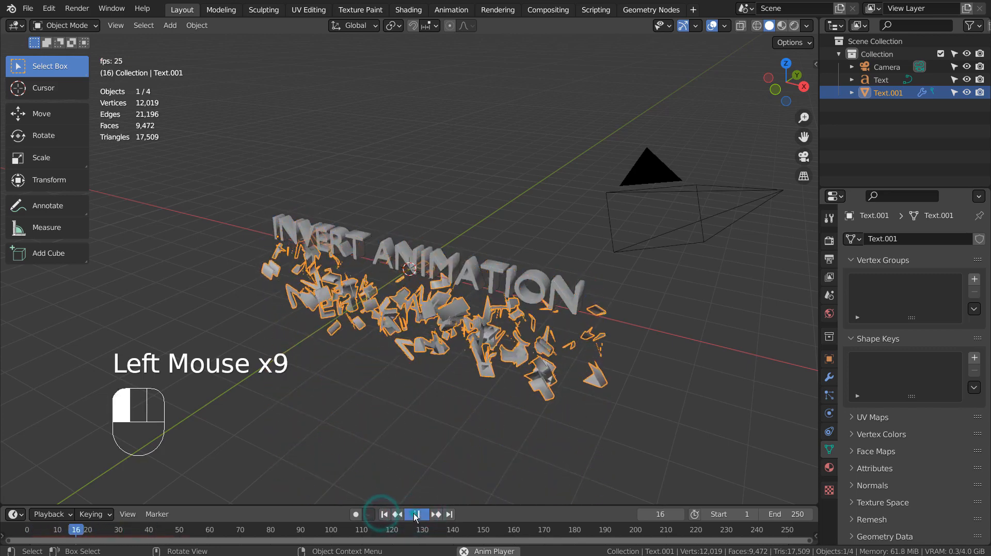
# Turn off the scene's gravity, preview the explosion without it and return to frame 1
pyautogui.click(384, 514)
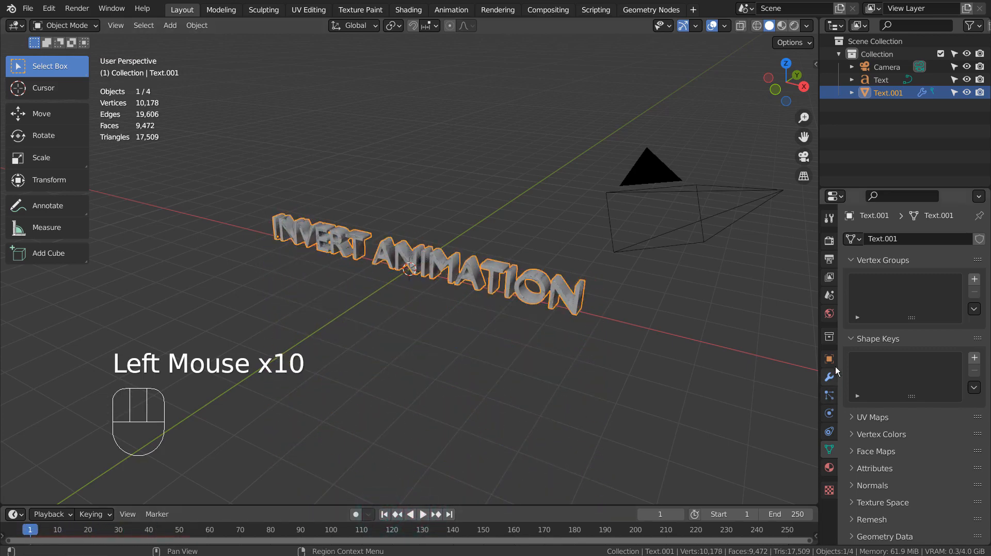
pyautogui.click(830, 295)
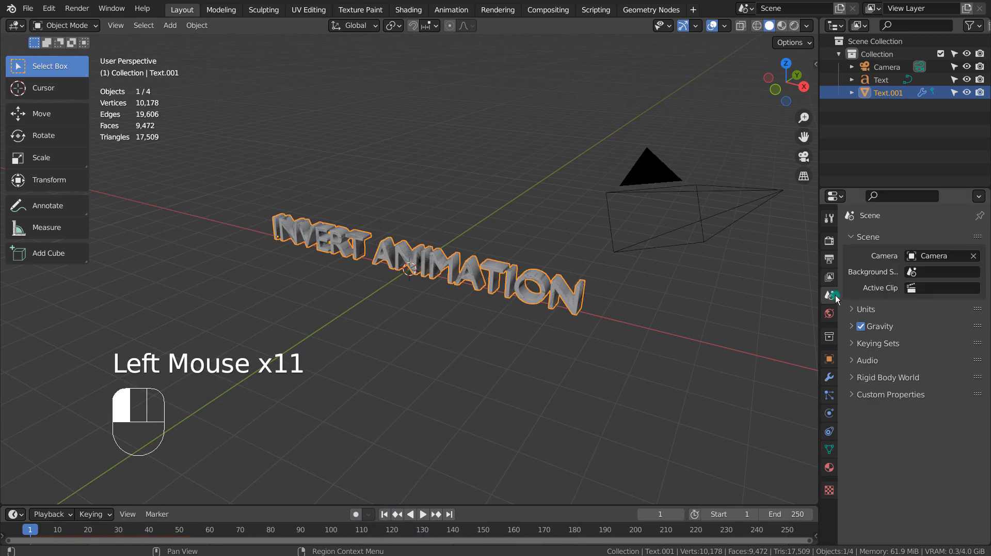
pyautogui.click(861, 326)
pyautogui.click(423, 514)
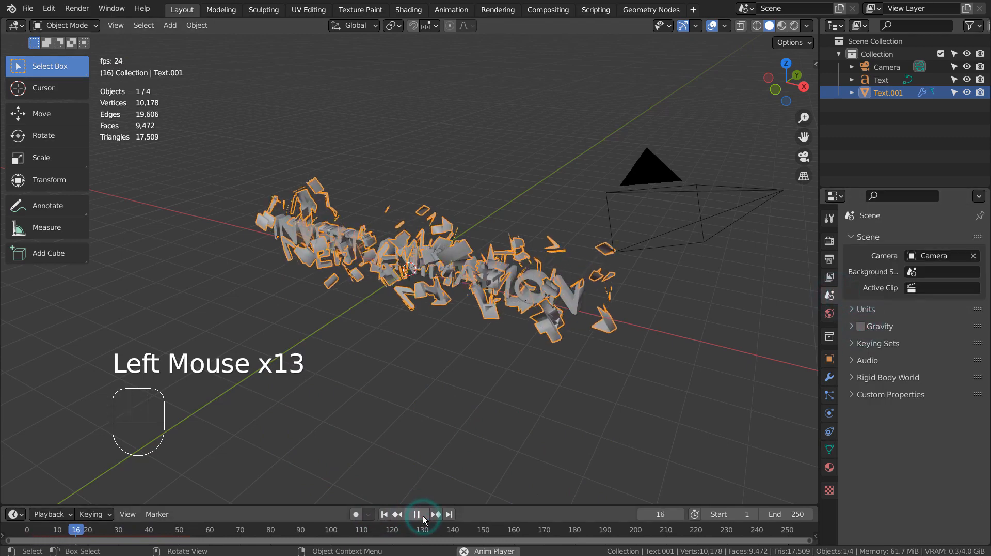
pyautogui.click(423, 514)
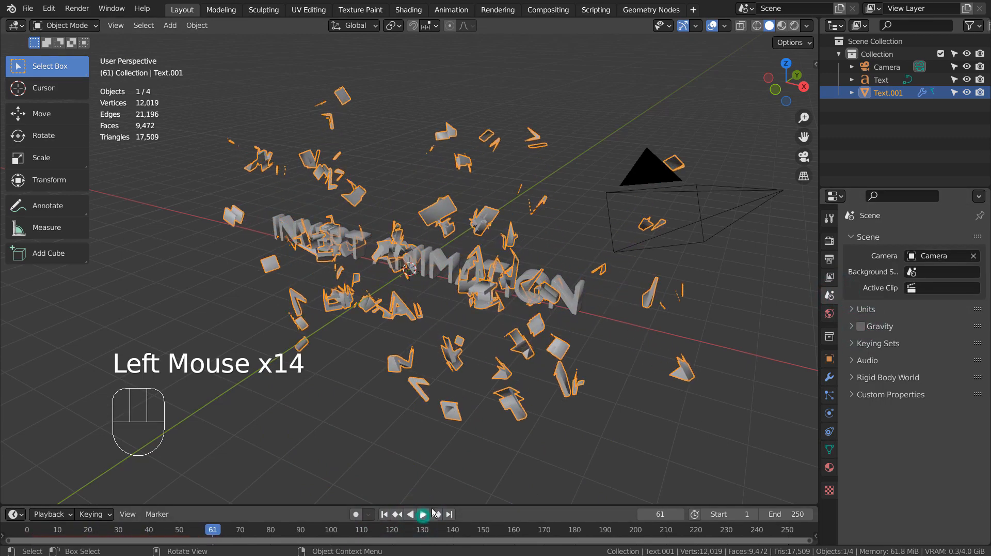
pyautogui.click(385, 514)
# Add a Force force field and move it about 1.7 m along the global Y axis, behind the text
pyautogui.moveTo(578, 394); pyautogui.dragTo(515, 392, button='middle')
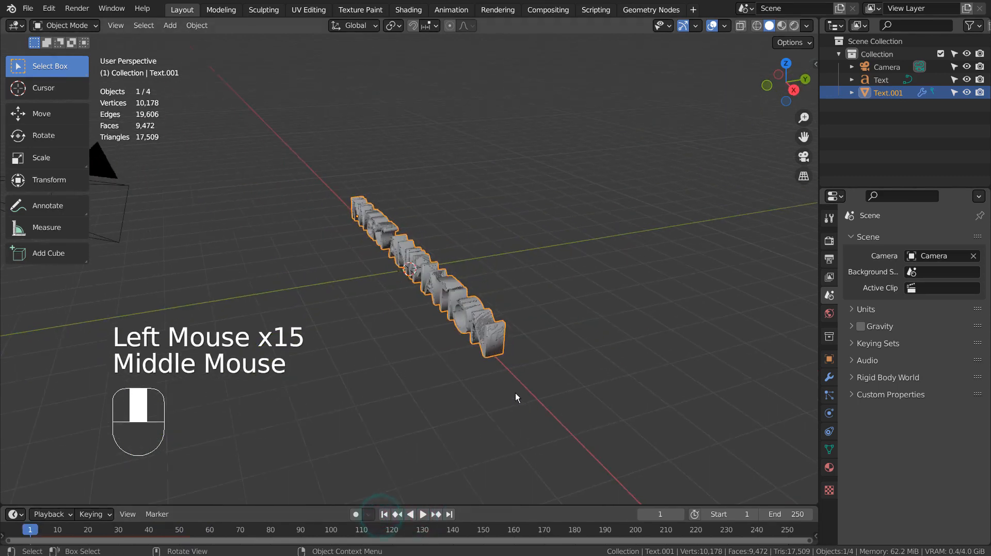
pyautogui.hotkey('shift', 'a')
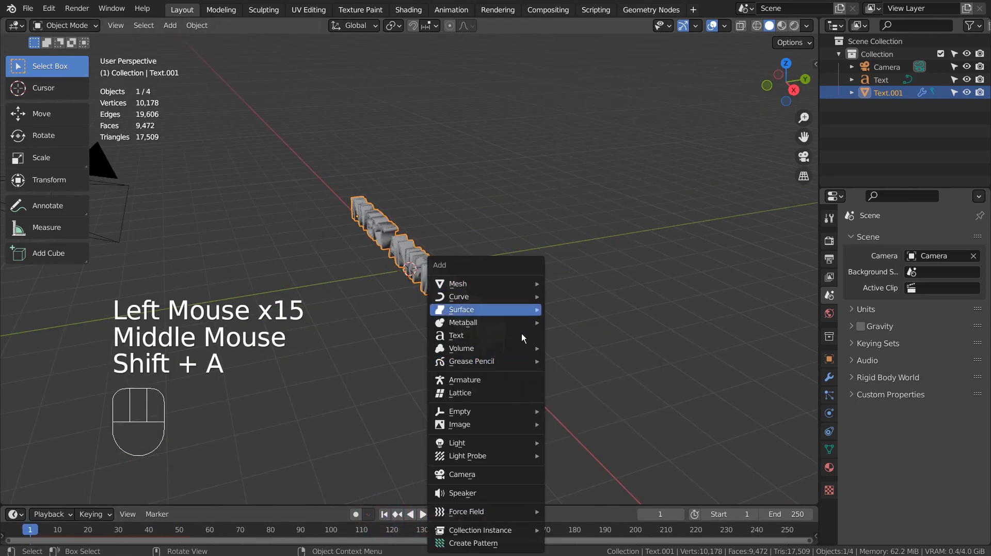
pyautogui.moveTo(516, 510)
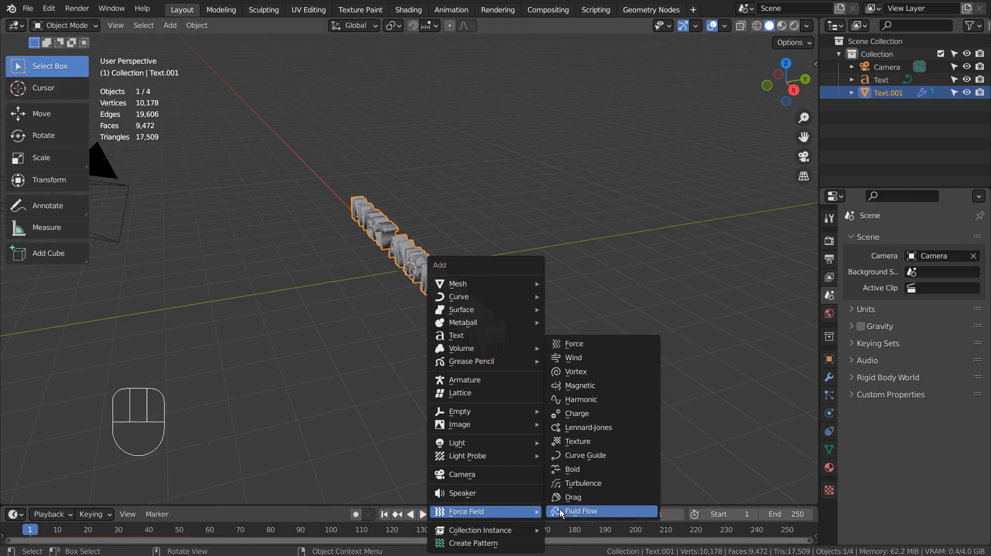
pyautogui.click(571, 343)
pyautogui.press('g')
pyautogui.press('y')
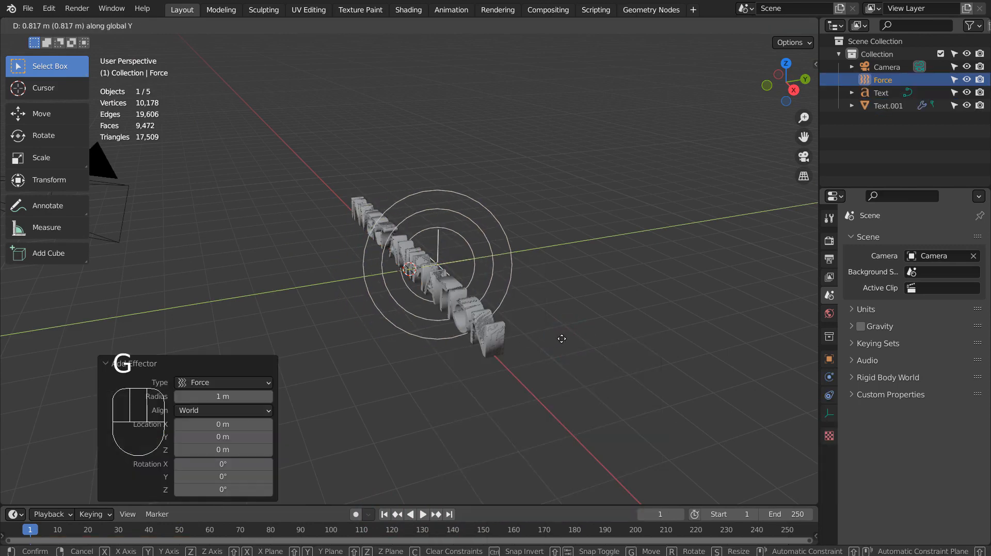
pyautogui.click(558, 359)
# Play the explosion with the force field in place and return to frame 1
pyautogui.moveTo(327, 400); pyautogui.dragTo(445, 504, button='middle')
pyautogui.click(425, 513)
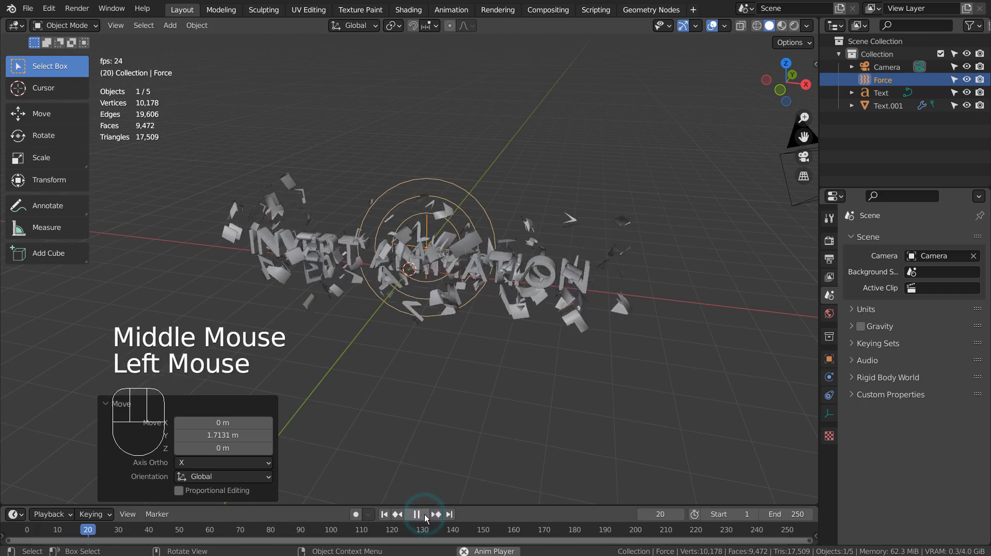
pyautogui.click(423, 513)
pyautogui.click(384, 514)
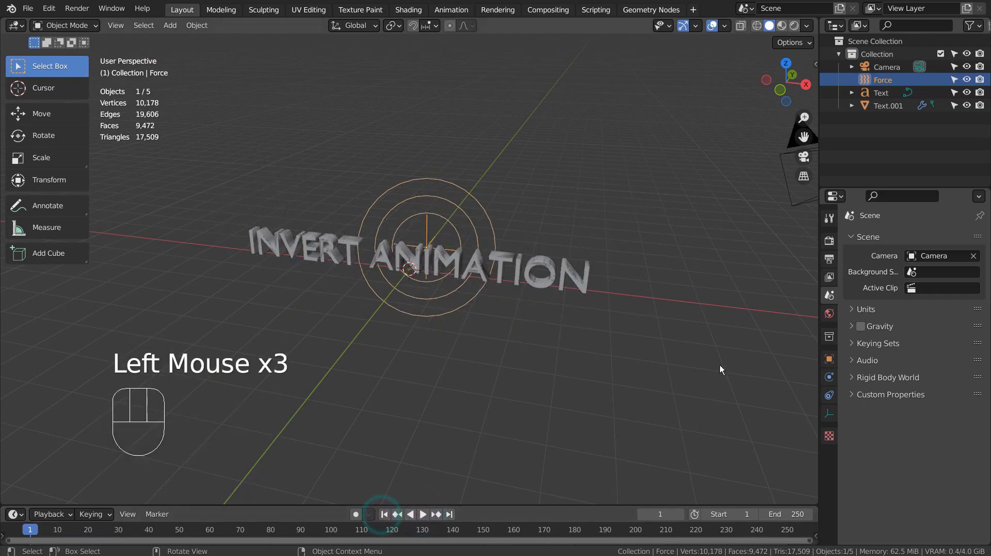
# Set the force field's strength to 11, preview the explosion and return to frame 1
pyautogui.click(450, 219)
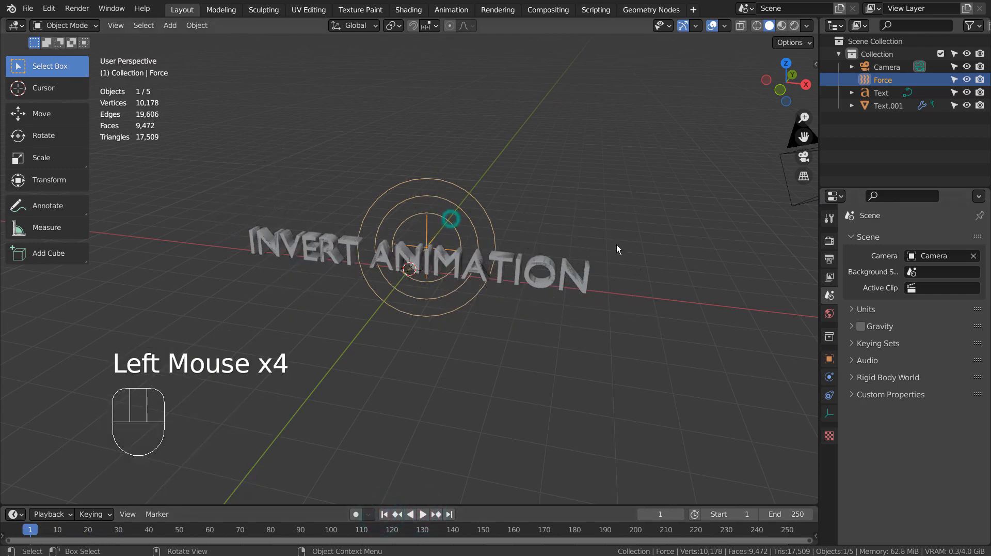
pyautogui.click(830, 377)
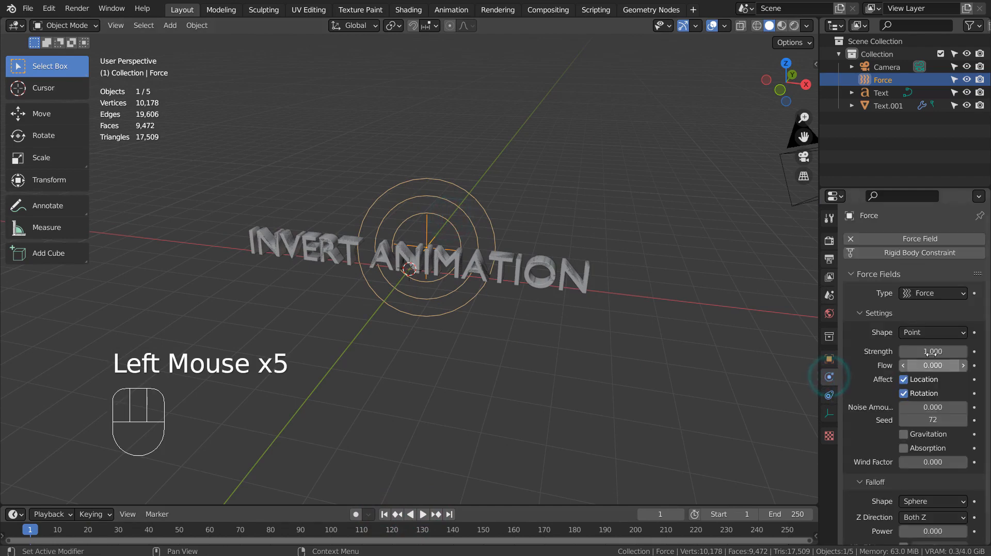
pyautogui.moveTo(933, 351); pyautogui.dragTo(960, 351)
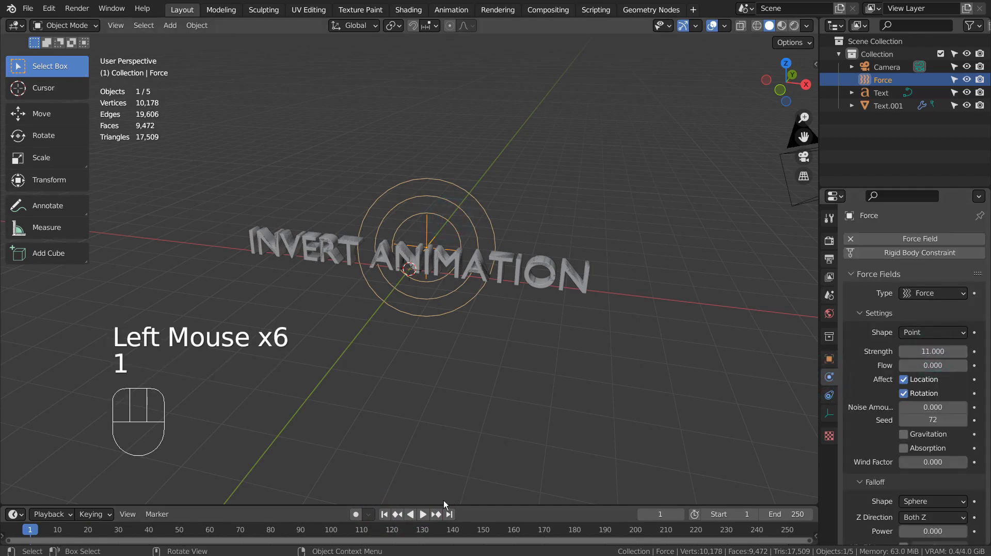
pyautogui.click(421, 514)
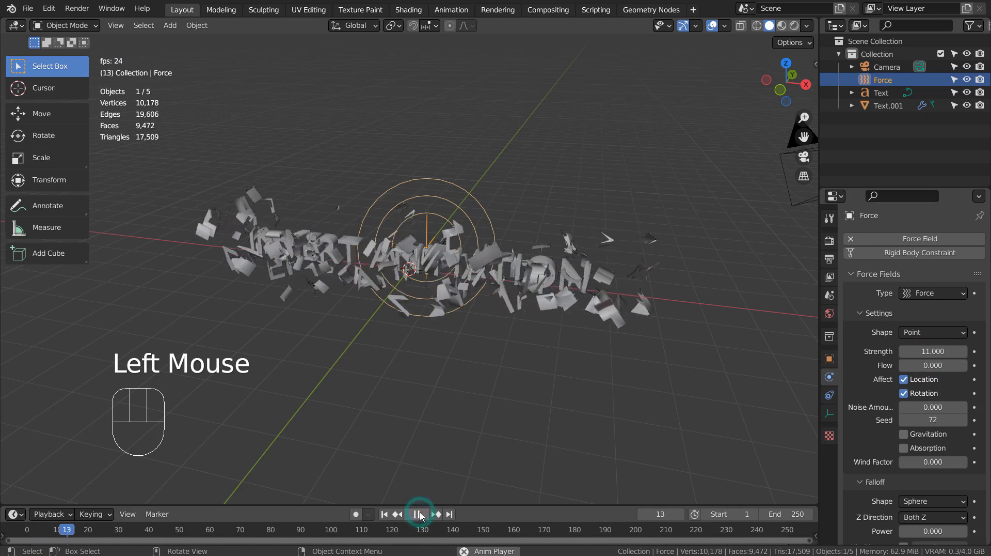
pyautogui.click(419, 514)
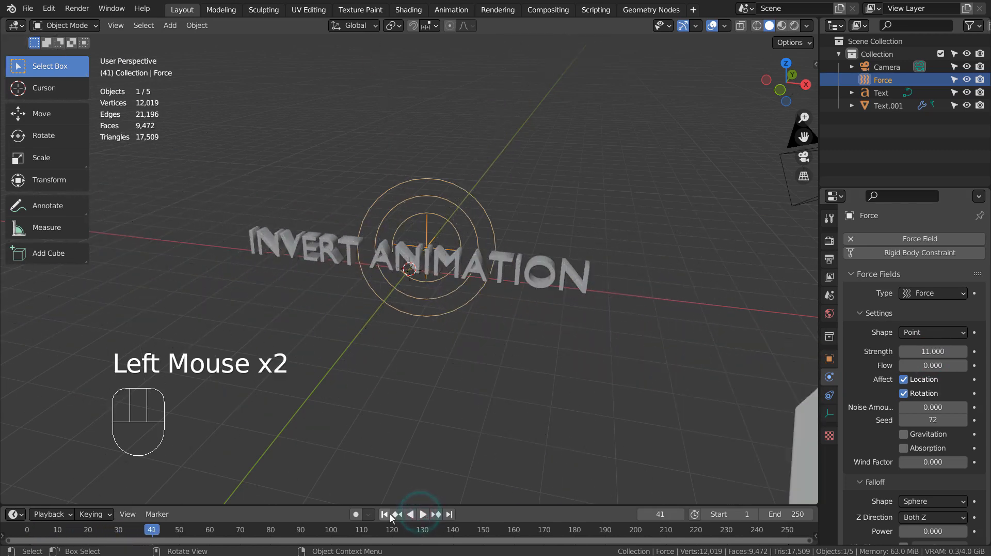
pyautogui.doubleClick(388, 514)
# Select the mesh text and play the explosion close up to frame 18 to examine the overlap with the original text
pyautogui.moveTo(464, 364); pyautogui.dragTo(495, 352, button='middle')
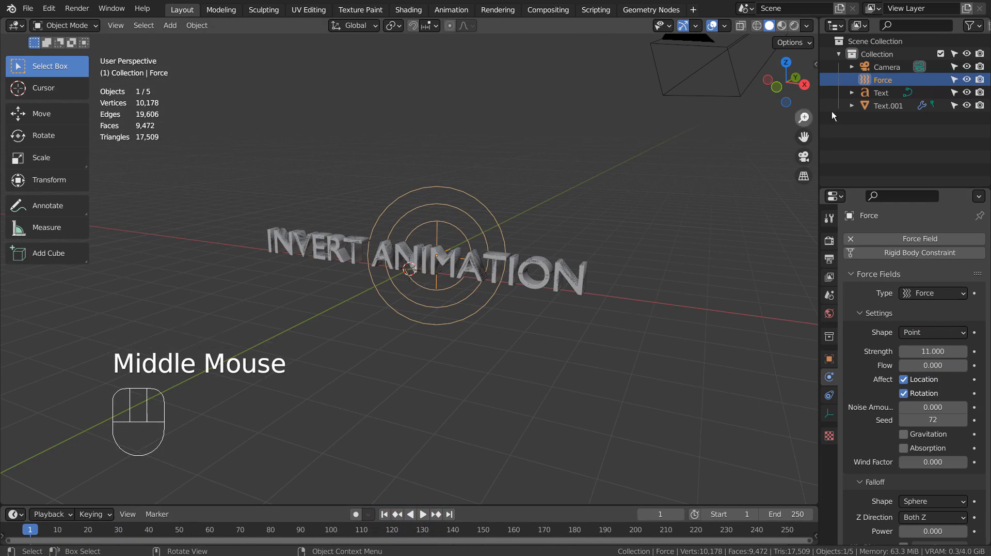
pyautogui.click(872, 105)
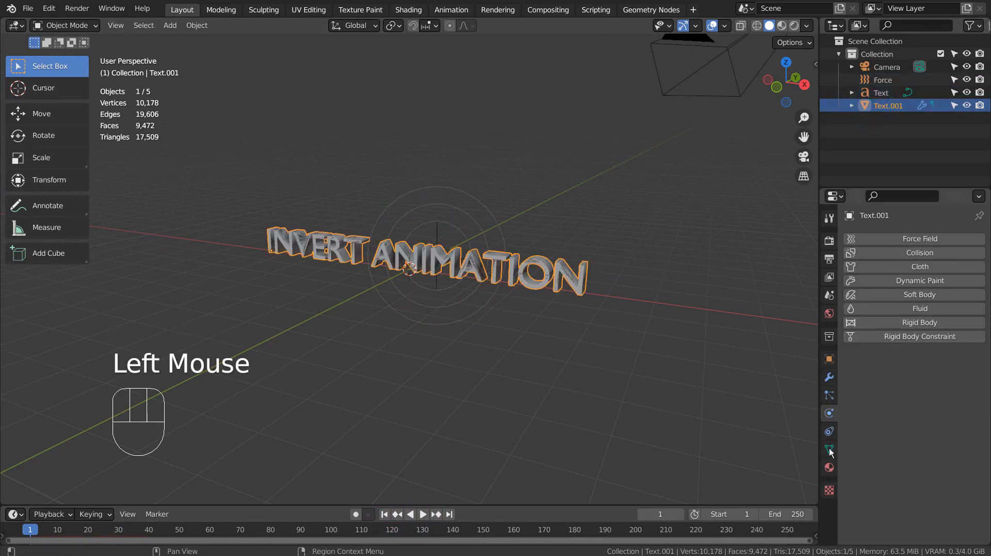
pyautogui.scroll(3, 606, 258)
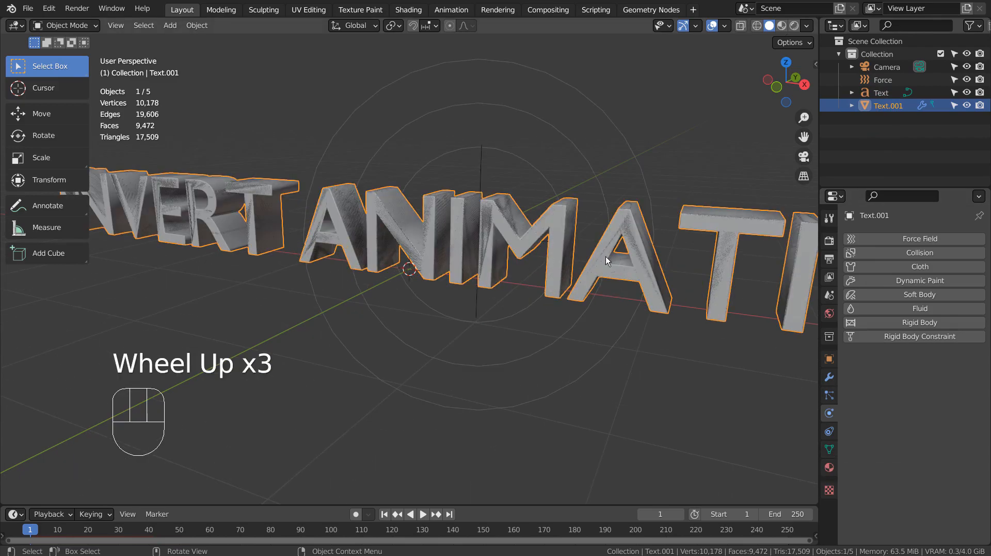
pyautogui.click(426, 517)
pyautogui.click(426, 516)
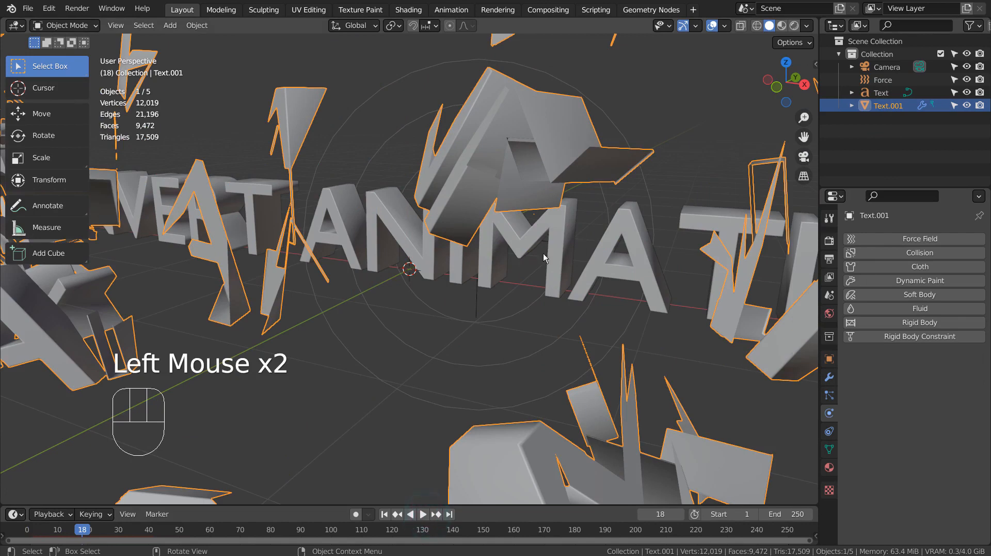
# Keyframe the original text as shown in viewports and renders at frame 1
pyautogui.click(561, 256)
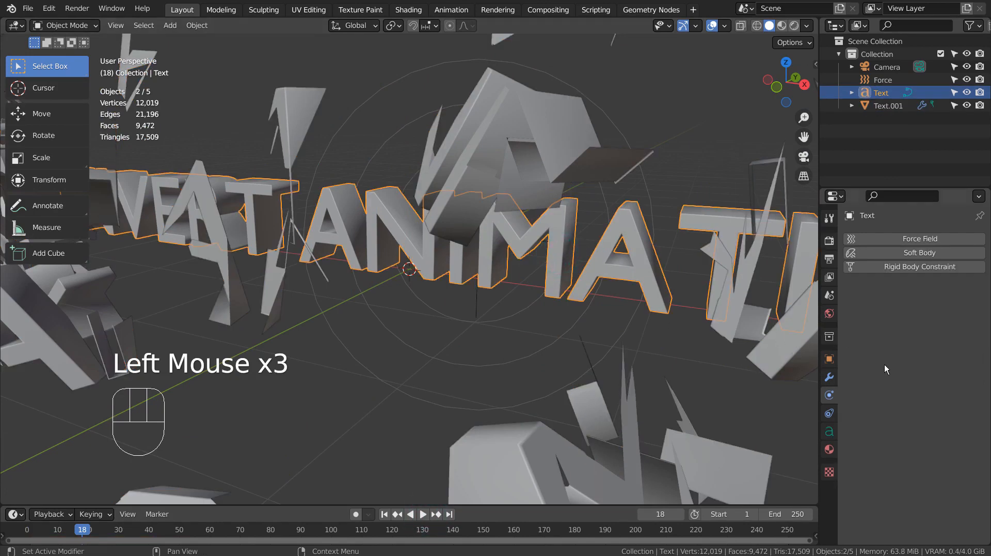
pyautogui.click(830, 359)
pyautogui.scroll(-3, 865, 458)
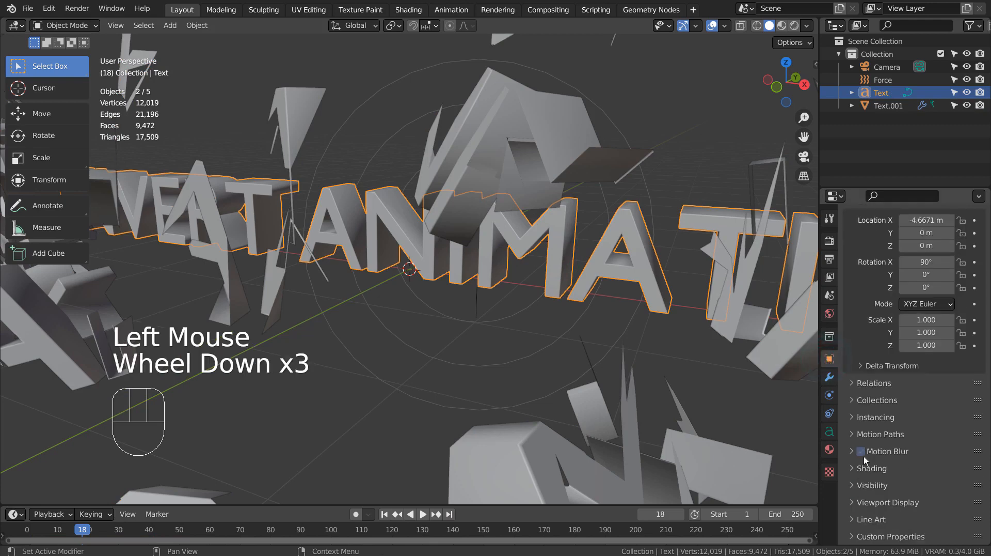
pyautogui.click(855, 483)
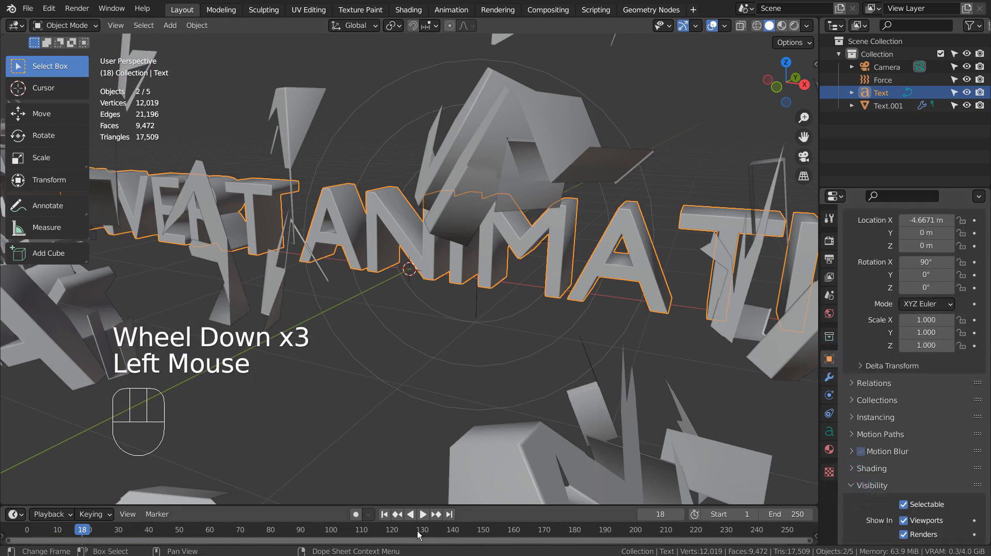
pyautogui.click(391, 514)
pyautogui.scroll(-2, 910, 465)
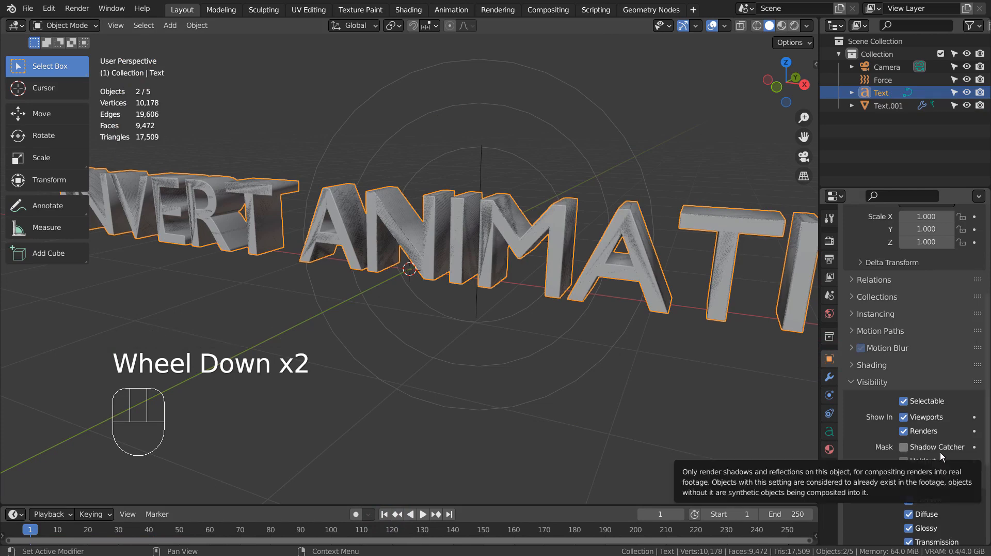
pyautogui.press('i')
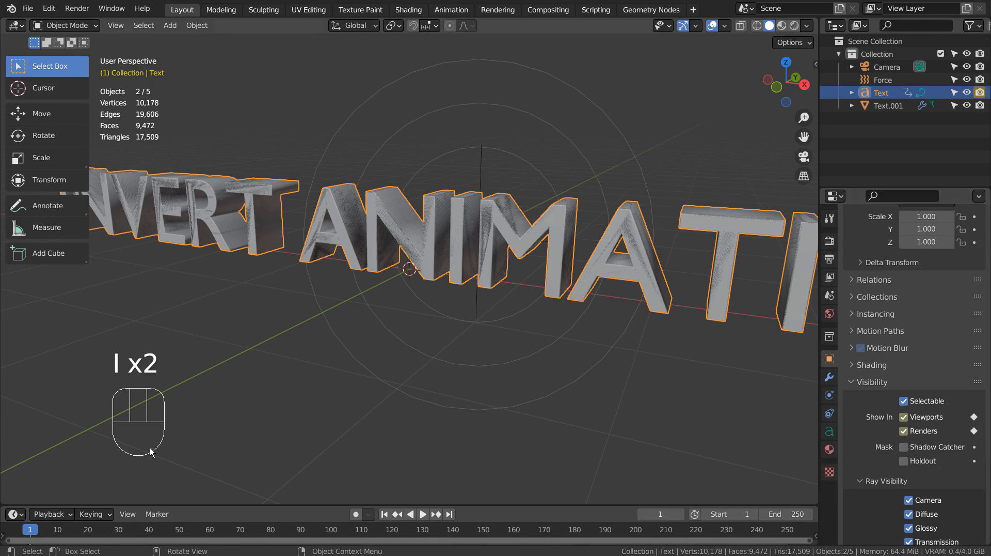
# Hide the original text in viewports and renders at frame 2 and keyframe both settings
pyautogui.click(32, 529)
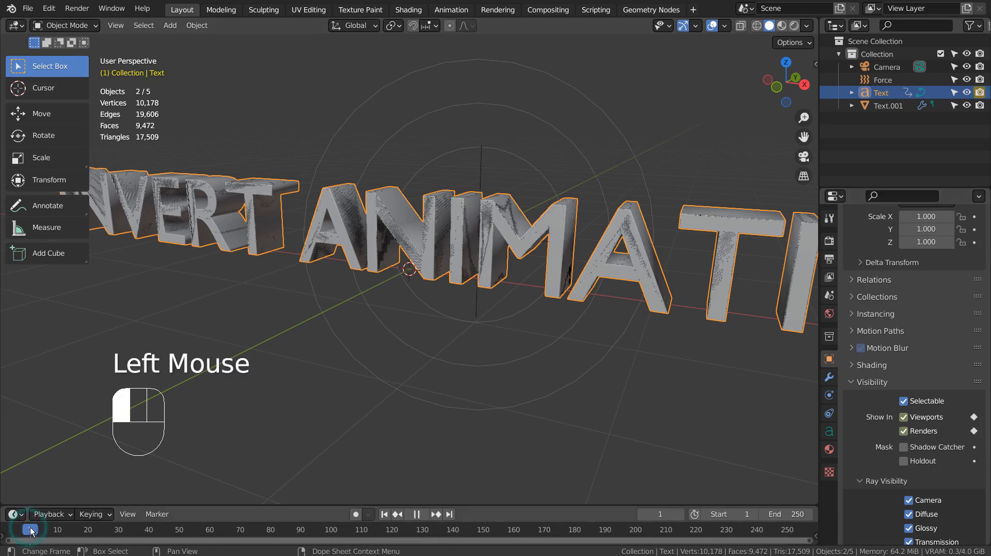
pyautogui.click(904, 430)
pyautogui.click(905, 417)
pyautogui.press('i')
pyautogui.press('i')
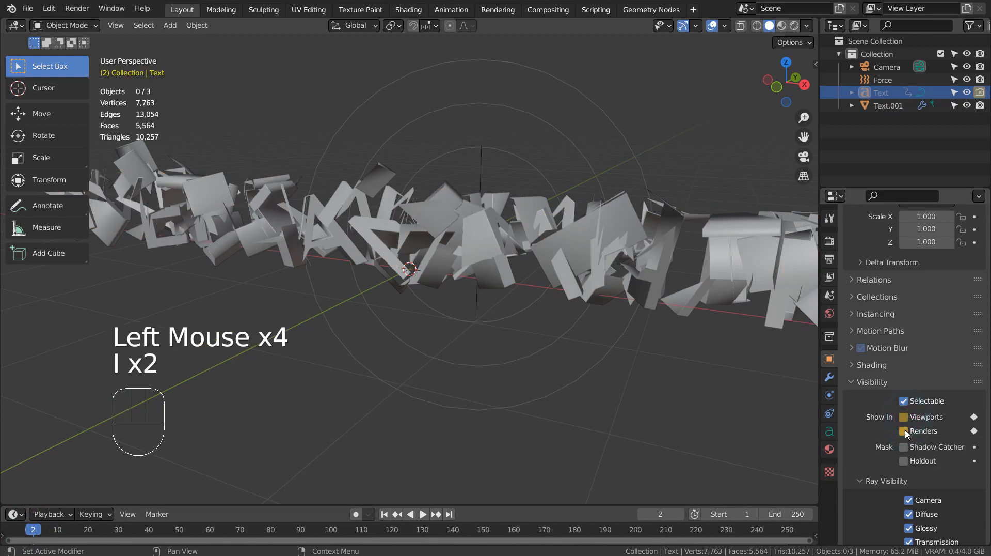
# Play the animation from frame 1 to check the original text's visibility change, and return to the start
pyautogui.click(384, 514)
pyautogui.click(423, 514)
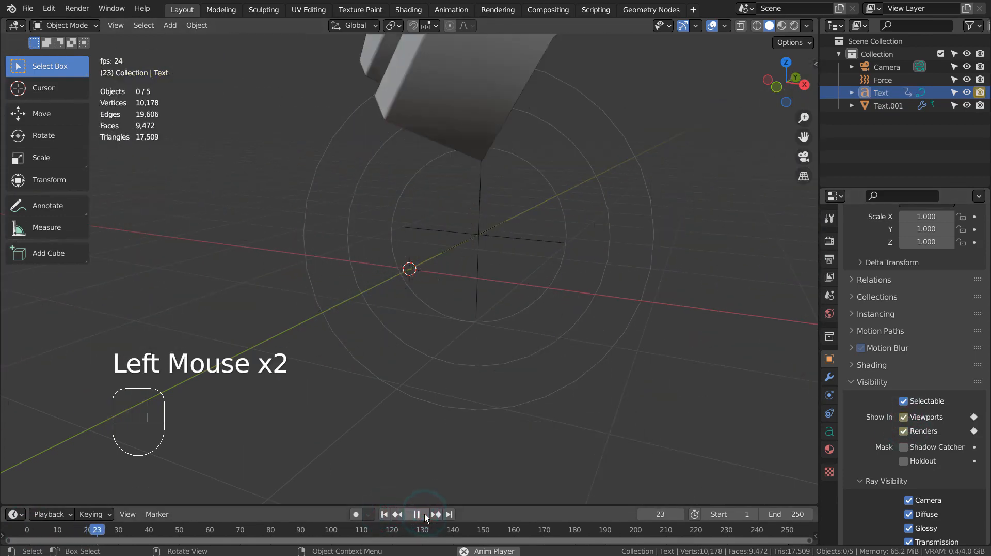
pyautogui.click(425, 515)
pyautogui.click(386, 513)
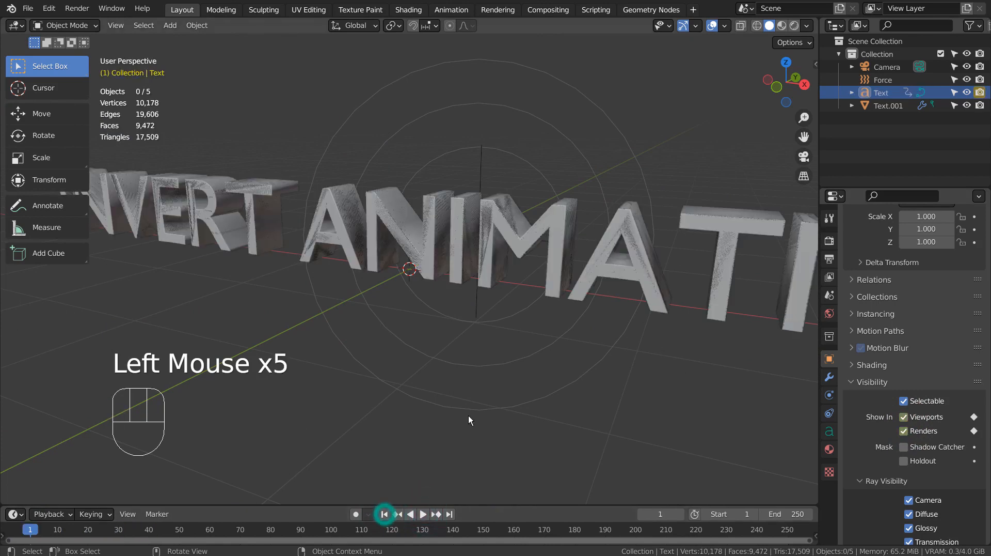
# Hide the mesh text in viewports and renders at frame 1 and keyframe both settings
pyautogui.click(896, 107)
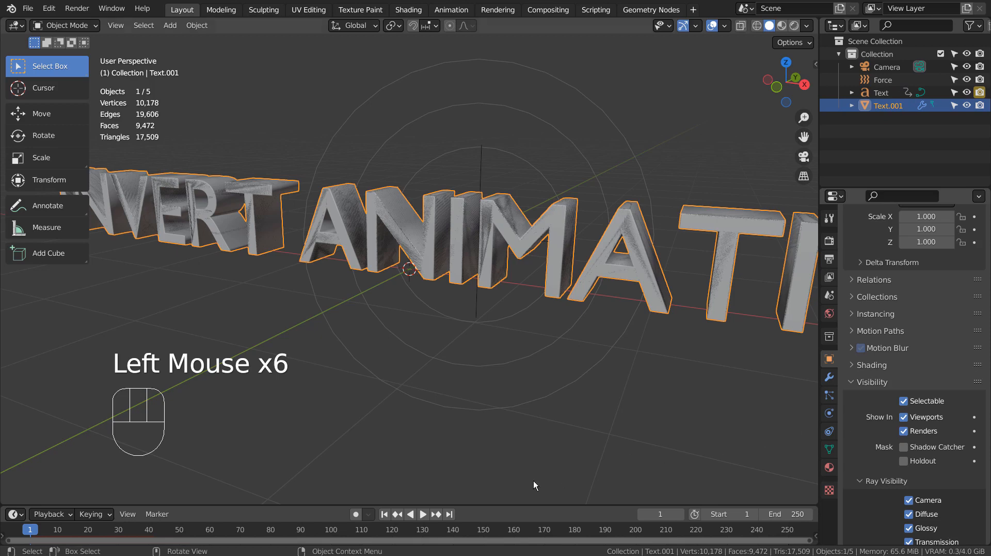
pyautogui.click(385, 513)
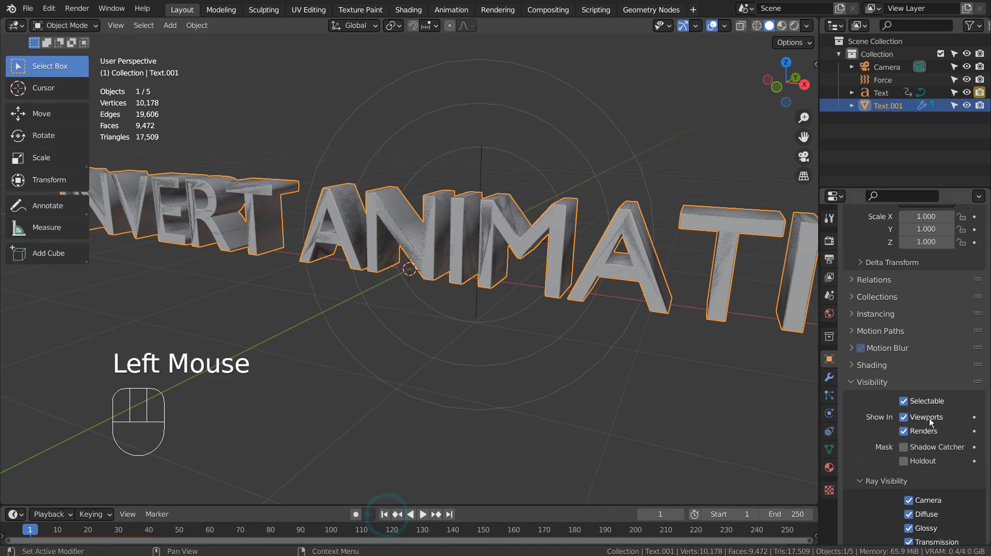
pyautogui.click(903, 417)
pyautogui.click(903, 431)
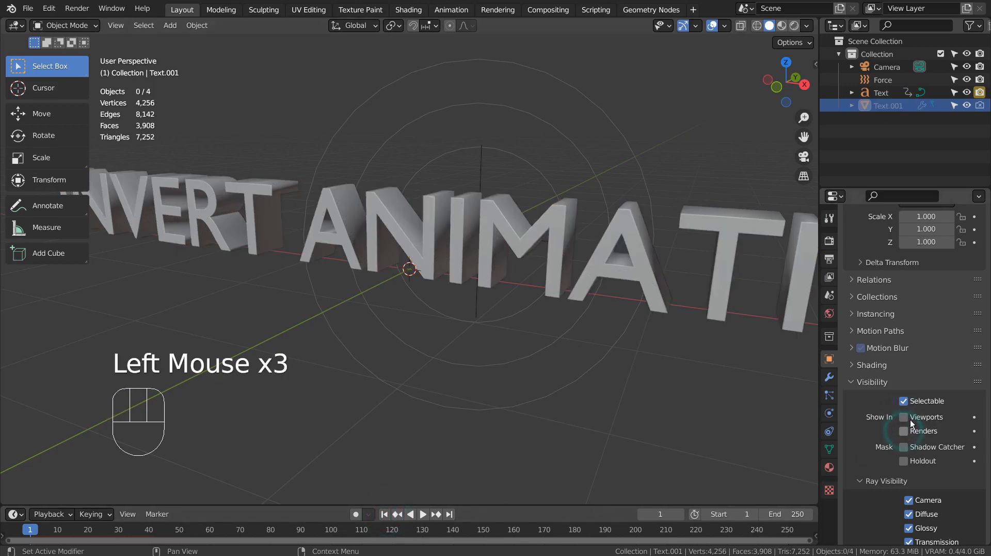
pyautogui.press('i')
pyautogui.press('i')
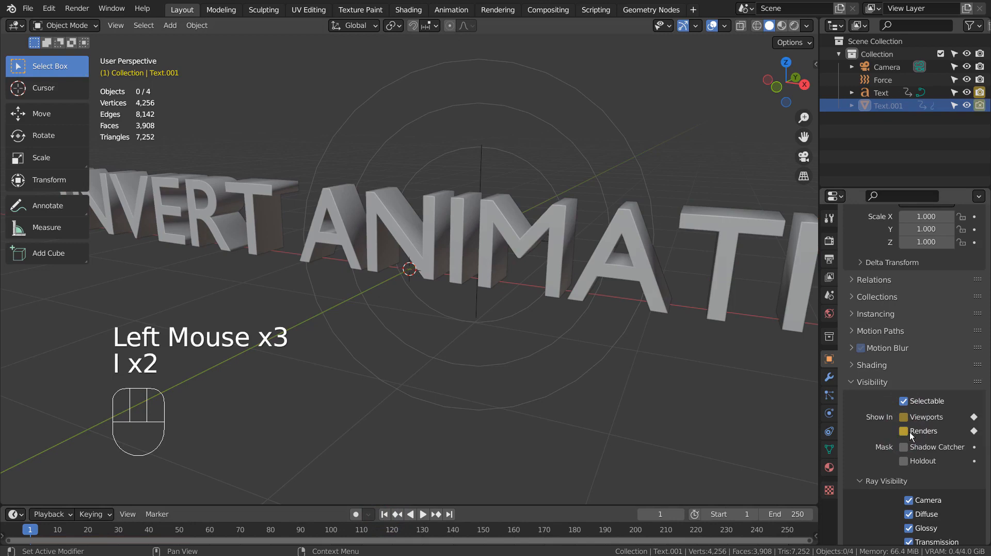
# Show the mesh text in viewports and renders at frame 2 and keyframe both settings
pyautogui.click(33, 528)
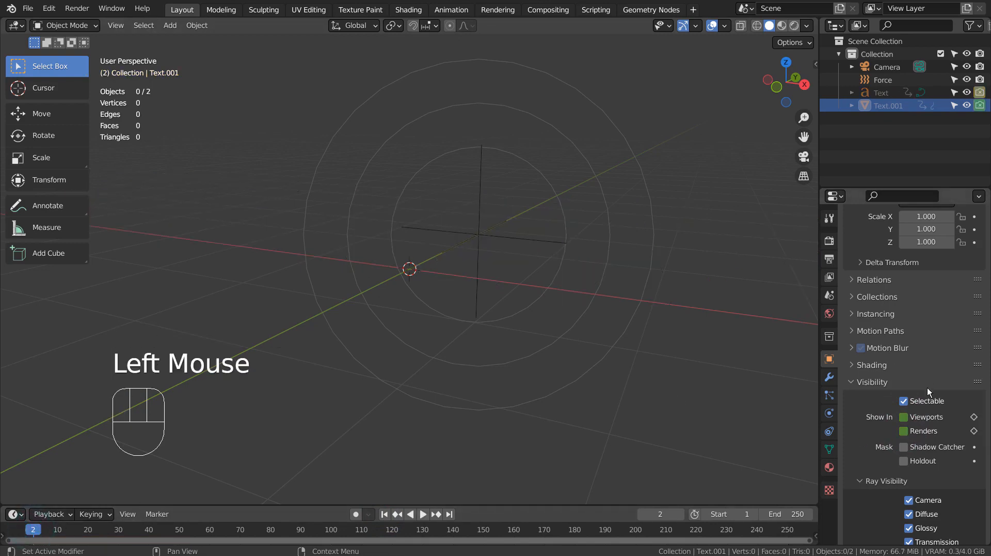
pyautogui.click(904, 417)
pyautogui.click(904, 430)
pyautogui.click(903, 431)
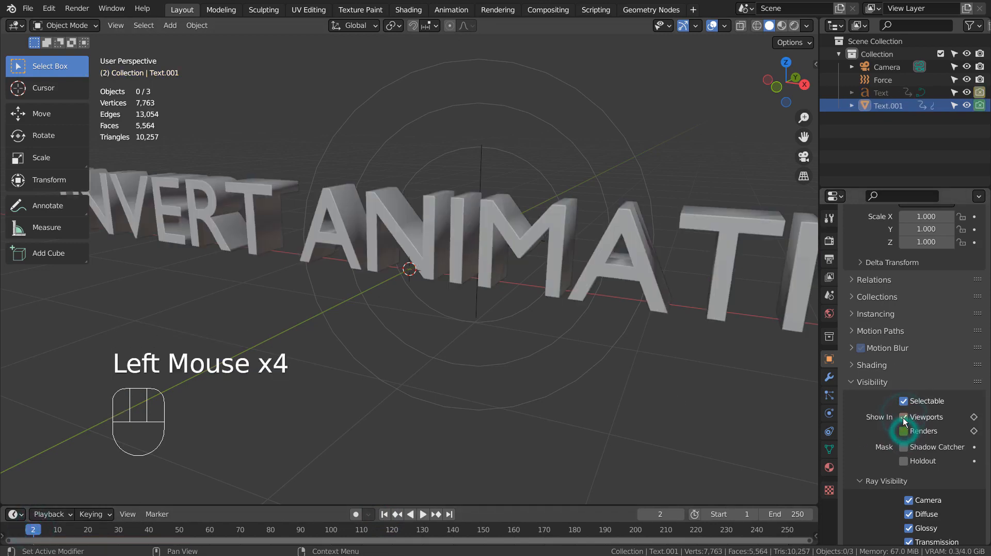
pyautogui.click(904, 431)
pyautogui.press('i')
pyautogui.press('i')
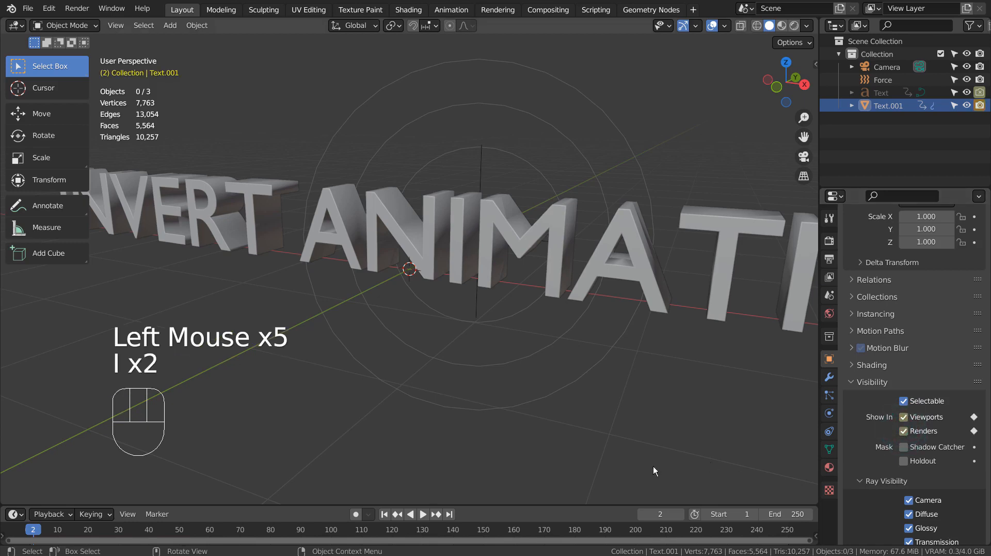
# Play the animation from frame 1 to check the swap to the exploding mesh text, and return to the start
pyautogui.click(385, 513)
pyautogui.scroll(-3, 493, 435)
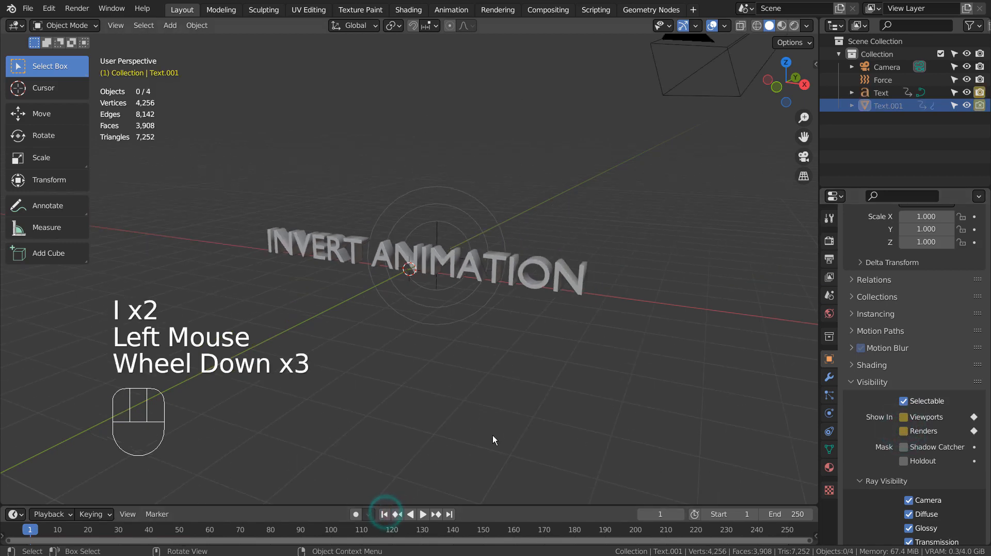
pyautogui.click(423, 514)
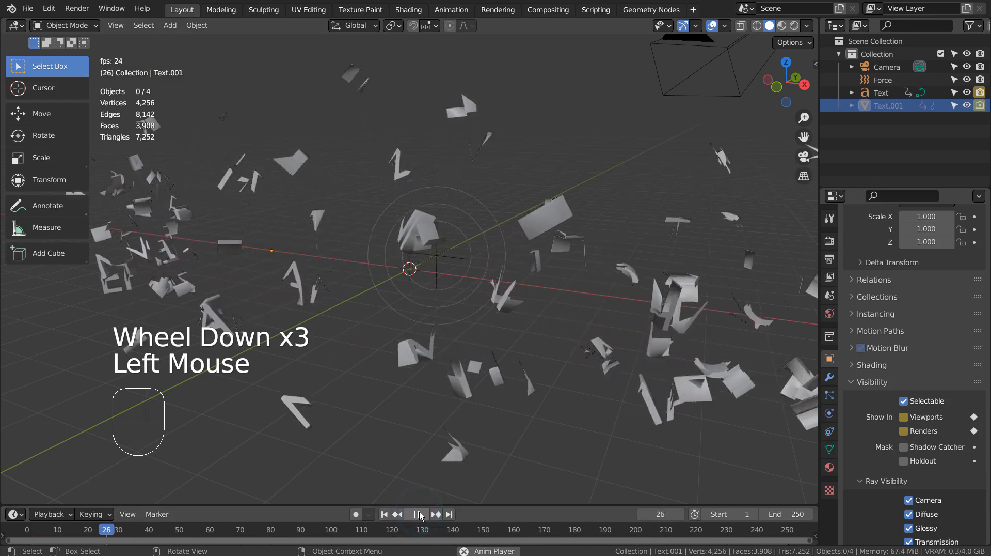
pyautogui.click(420, 514)
pyautogui.click(385, 514)
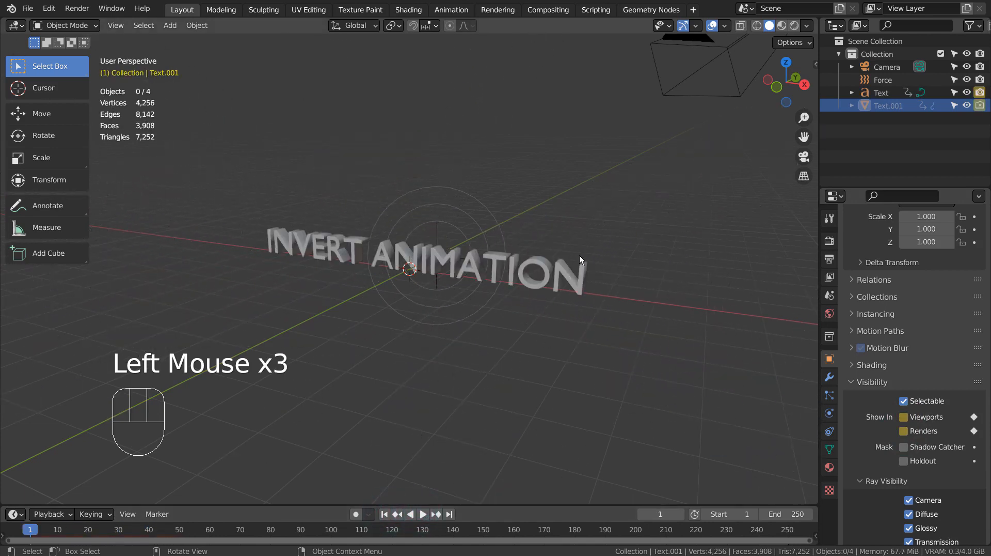
# Select the mesh text at frame 2 and add a new material to it
pyautogui.click(885, 114)
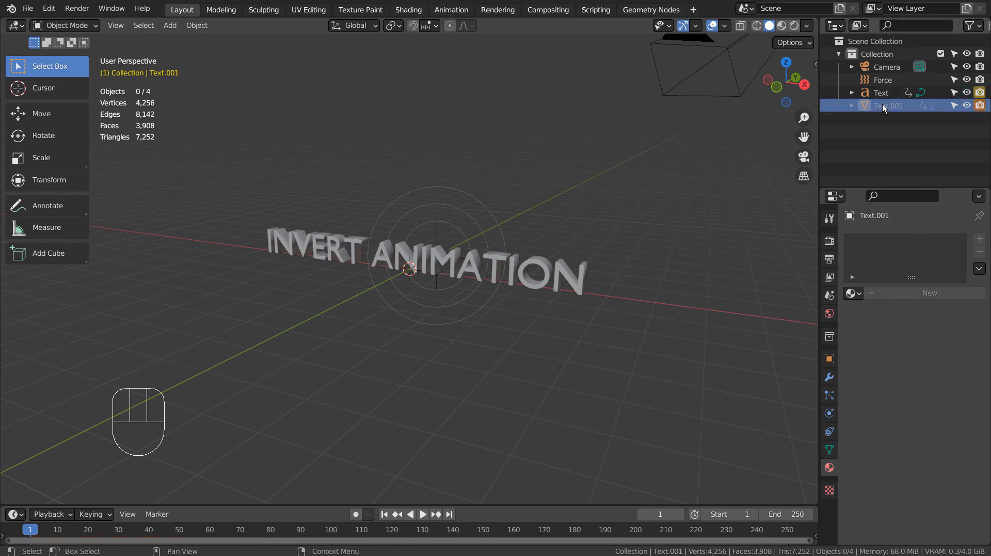
pyautogui.click(32, 534)
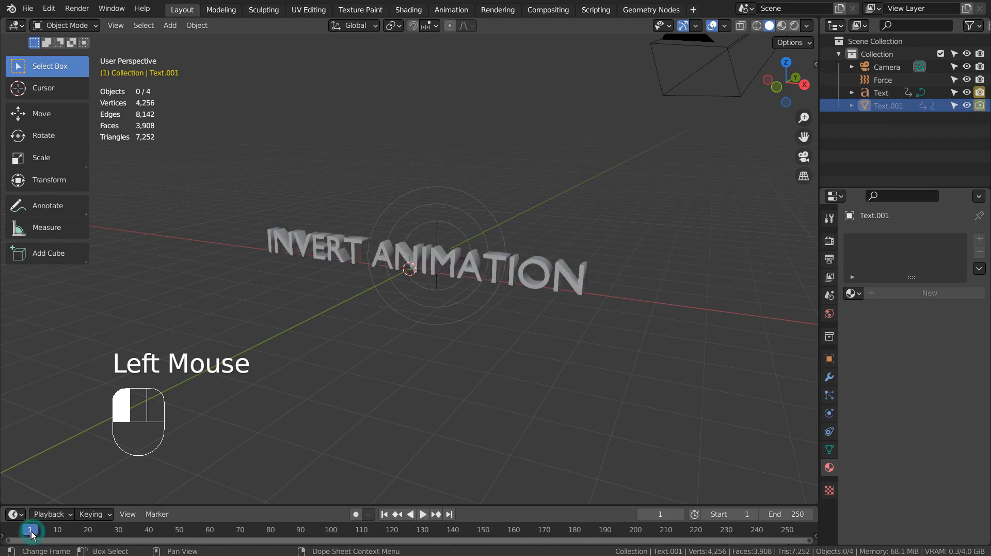
pyautogui.doubleClick(32, 535)
pyautogui.click(33, 534)
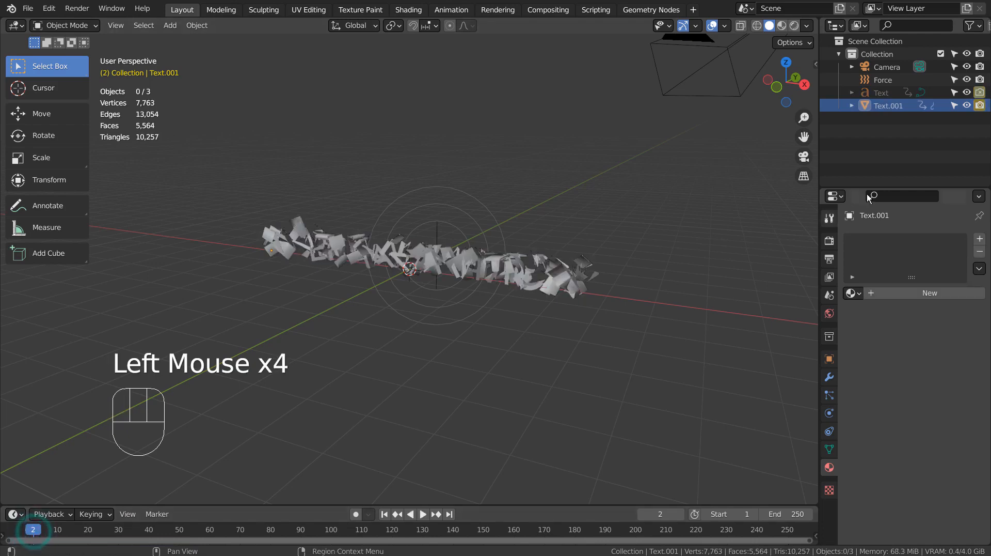
pyautogui.click(981, 105)
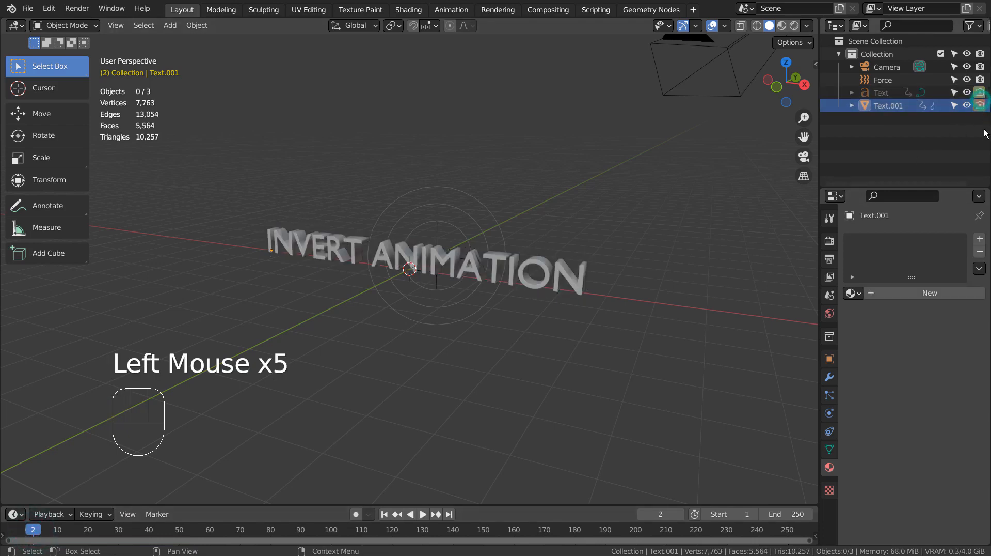
pyautogui.click(891, 287)
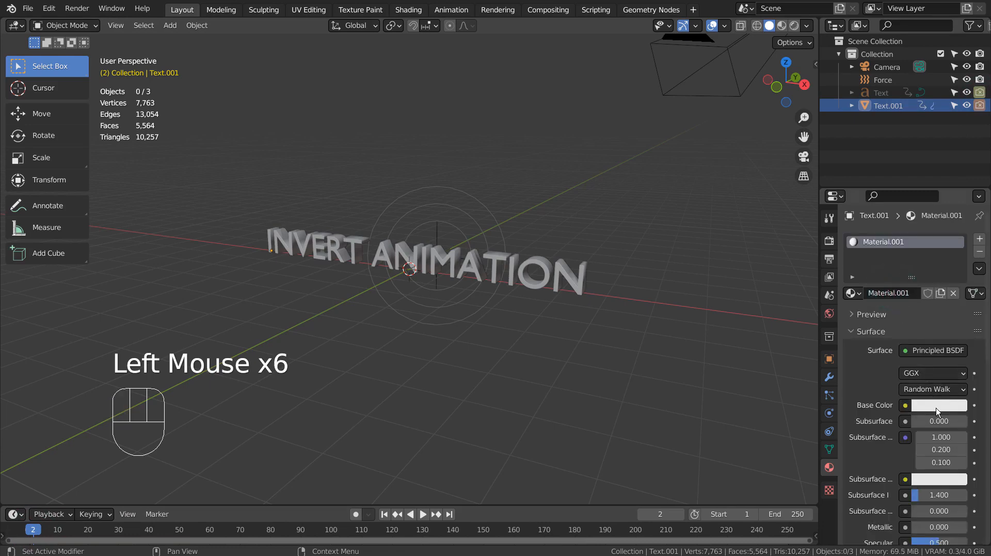
# Set the mesh text material's base color to golden yellow, metallic to 0.908 and roughness to 0.050
pyautogui.click(938, 409)
pyautogui.click(935, 408)
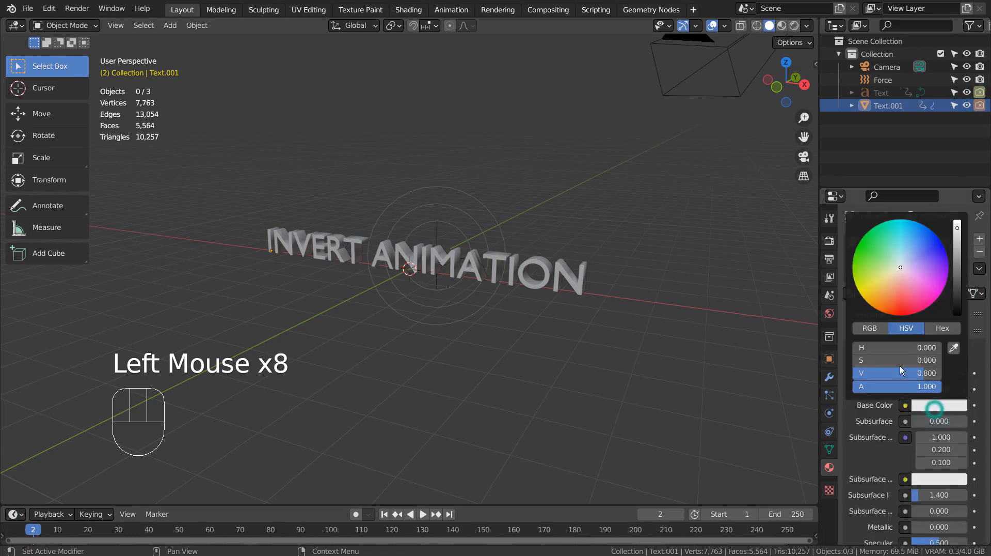
pyautogui.click(881, 294)
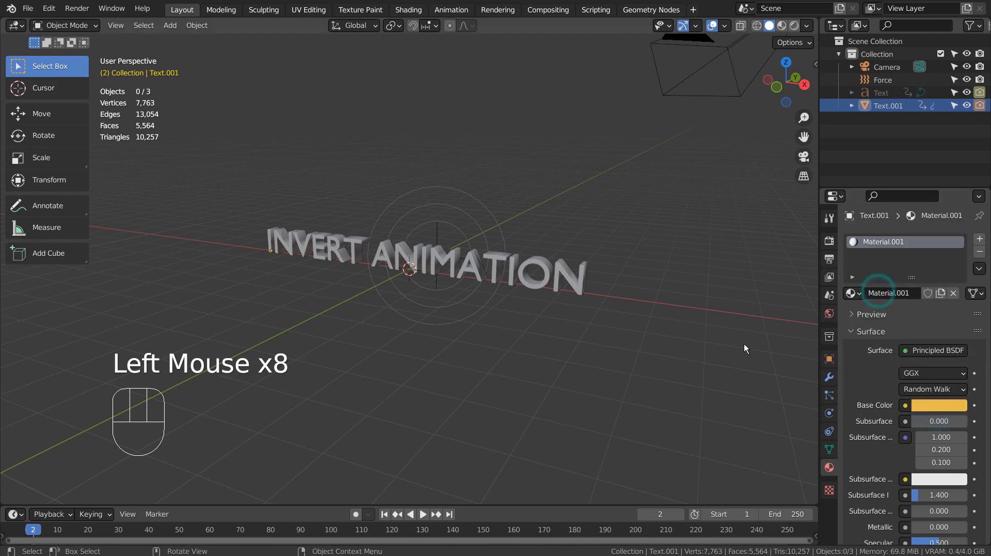
pyautogui.scroll(-2, 903, 480)
pyautogui.moveTo(910, 409); pyautogui.dragTo(953, 408)
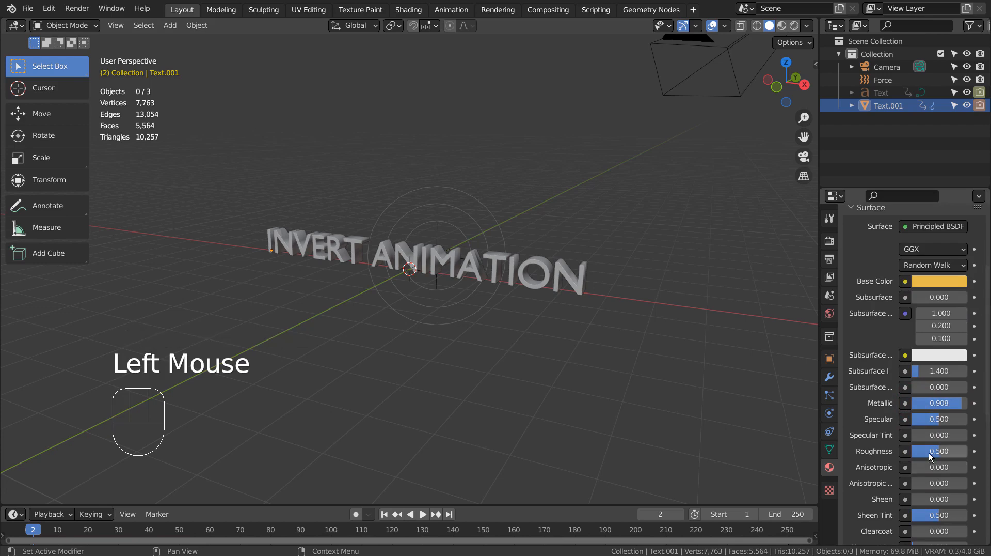
pyautogui.moveTo(939, 450); pyautogui.dragTo(929, 450)
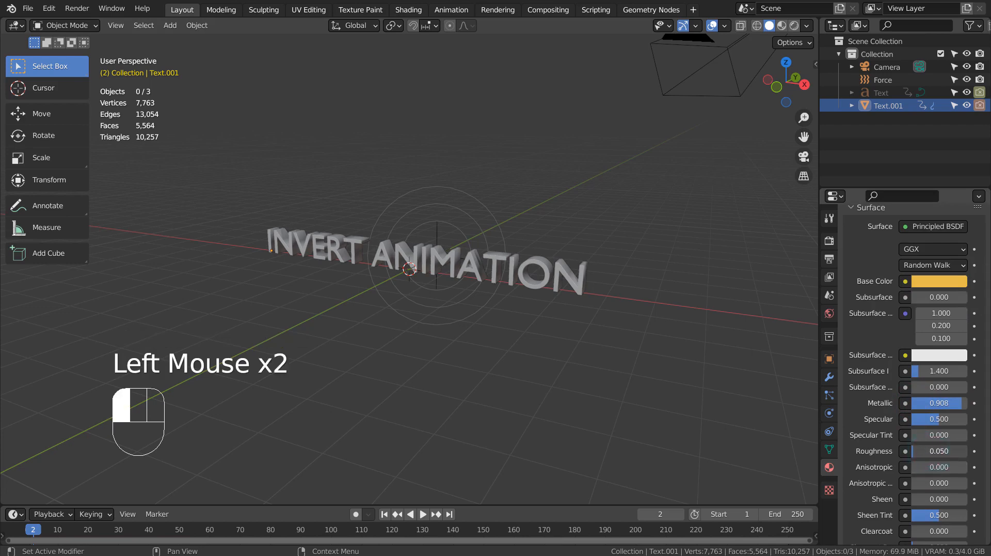
# Assign the existing gold material to the original text at frame 1 and switch the viewport shading to Material Preview
pyautogui.click(877, 93)
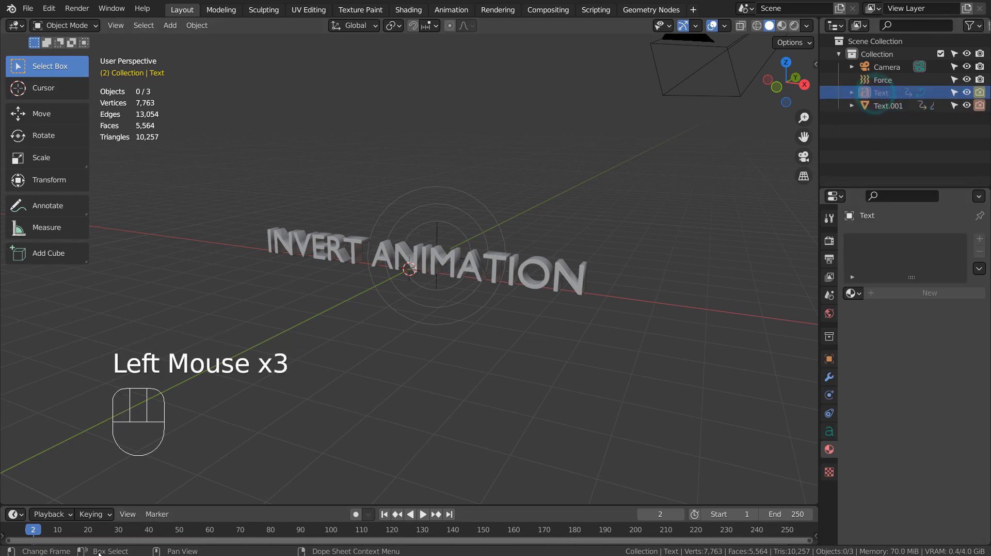
pyautogui.click(385, 514)
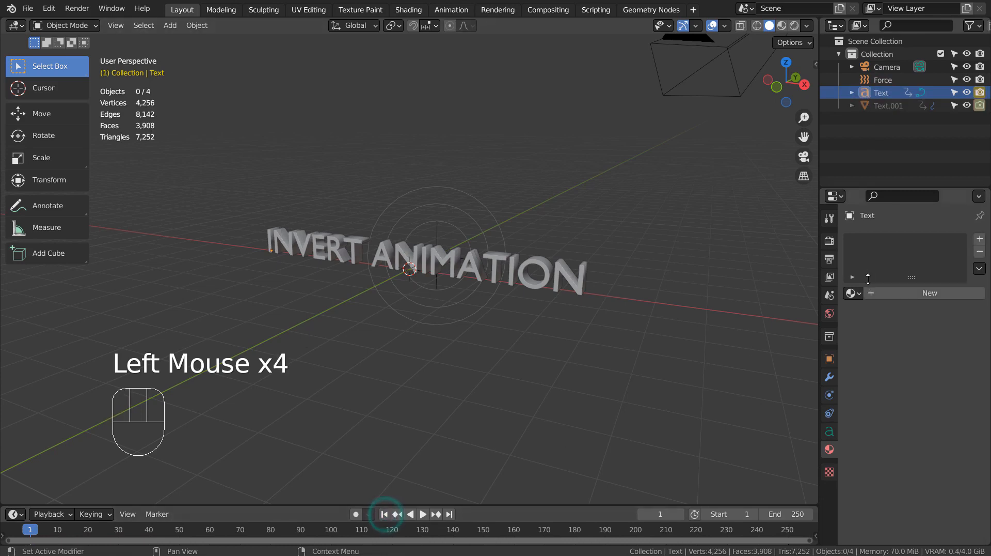
pyautogui.click(853, 293)
pyautogui.click(830, 337)
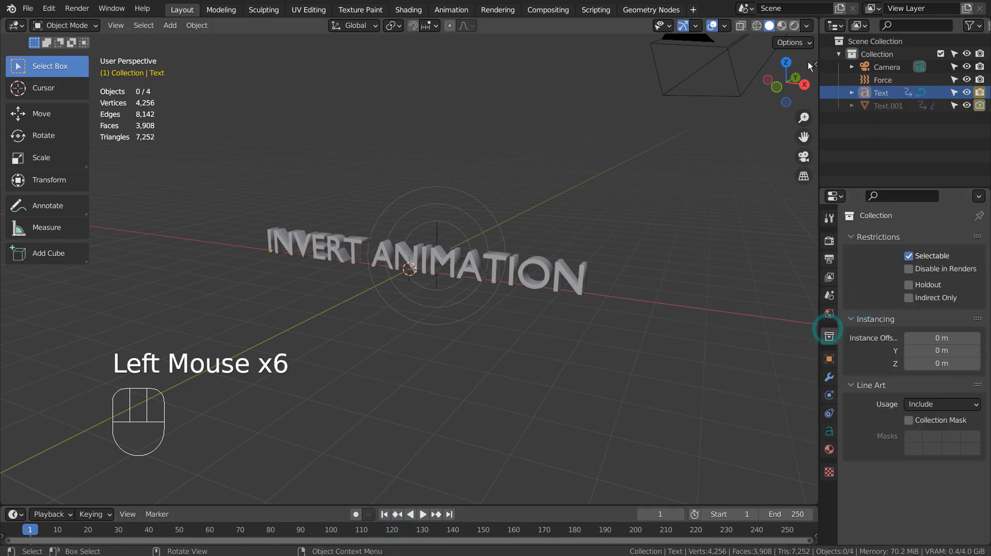
pyautogui.click(793, 25)
pyautogui.click(782, 26)
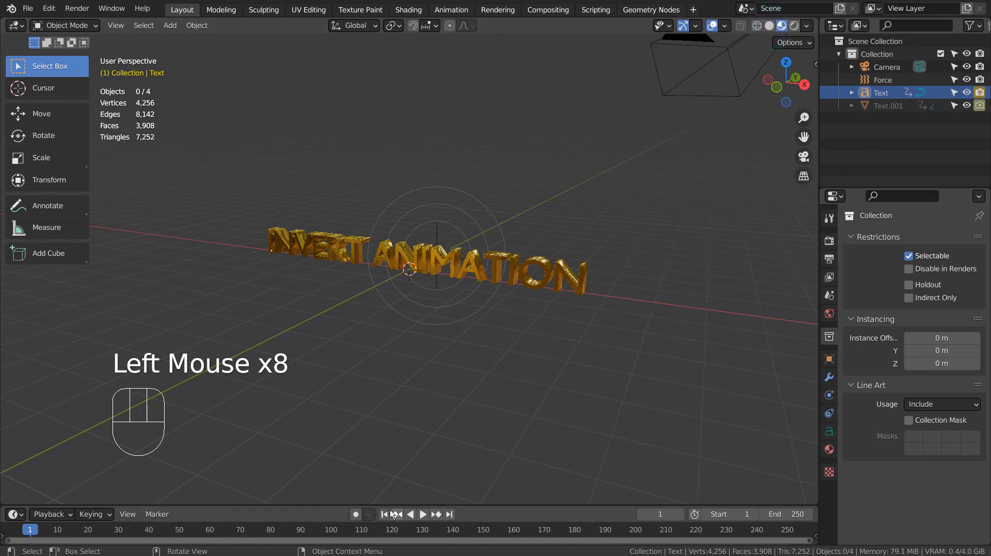
# View the gold text from another angle, play the explosion to check its look, and return to frame 1
pyautogui.click(374, 513)
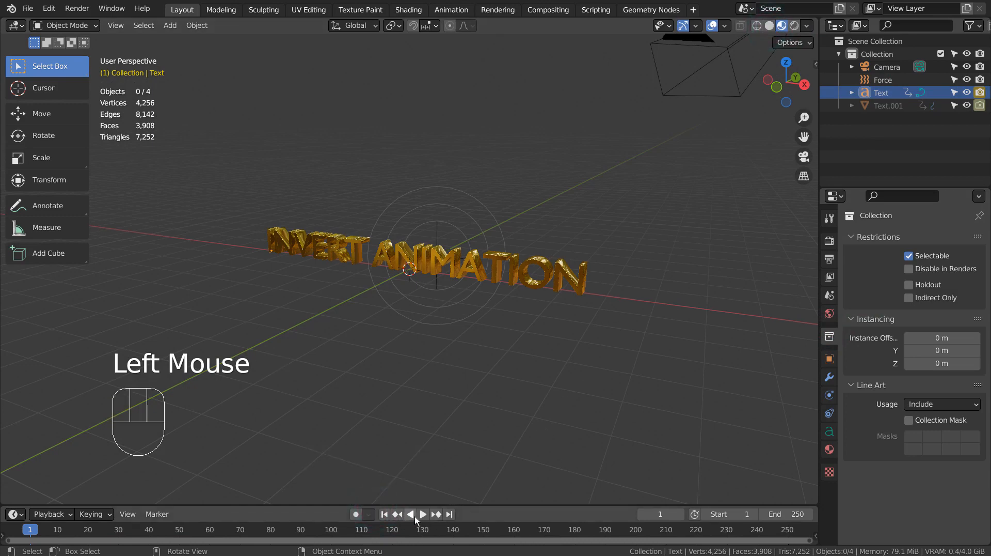
pyautogui.moveTo(476, 358); pyautogui.dragTo(473, 327, button='middle')
pyautogui.moveTo(480, 387)
pyautogui.mouseDown(button='middle')
pyautogui.moveTo(459, 406)
pyautogui.moveTo(479, 424)
pyautogui.moveTo(478, 401)
pyautogui.mouseUp(button='middle')
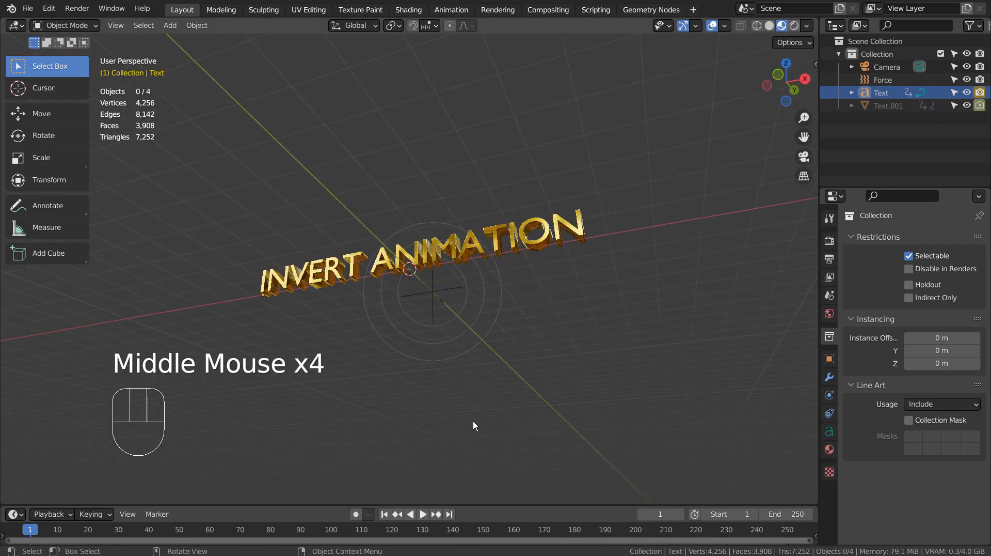
pyautogui.click(424, 514)
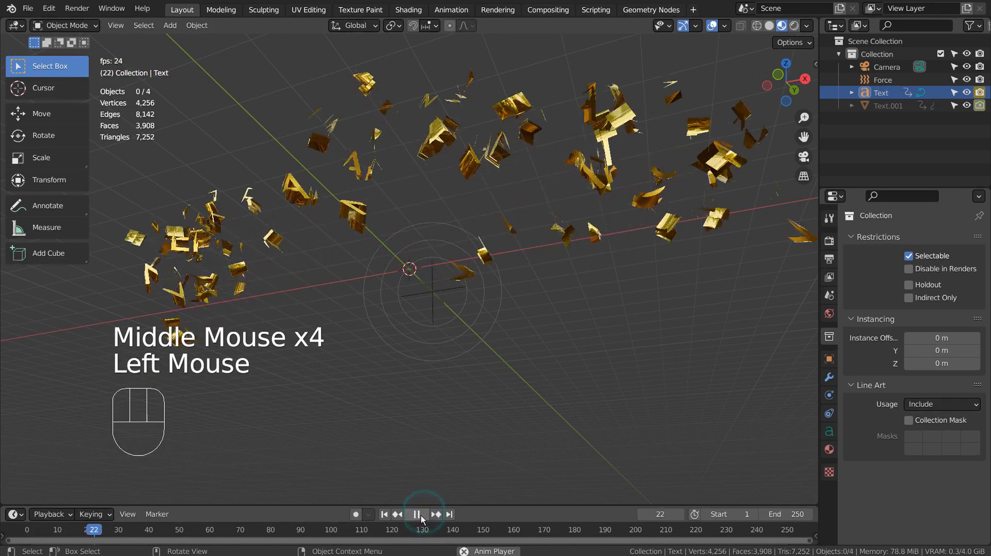
pyautogui.click(422, 514)
pyautogui.click(382, 514)
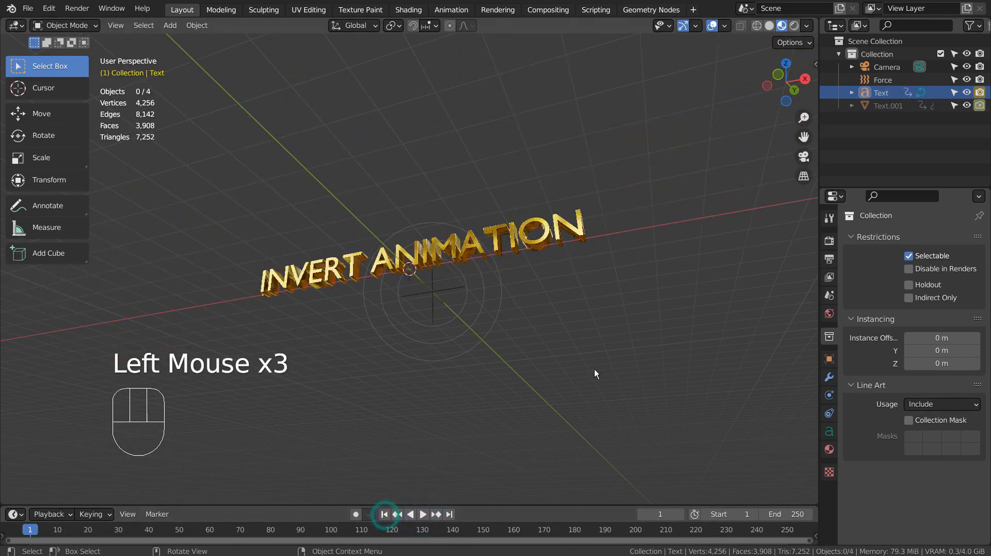
# Add a plane, rotate it 90° about X and scale it up by about 11.87 as a backdrop
pyautogui.hotkey('shift', 'a')
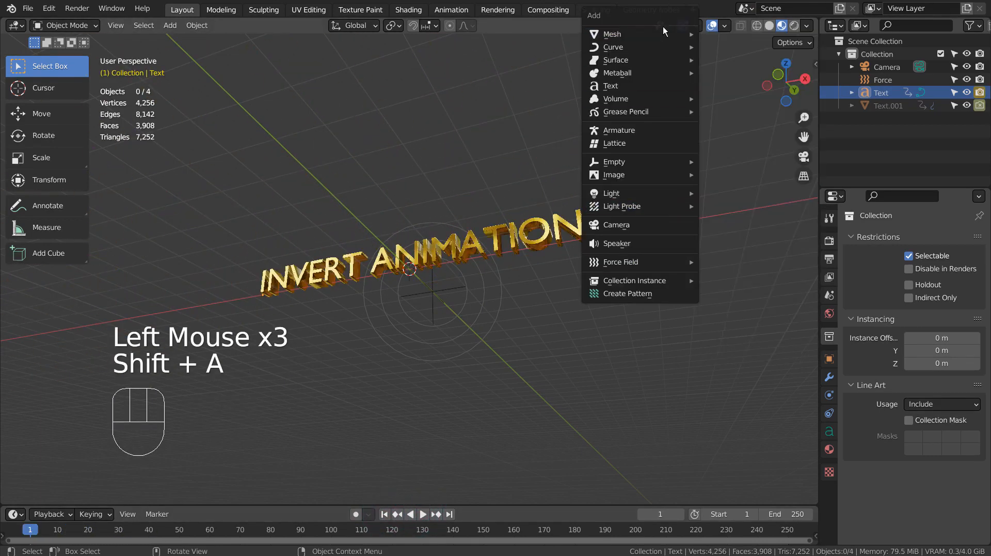
pyautogui.moveTo(662, 35)
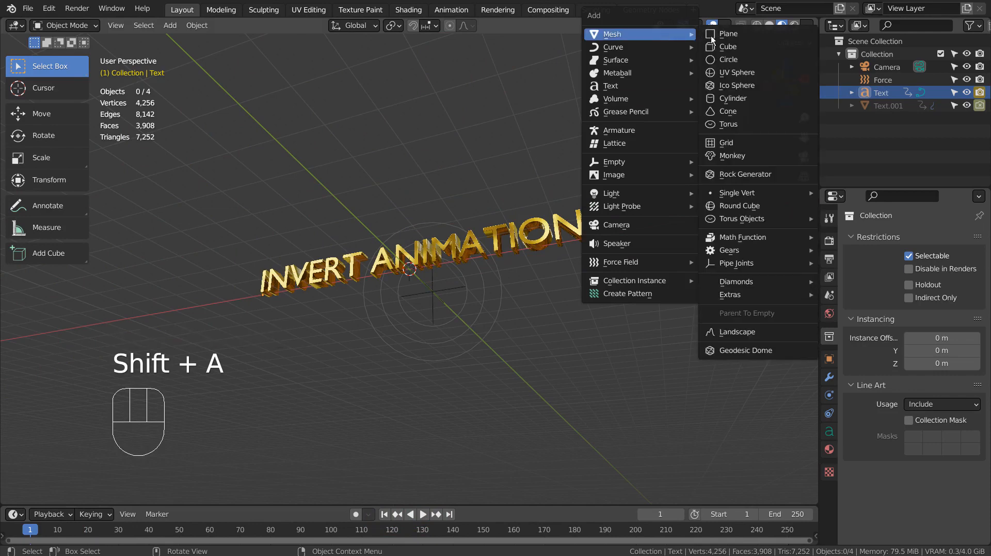
pyautogui.click(761, 38)
pyautogui.write('rx90')
pyautogui.press('Return')
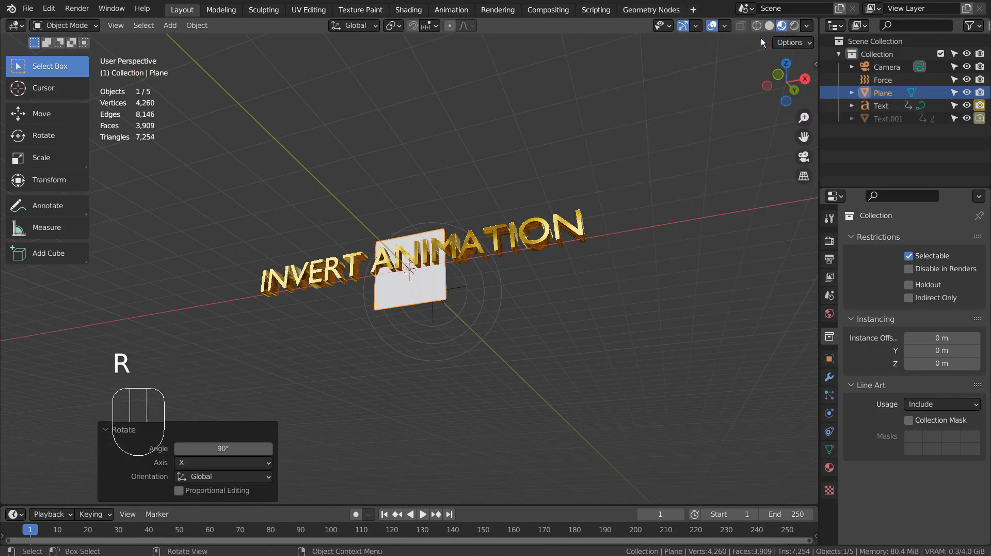
pyautogui.press('s')
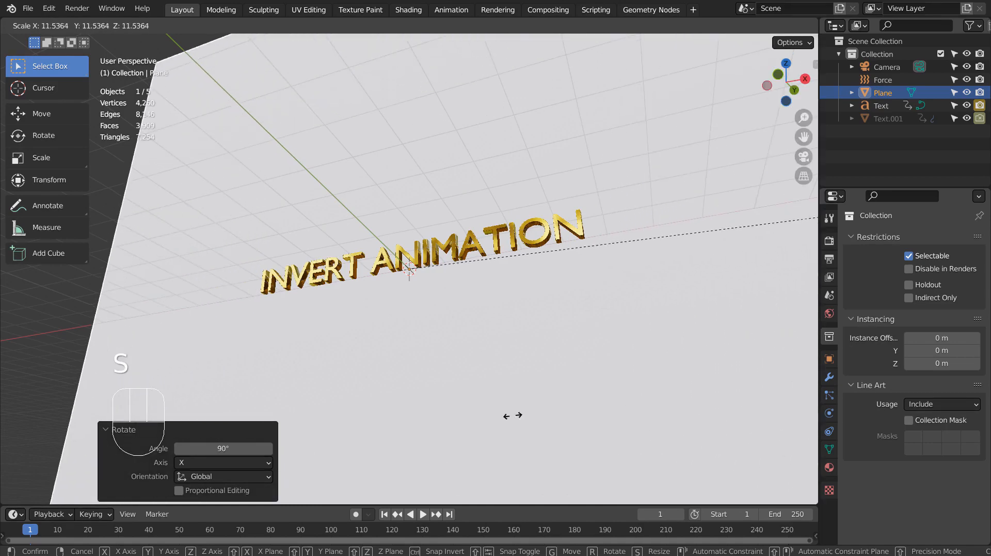
pyautogui.click(582, 411)
# Move the backdrop plane about 3.16 m along Y so it stands behind the text
pyautogui.press('KP_3')
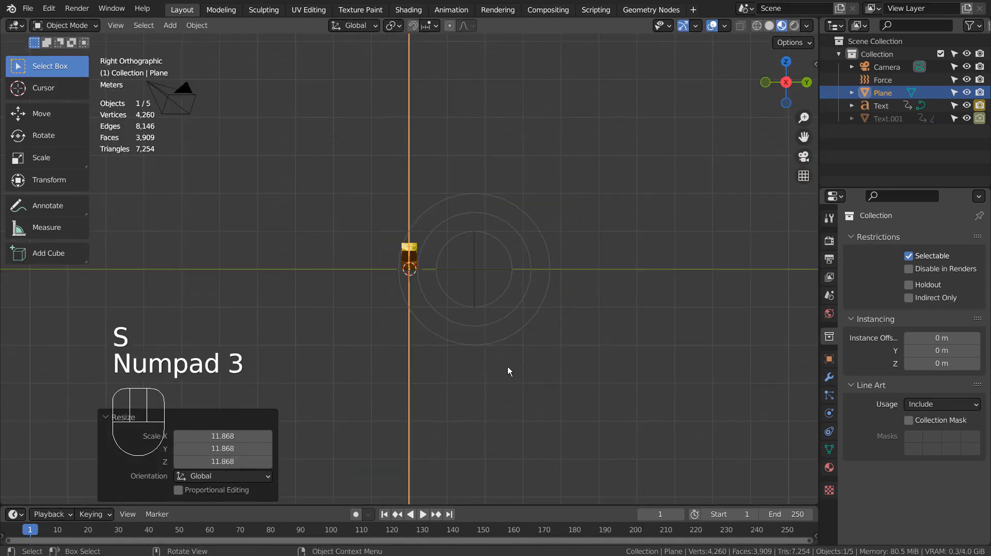
pyautogui.press('g')
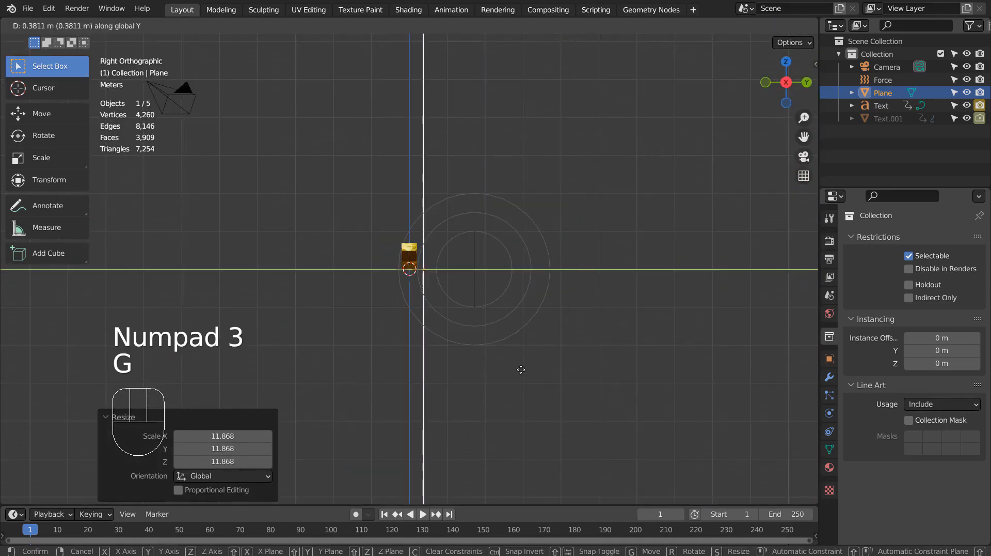
pyautogui.click(628, 370)
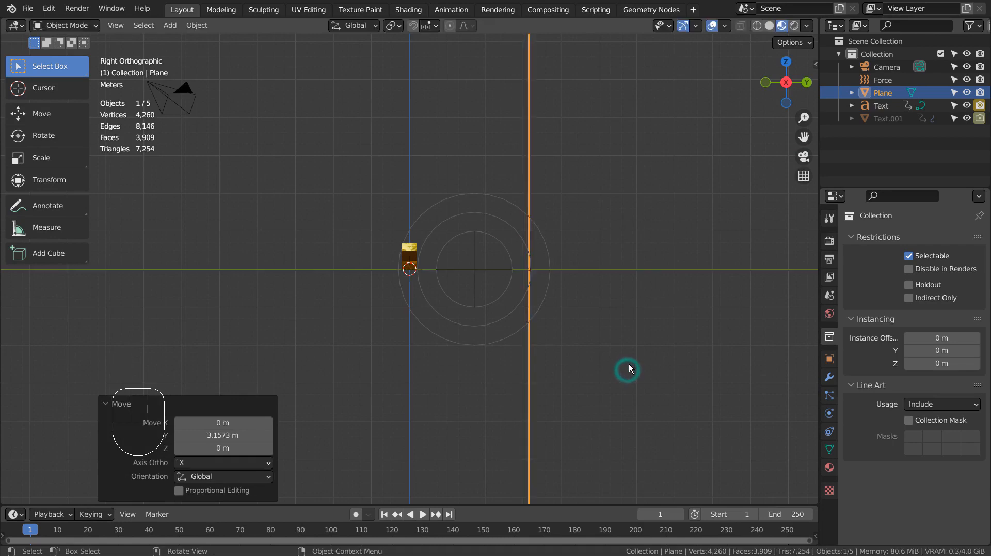
pyautogui.press('KP_0')
pyautogui.press('KP_1')
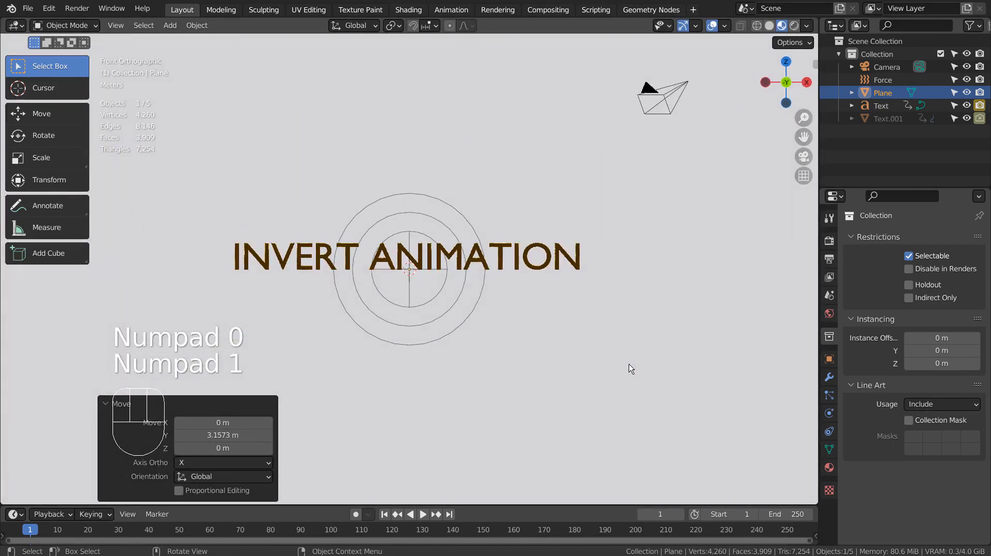
pyautogui.moveTo(630, 368); pyautogui.dragTo(635, 323, button='middle')
pyautogui.scroll(1, 626, 361)
pyautogui.rightClick(624, 359)
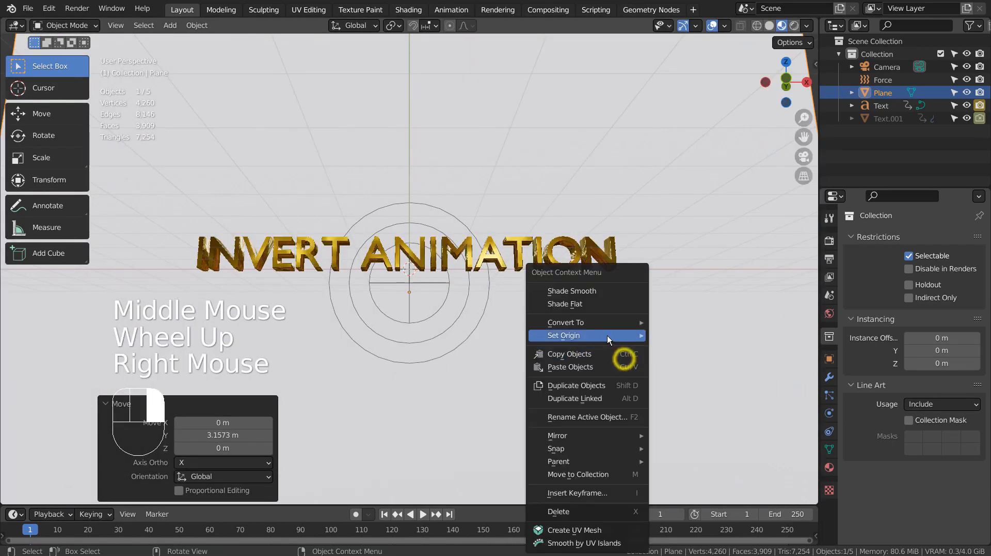
pyautogui.click(442, 334)
pyautogui.moveTo(570, 407)
pyautogui.mouseDown(button='middle')
pyautogui.moveTo(553, 364)
pyautogui.moveTo(577, 403)
pyautogui.mouseUp(button='middle')
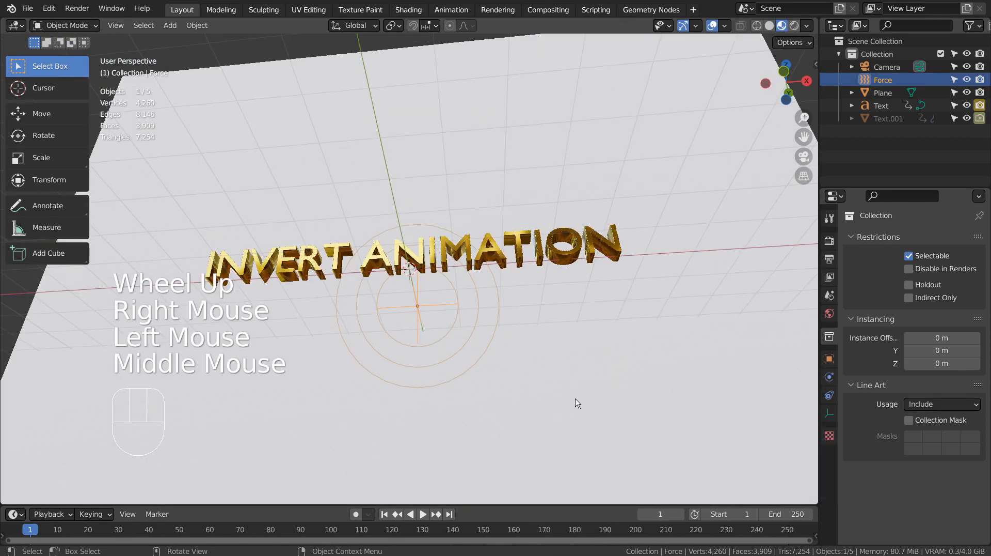
# Give the backdrop plane a new material and set its base color to pink
pyautogui.click(596, 390)
pyautogui.click(829, 467)
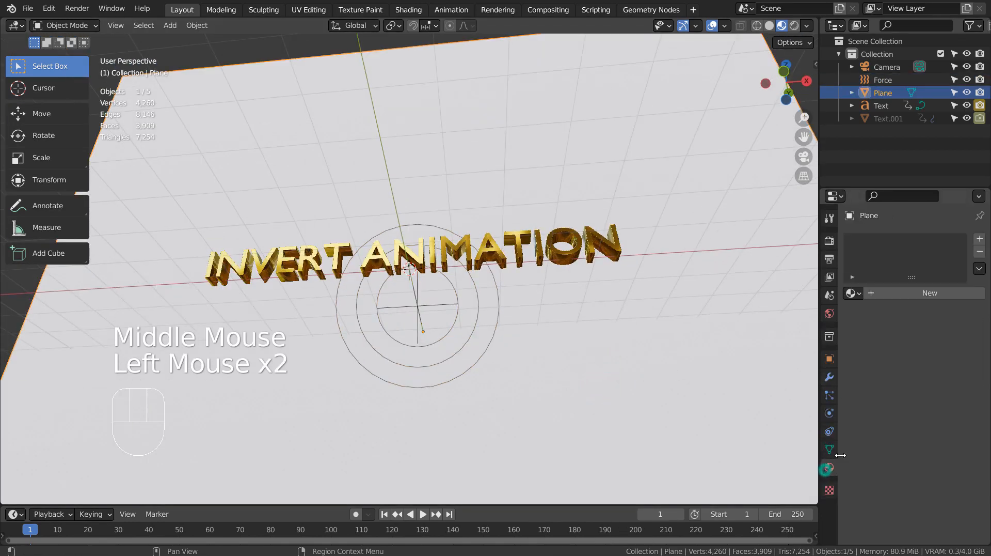
pyautogui.click(929, 293)
pyautogui.click(934, 406)
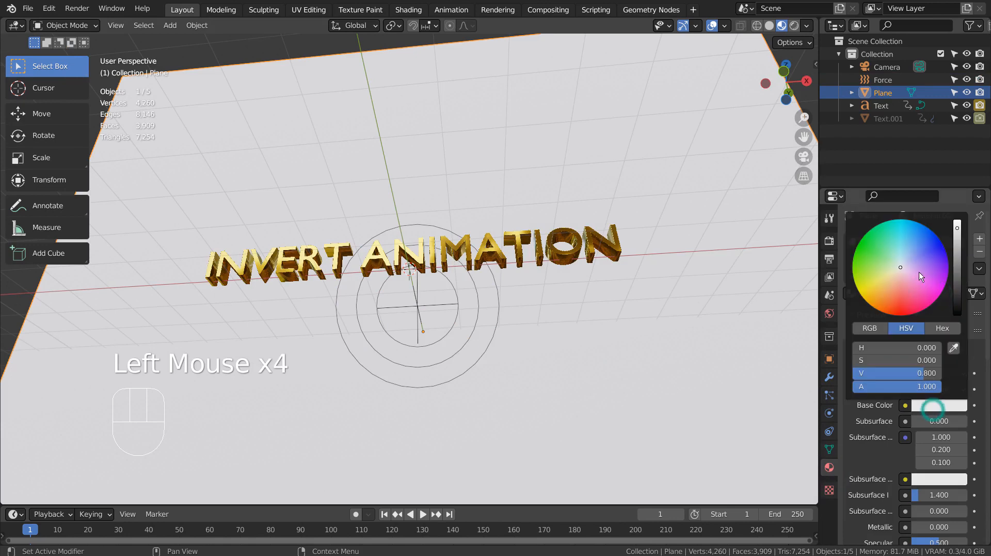
pyautogui.click(919, 294)
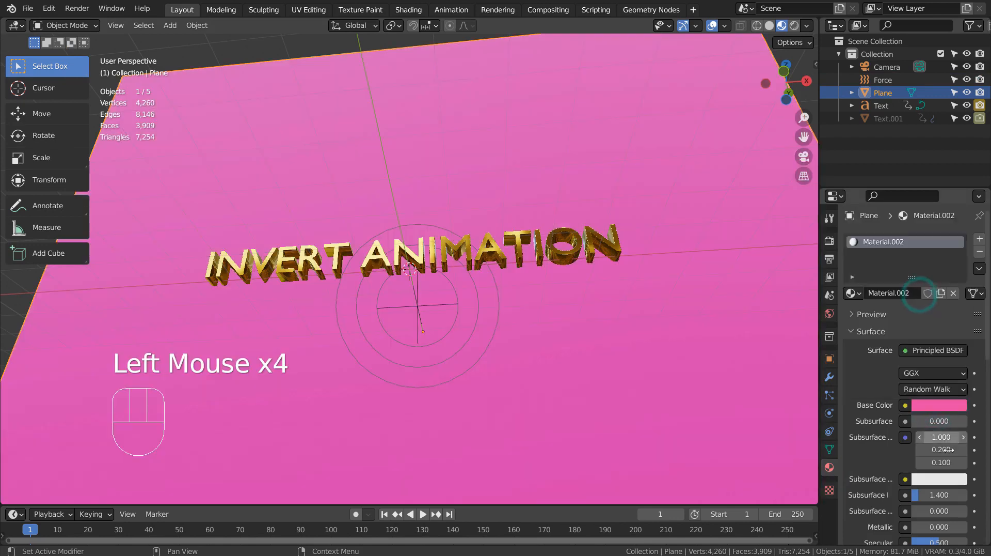
# Make the pink material glossy by setting Metallic to about 0.917 and Roughness to about 0.133
pyautogui.moveTo(928, 523); pyautogui.dragTo(951, 526)
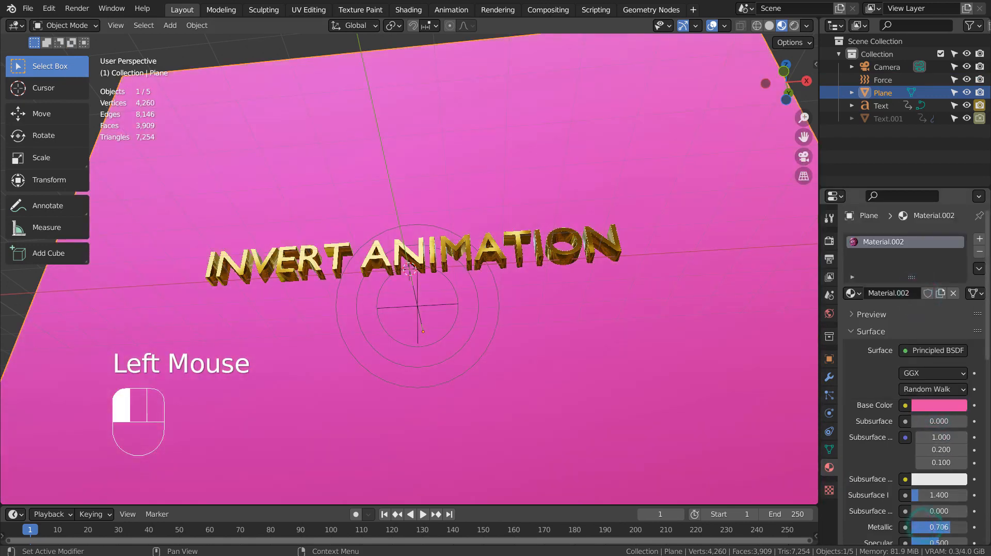
pyautogui.doubleClick(951, 526)
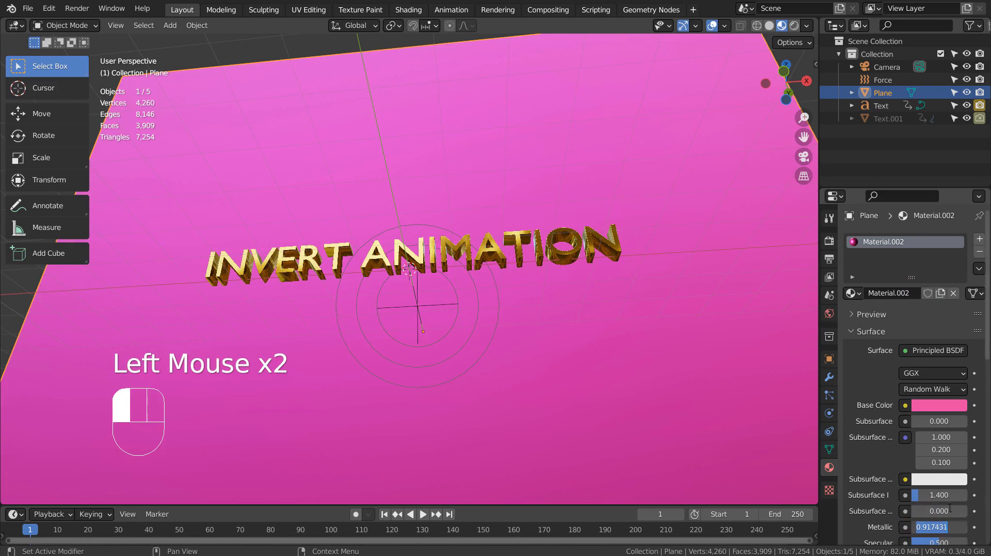
pyautogui.scroll(-2, 947, 504)
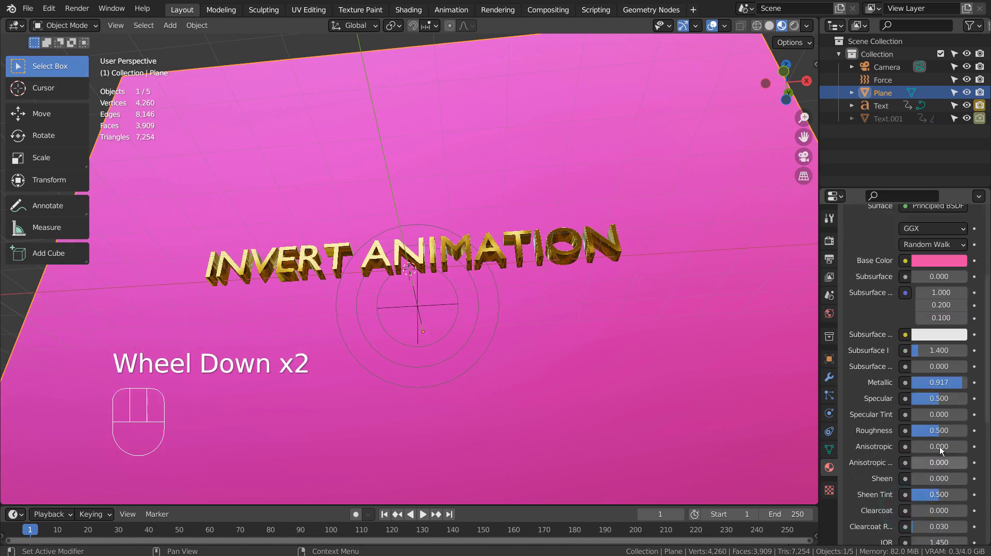
pyautogui.moveTo(939, 430); pyautogui.dragTo(918, 429)
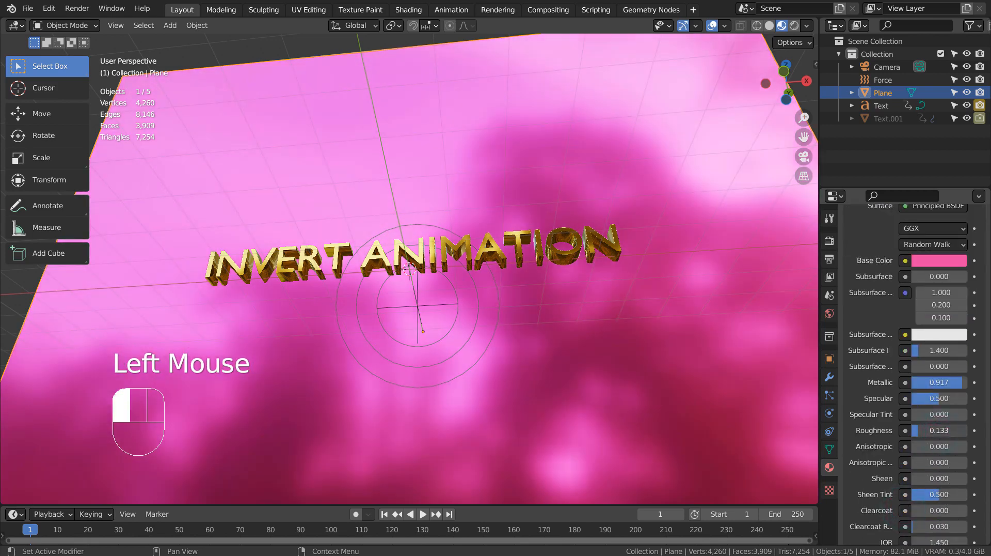
# Hide the viewport overlays and play the explosion in front of the pink backdrop, returning to frame 1
pyautogui.click(385, 513)
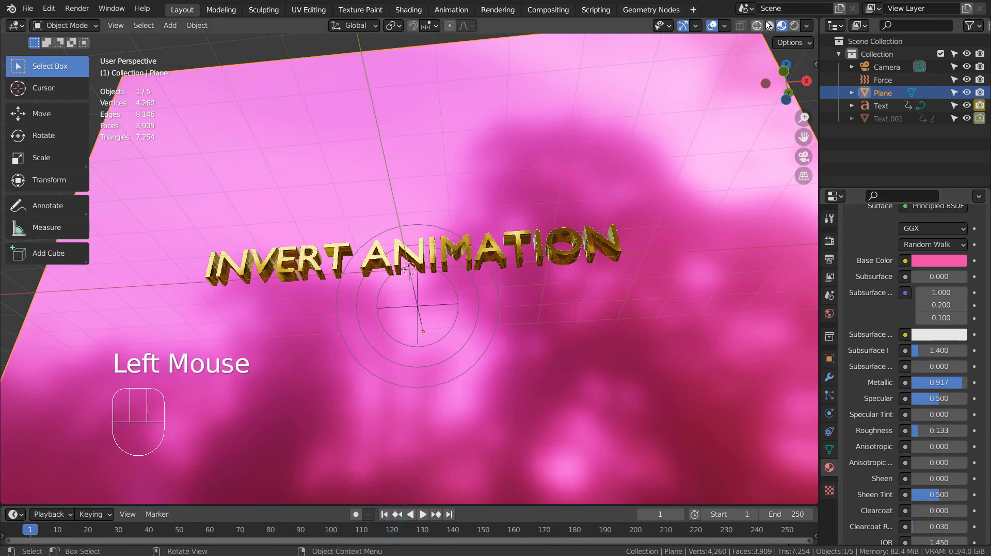
pyautogui.click(719, 27)
pyautogui.click(432, 515)
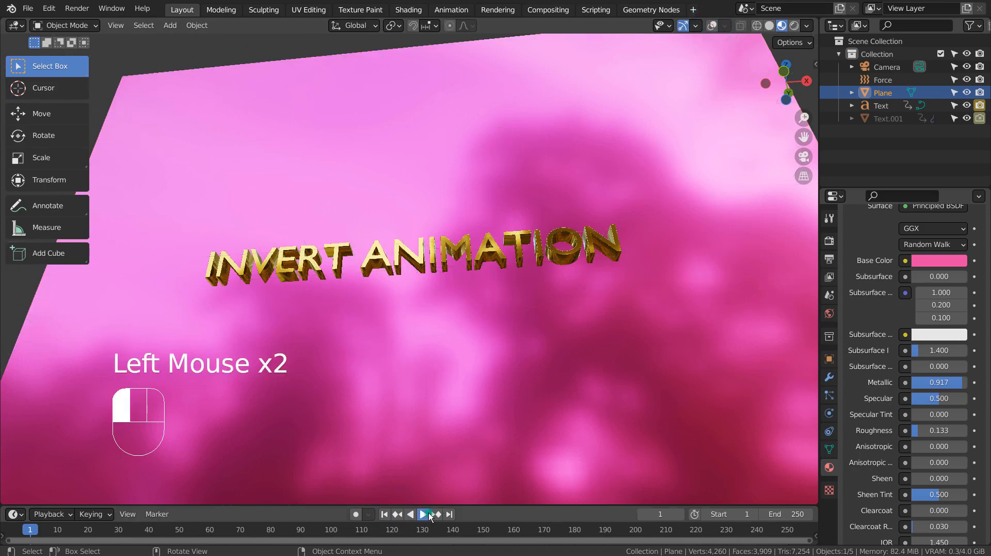
pyautogui.doubleClick(427, 513)
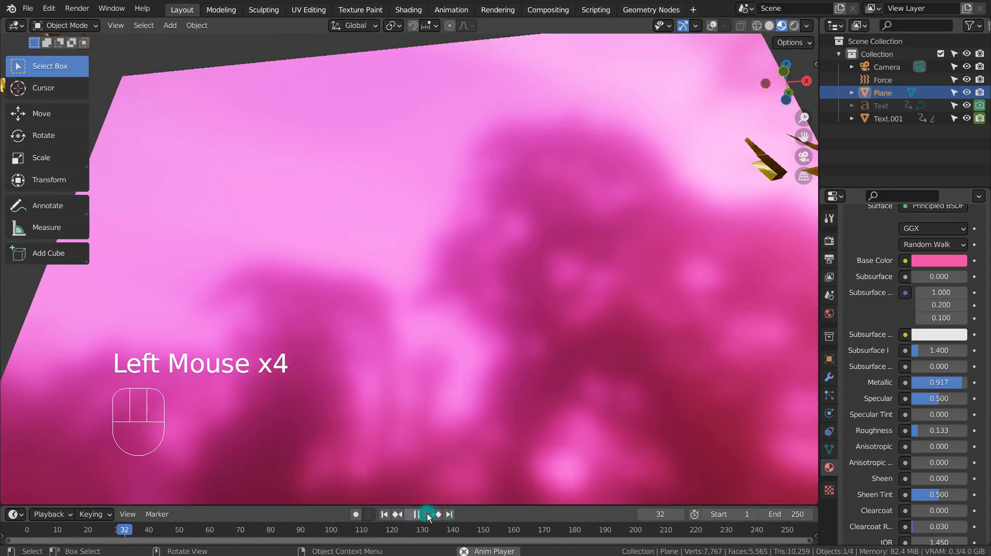
pyautogui.click(383, 514)
pyautogui.click(383, 514)
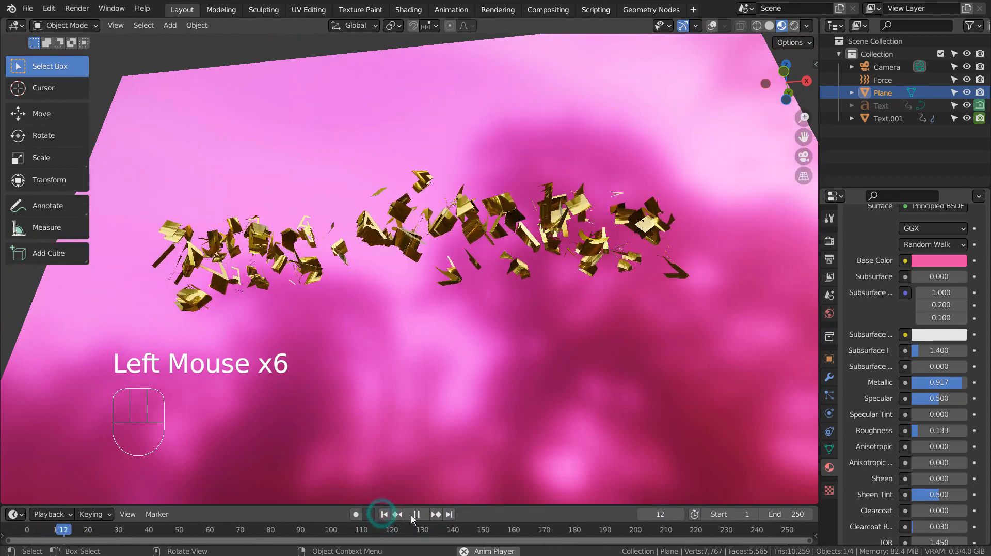
pyautogui.click(421, 516)
pyautogui.click(377, 513)
pyautogui.click(385, 513)
pyautogui.click(385, 513)
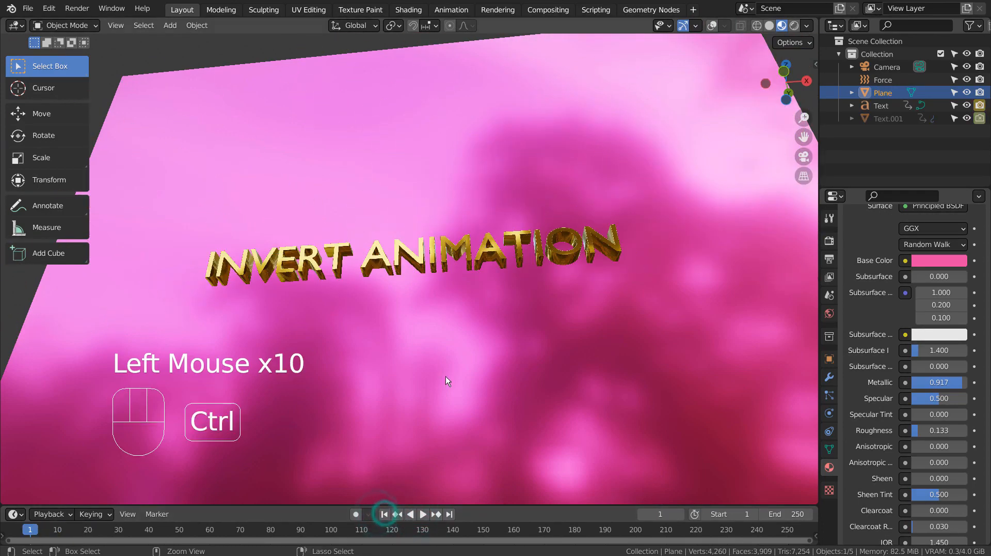
# Save the file and add a Video Editing workspace
pyautogui.hotkey('ctrl', 's')
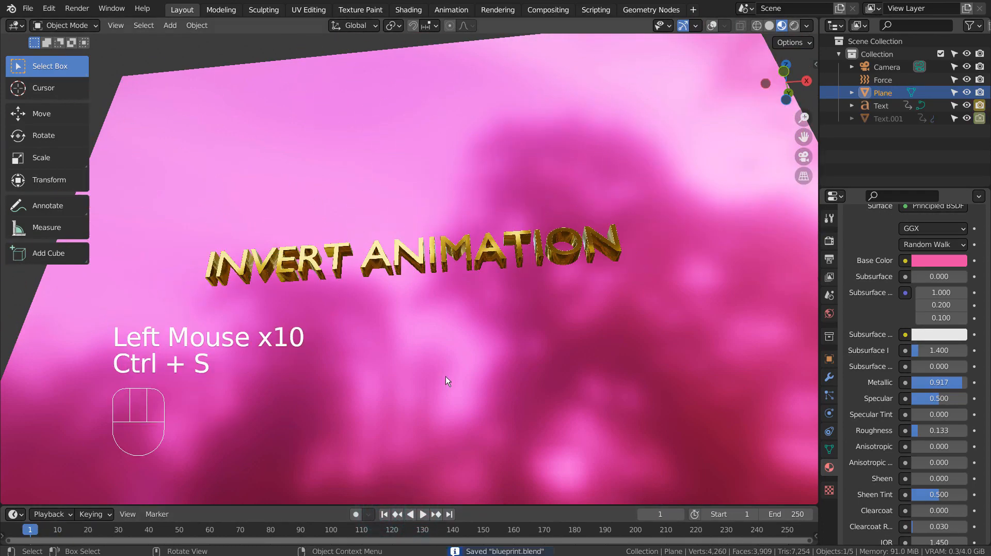
pyautogui.click(699, 10)
pyautogui.moveTo(695, 88)
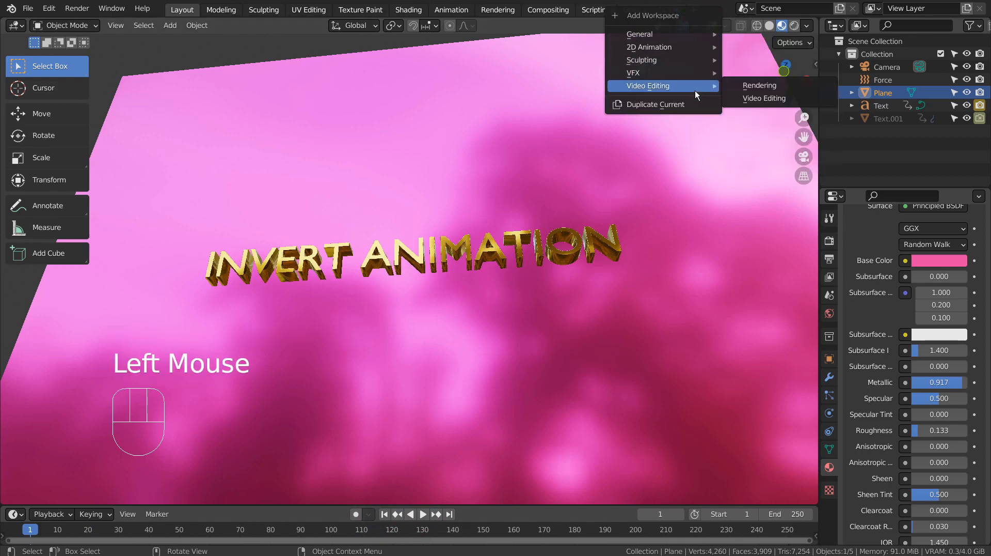
pyautogui.click(748, 97)
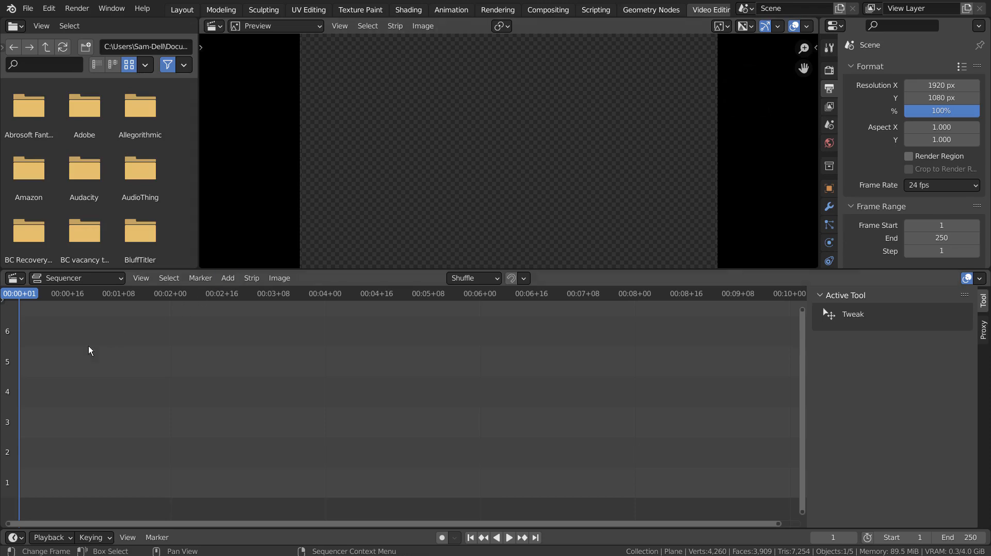
pyautogui.hotkey('shift', 'a')
pyautogui.moveTo(79, 354)
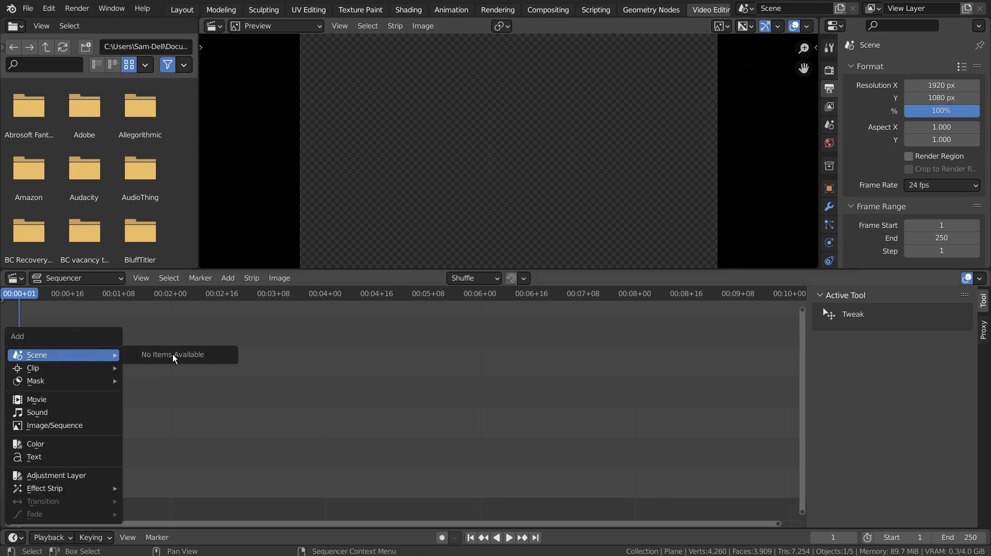
pyautogui.click(183, 10)
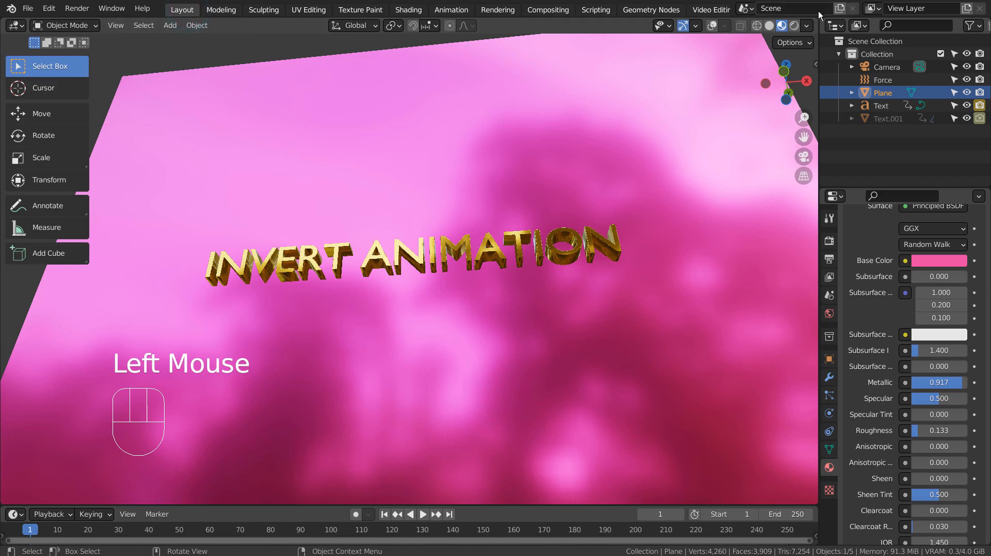
pyautogui.click(837, 9)
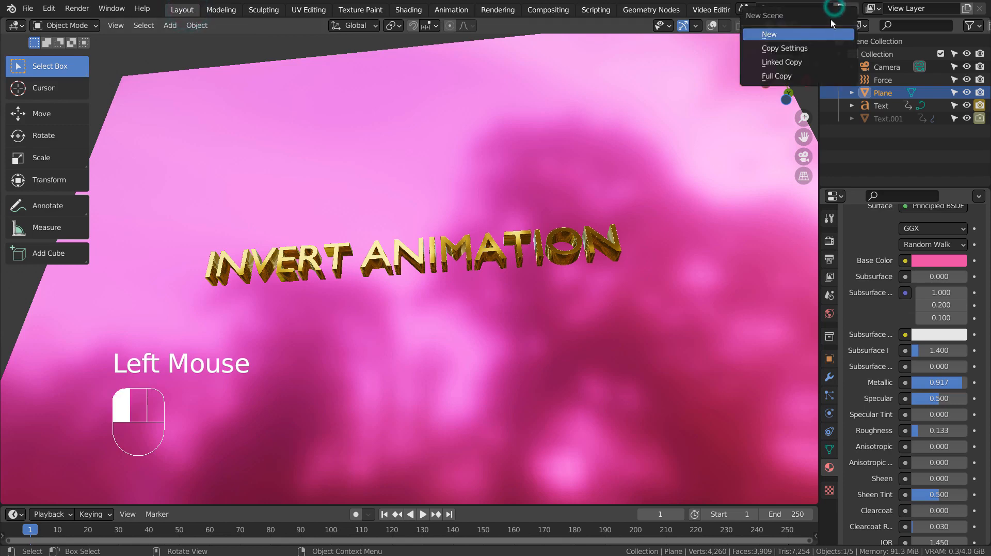
pyautogui.click(812, 40)
pyautogui.hotkey('ctrl', 'z')
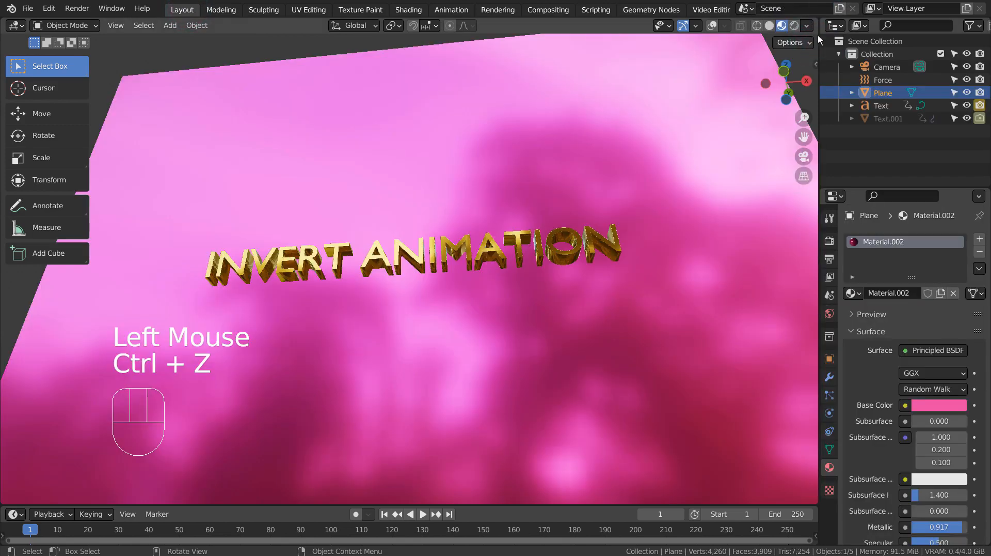
# Create a full copy of the current scene and go back to the Video Editing workspace
pyautogui.click(841, 9)
pyautogui.click(796, 77)
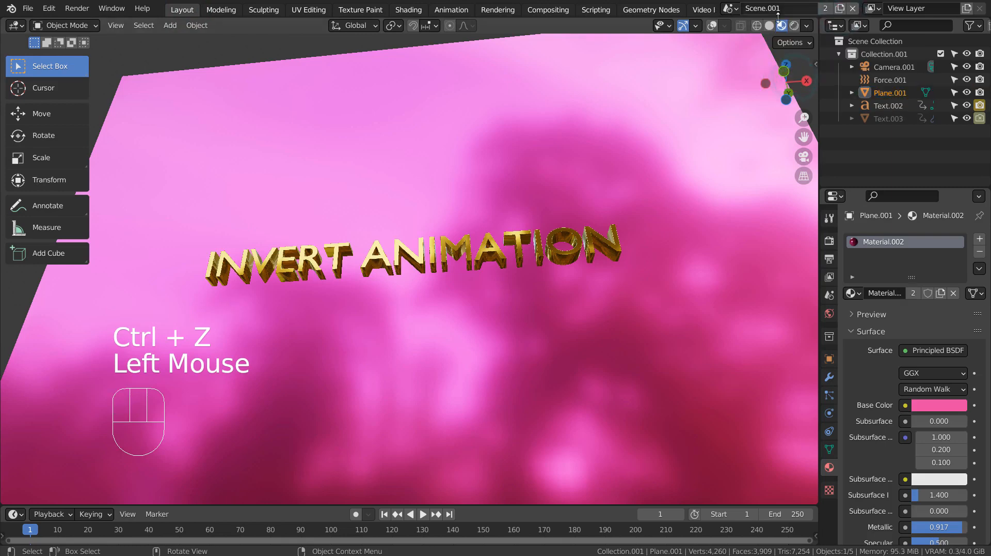
pyautogui.click(710, 10)
# Add the original scene as a strip in the sequencer, preview it, and rewind the playhead to frame 0
pyautogui.hotkey('shift', 'a')
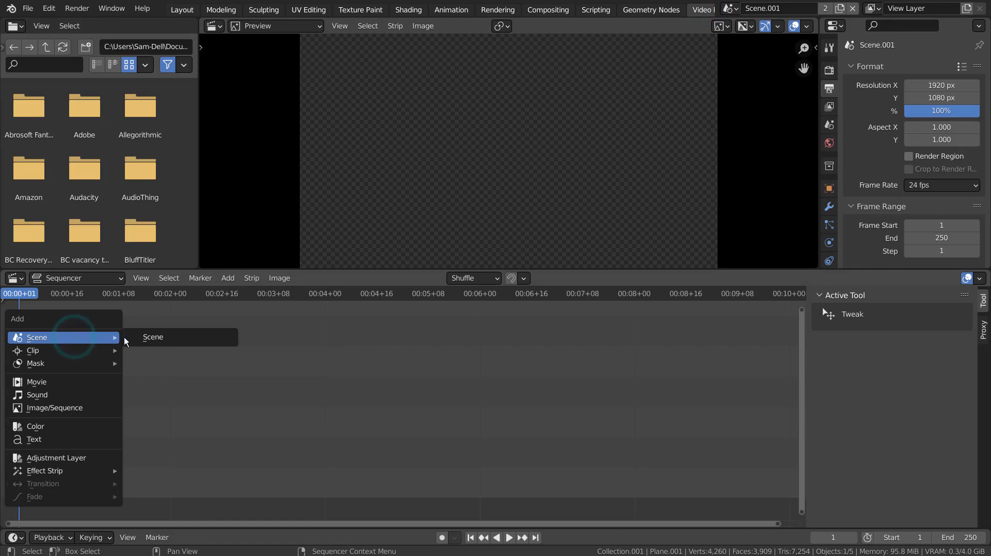
pyautogui.click(143, 337)
pyautogui.press('space')
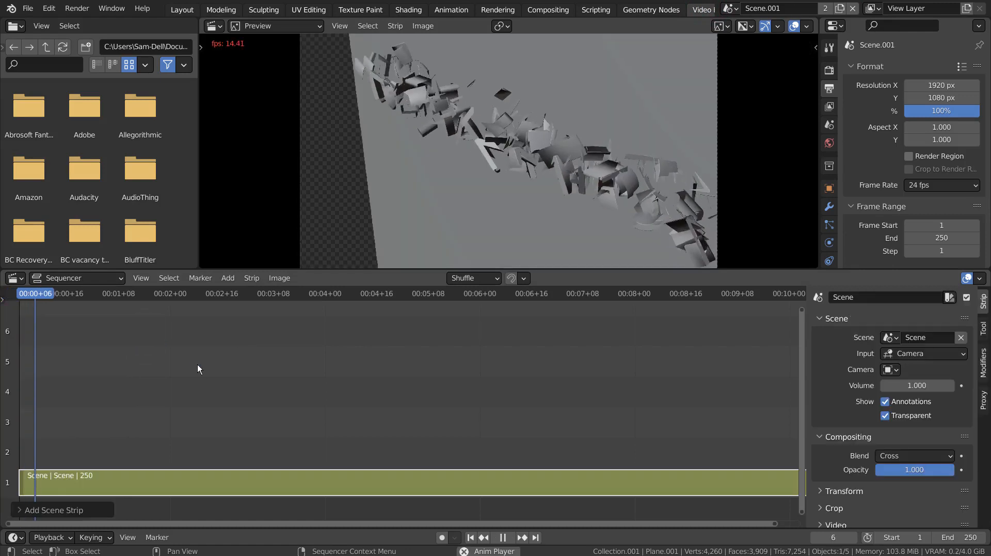
pyautogui.press('space')
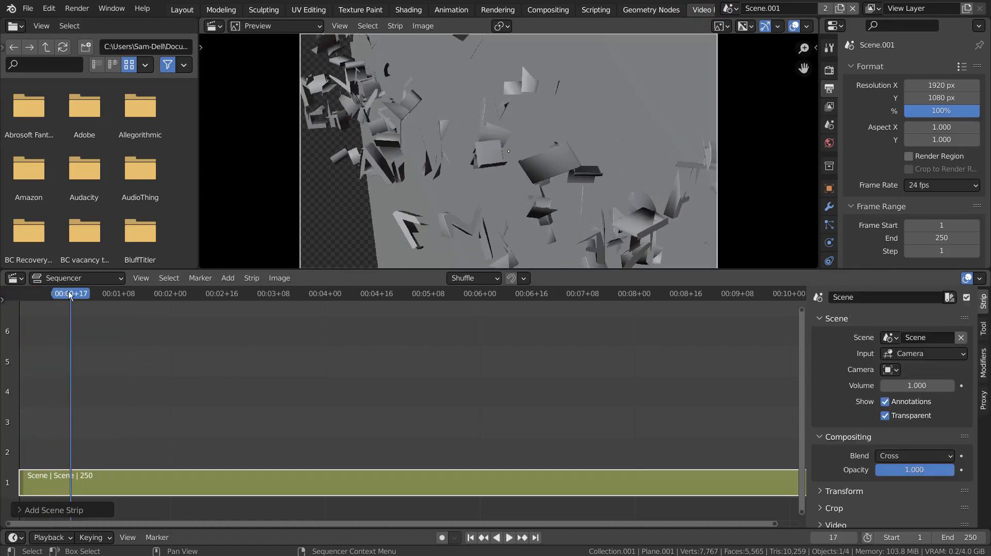
pyautogui.moveTo(69, 294); pyautogui.dragTo(11, 292)
# Enable Reverse Frames in the scene strip's video settings
pyautogui.scroll(-3, 900, 404)
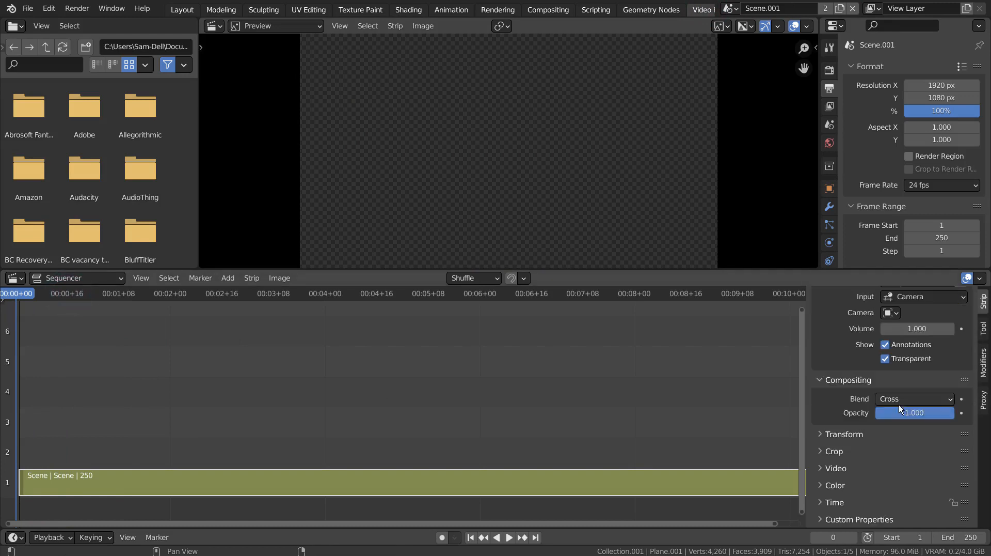
pyautogui.click(826, 471)
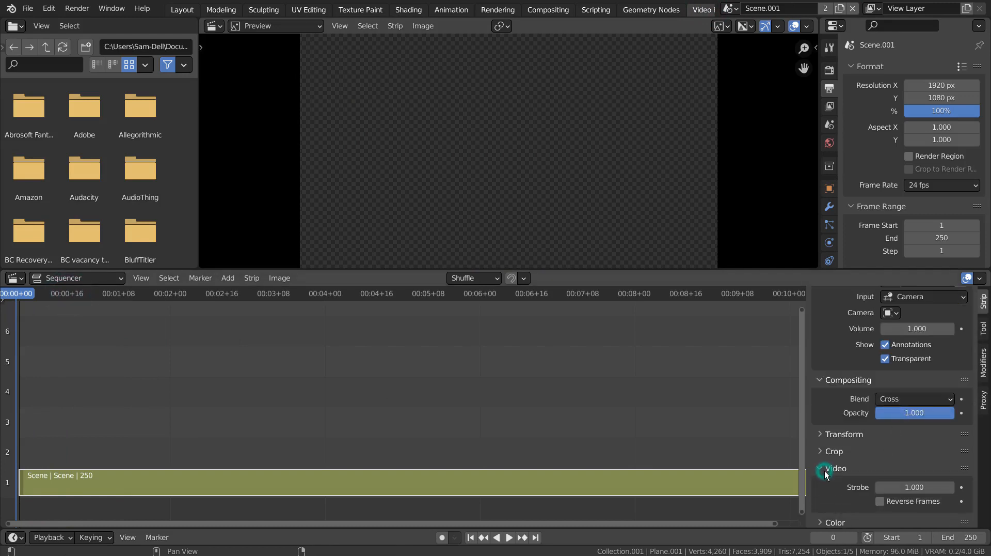
pyautogui.scroll(-2, 825, 470)
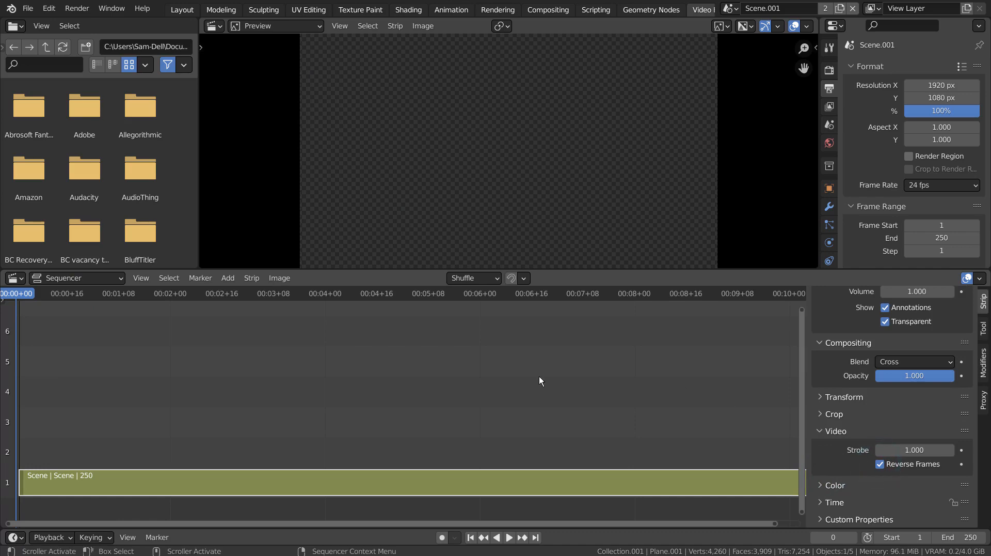
# Set the copied scene's end frame to 50 in the Layout workspace and return to Video Editing
pyautogui.click(191, 11)
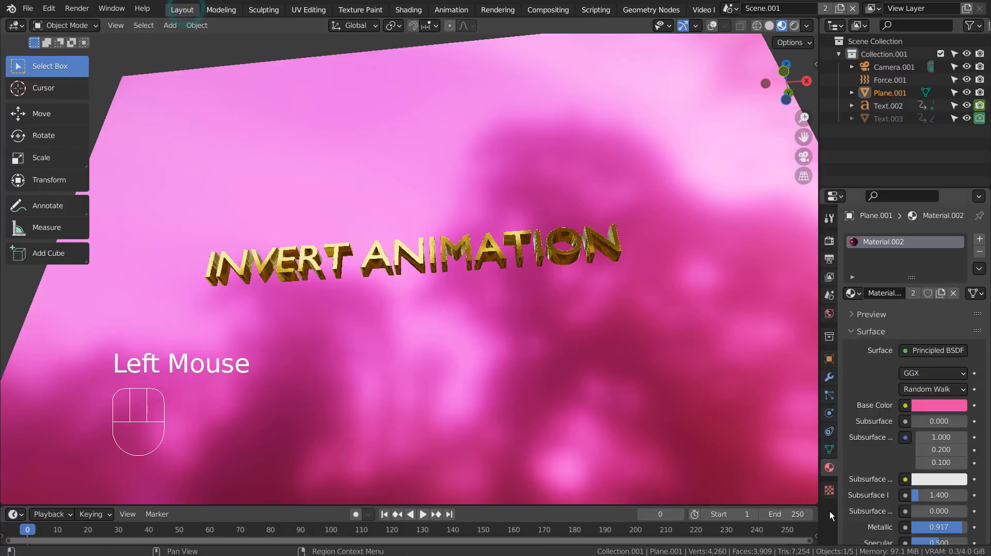
pyautogui.doubleClick(800, 514)
pyautogui.write('50')
pyautogui.press('Return')
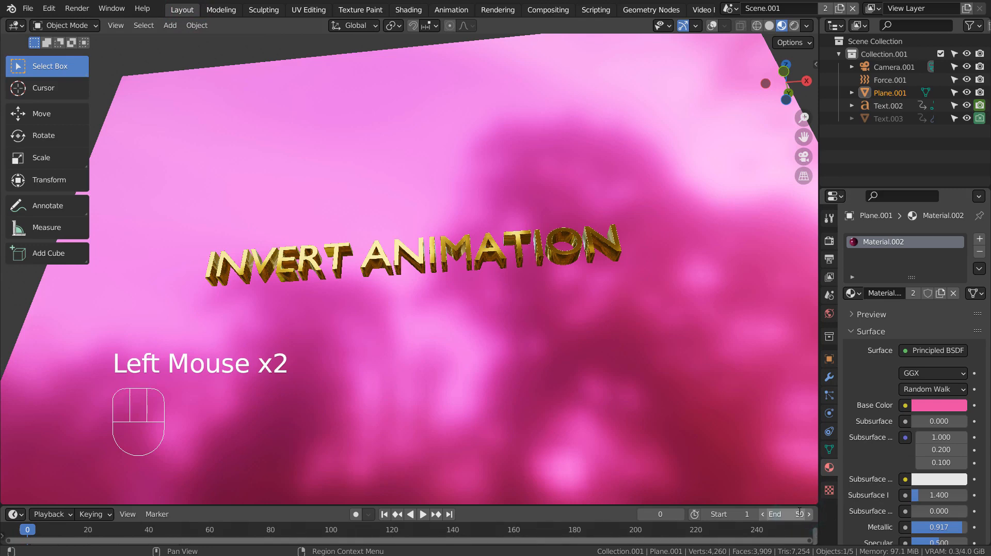
pyautogui.click(706, 10)
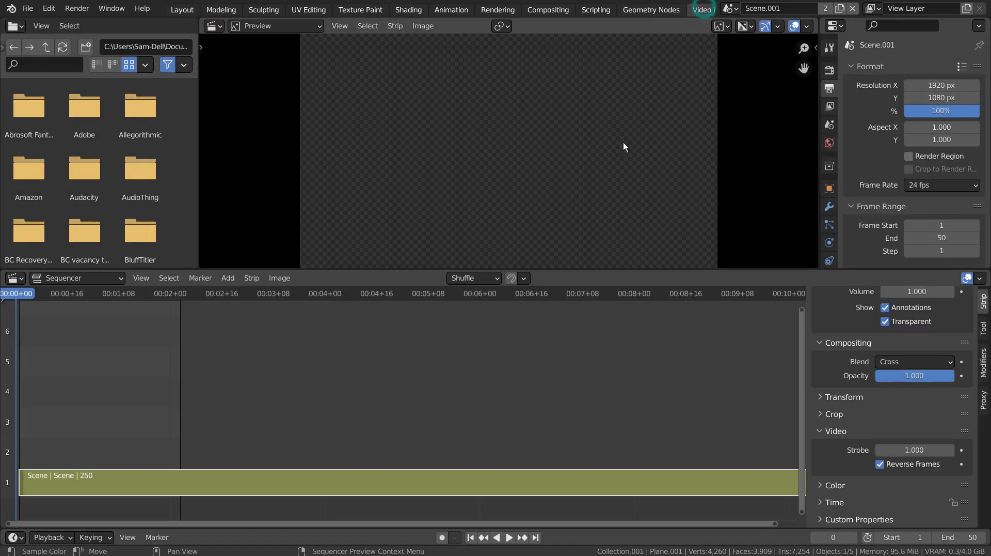
# Play the reversed scene strip briefly and delete it from the sequencer
pyautogui.press('space')
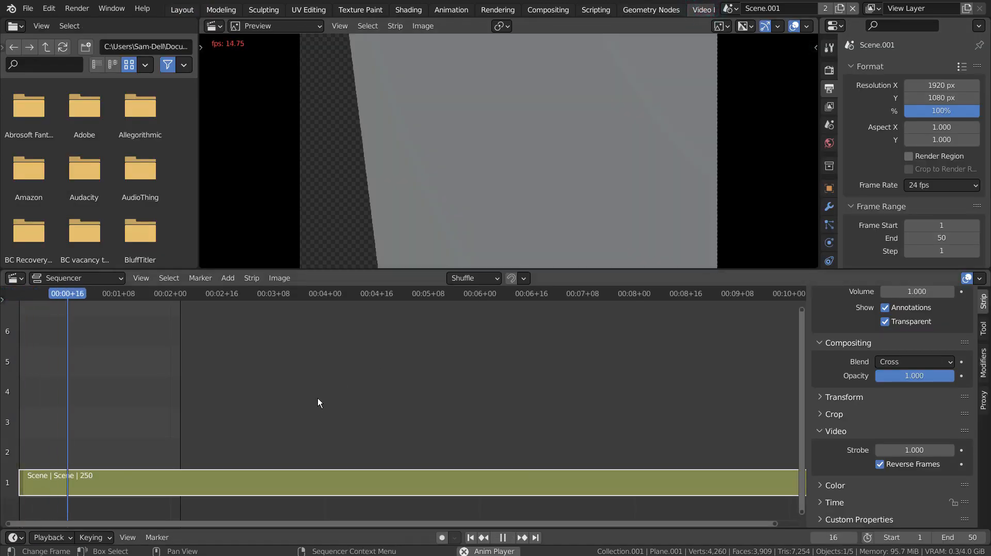
pyautogui.press('space')
pyautogui.press('Delete')
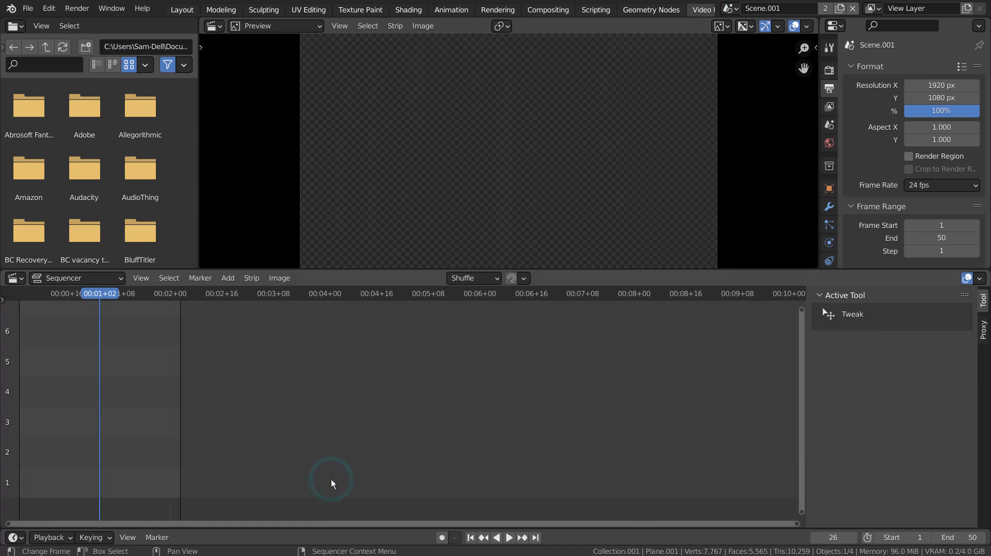
# Add the original scene as a strip again, slide it to start at frame 1, and play it from the start
pyautogui.hotkey('shift', 'a')
pyautogui.moveTo(208, 386)
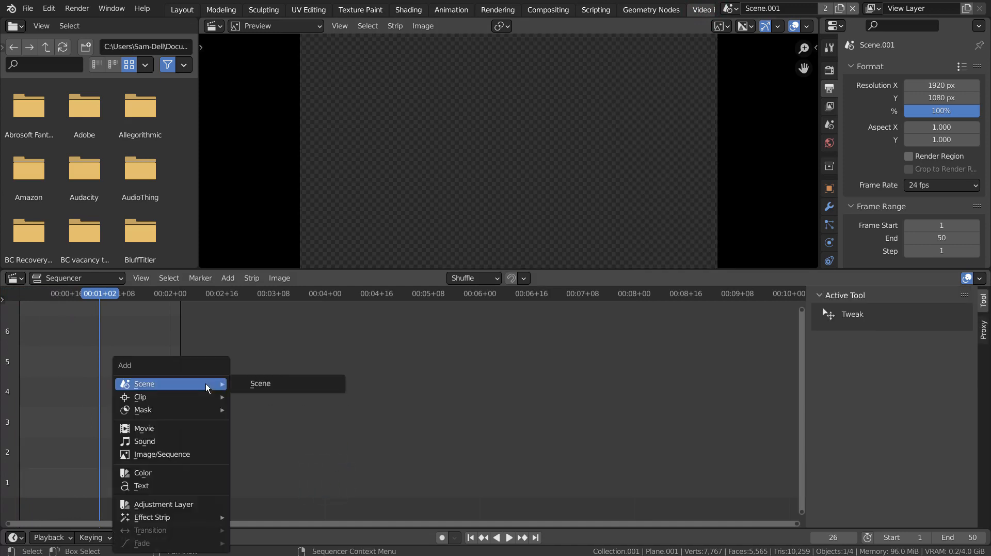
pyautogui.click(245, 383)
pyautogui.moveTo(301, 482); pyautogui.dragTo(130, 488)
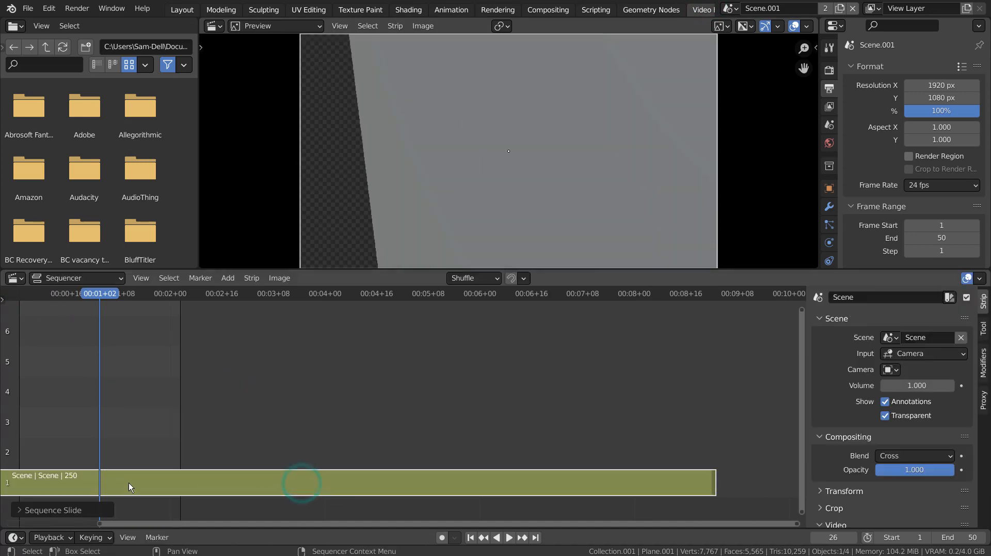
pyautogui.moveTo(323, 487); pyautogui.dragTo(431, 484)
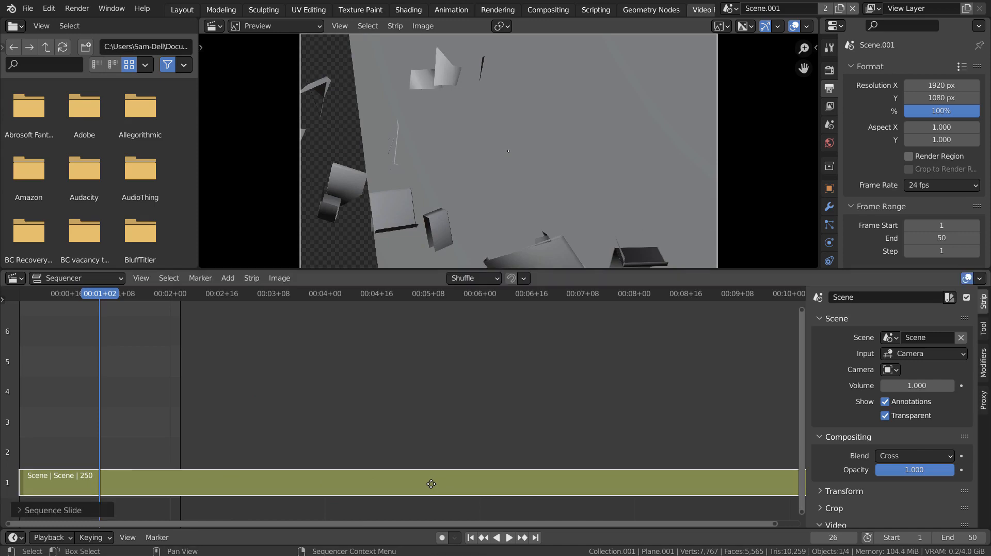
pyautogui.click(471, 540)
pyautogui.press('space')
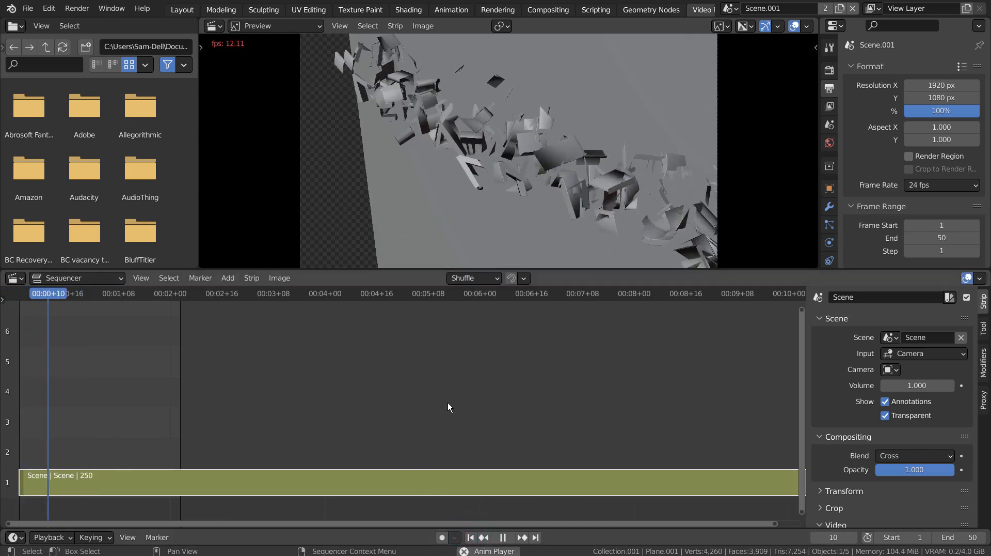
# Enable Reverse Frames for the scene strip and play the sequence from the first frame
pyautogui.press('space')
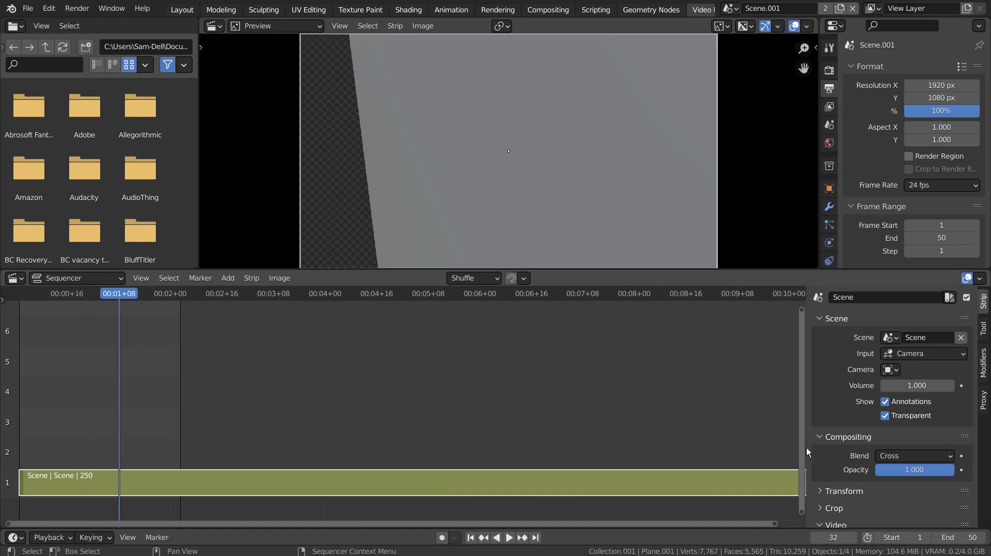
pyautogui.scroll(-5, 852, 479)
pyautogui.click(879, 464)
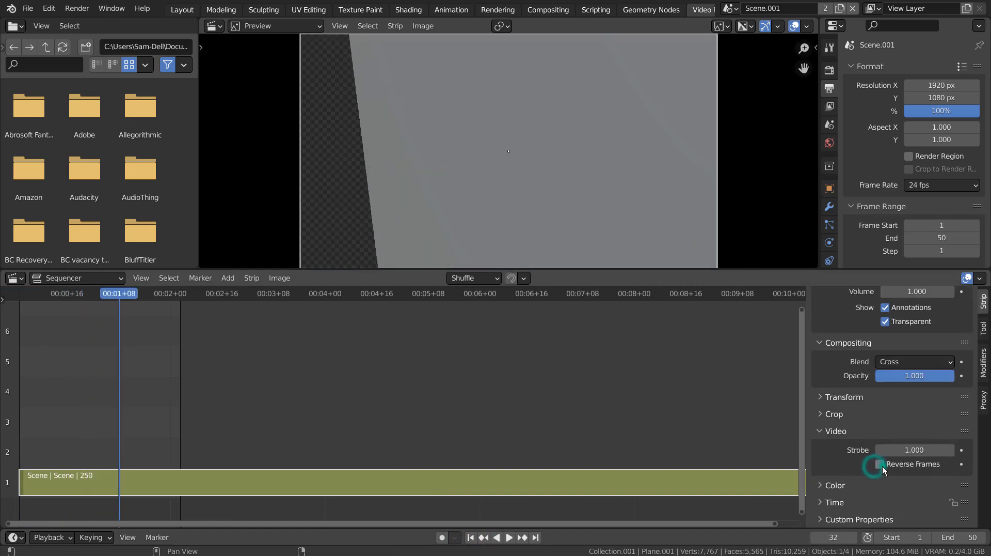
pyautogui.click(472, 538)
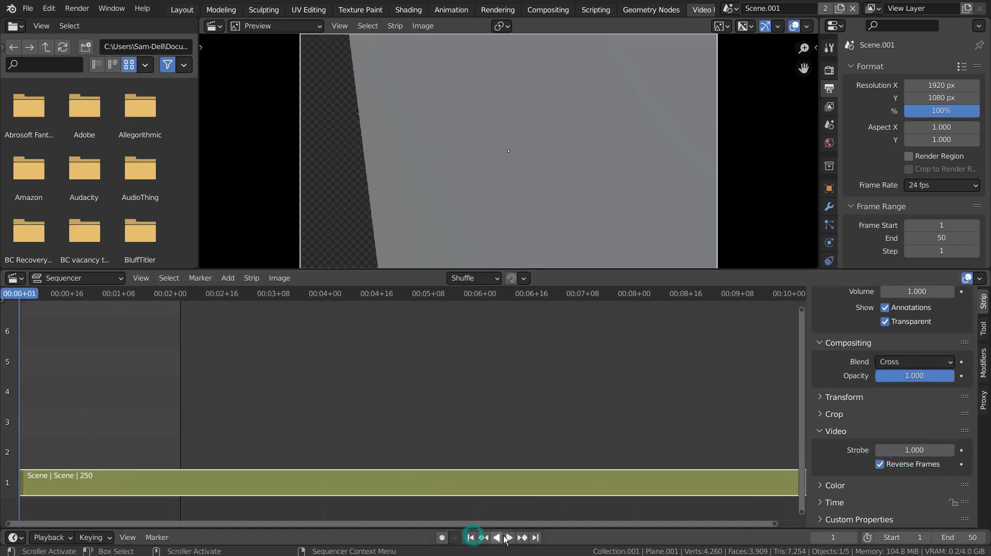
pyautogui.click(509, 537)
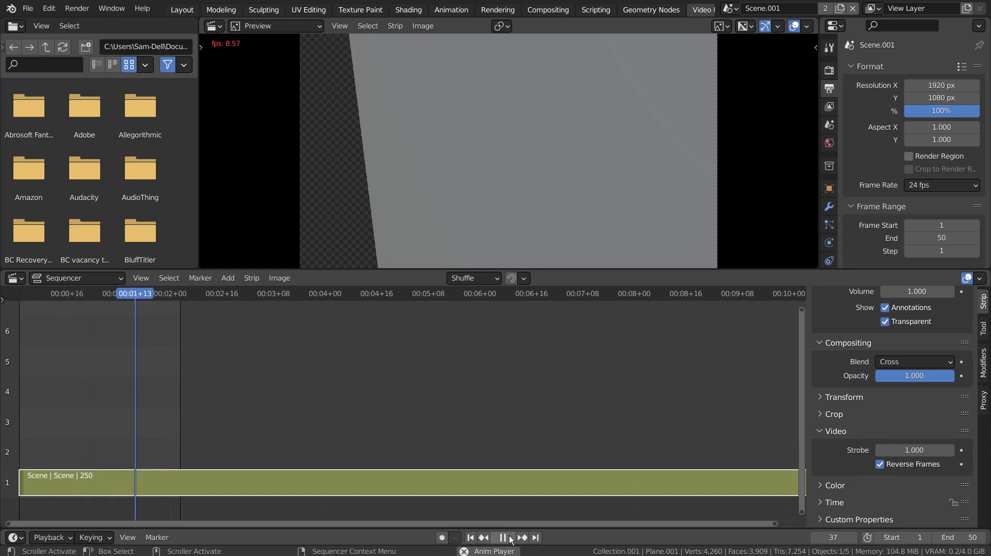
pyautogui.click(510, 537)
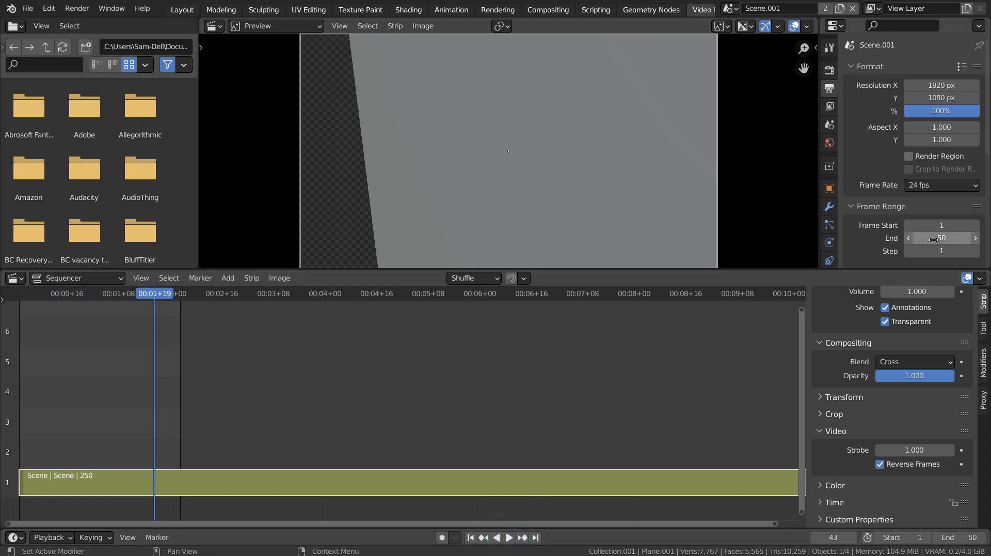
# Split the scene strip at frame 216
pyautogui.moveTo(175, 292); pyautogui.dragTo(714, 296)
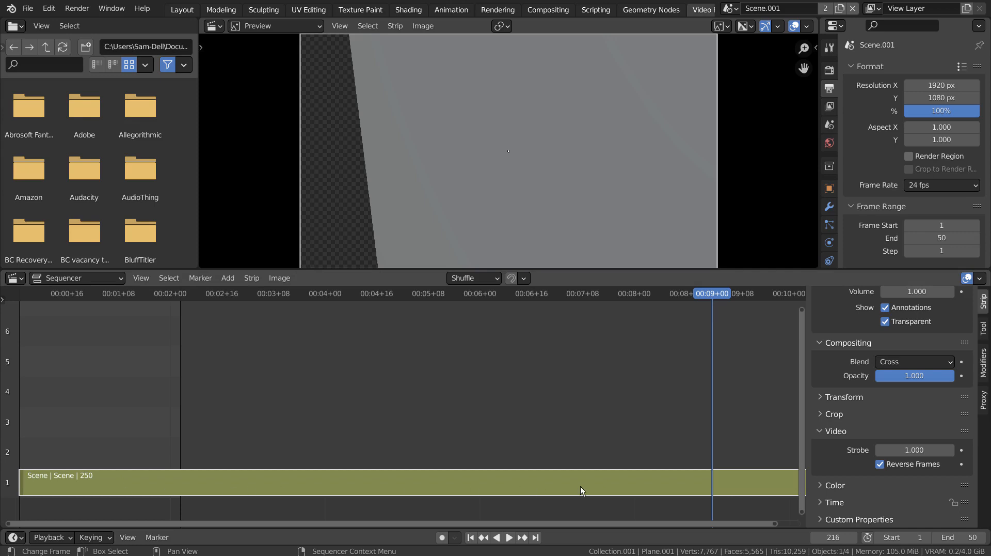
pyautogui.click(247, 273)
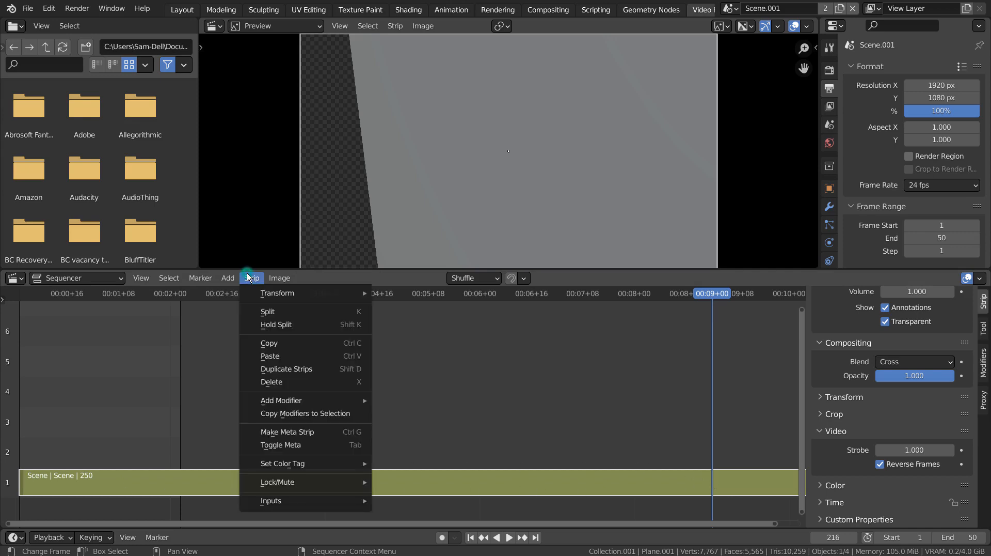
pyautogui.click(265, 317)
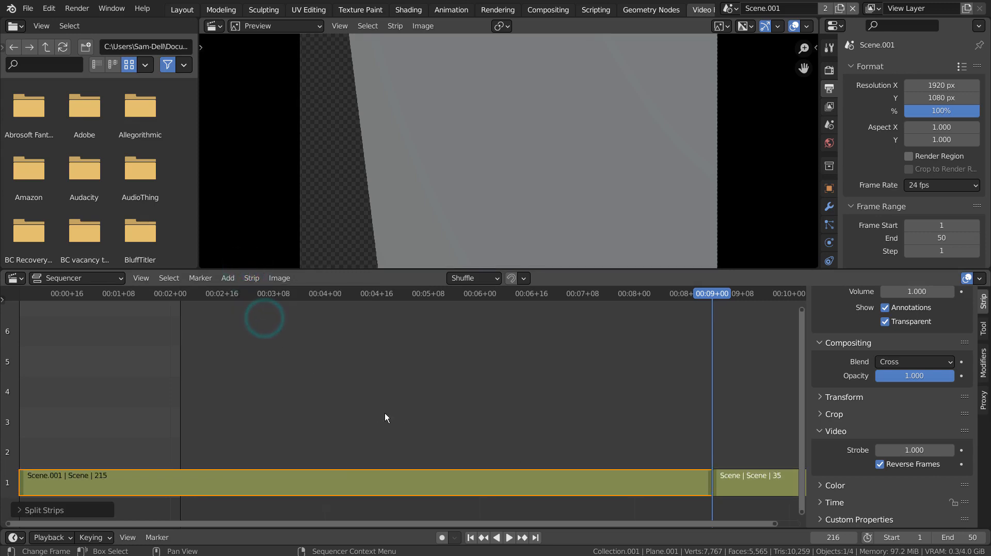
# Delete the long first piece of the split strip, slide the remaining piece to start at frame 1, and play it
pyautogui.click(393, 472)
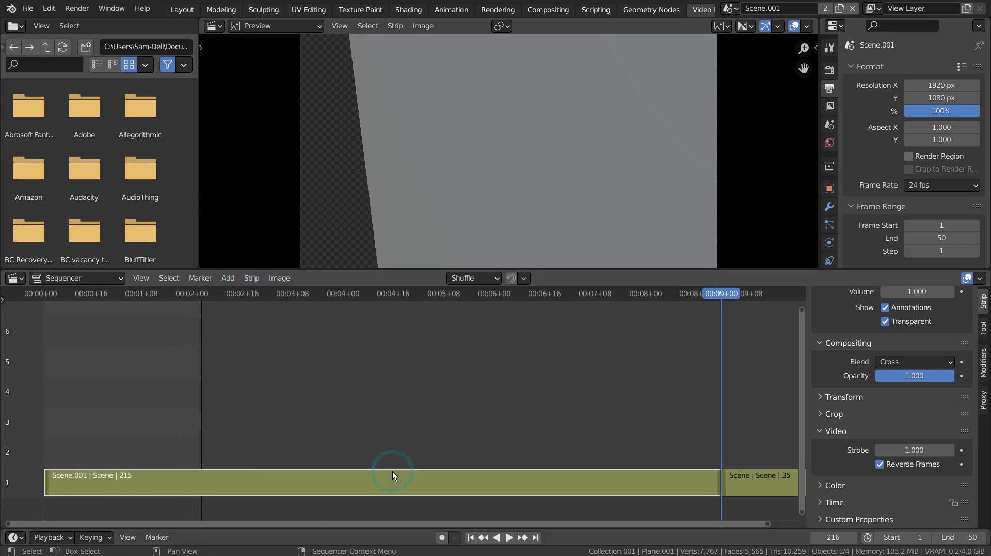
pyautogui.press('Delete')
pyautogui.moveTo(769, 480); pyautogui.dragTo(110, 494)
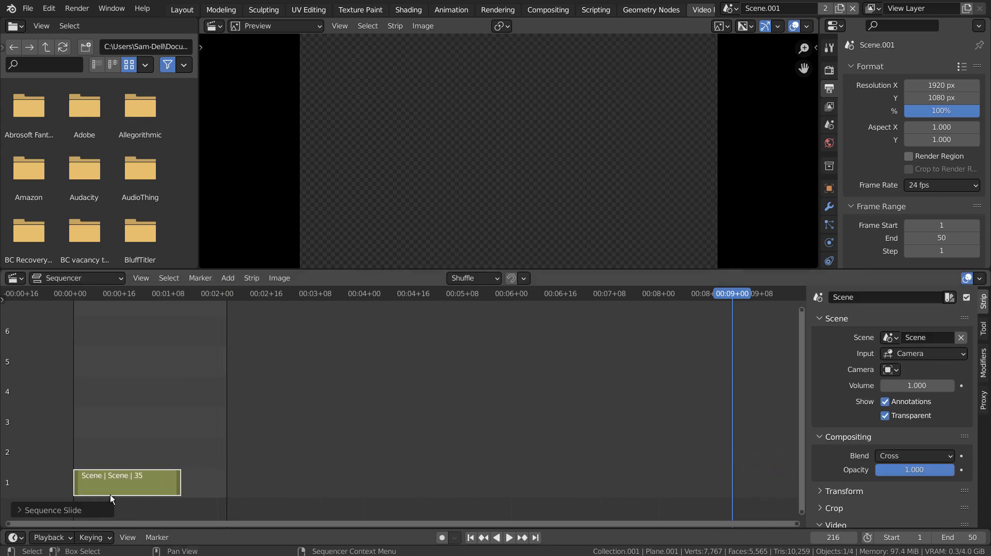
pyautogui.moveTo(114, 286); pyautogui.dragTo(71, 294)
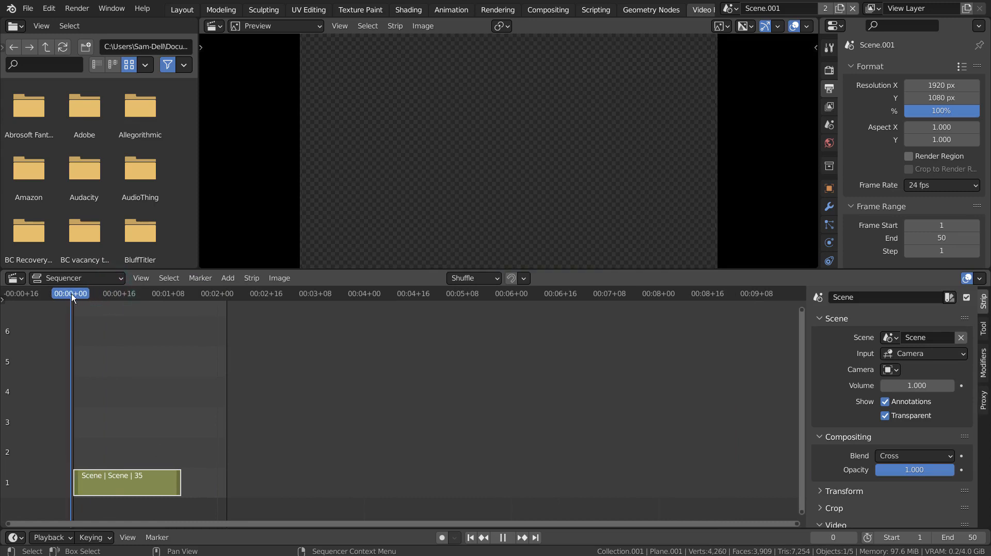
pyautogui.press('space')
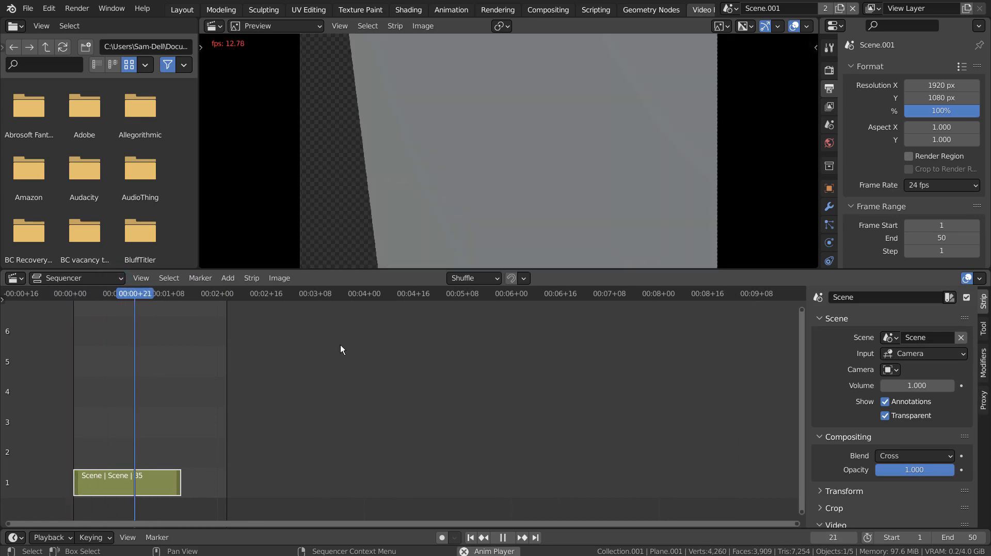
# Undo the slide and deletion to restore both pieces of the split strip
pyautogui.hotkey('ctrl', 'z')
pyautogui.hotkey('ctrl', 'z')
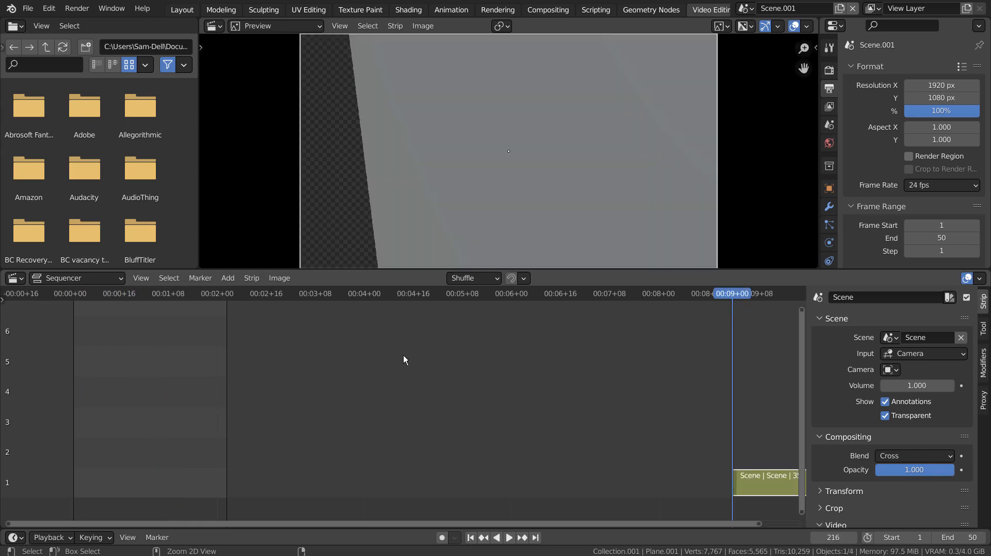
pyautogui.hotkey('ctrl', 'z')
pyautogui.hotkey('ctrl', 'shift', 'z')
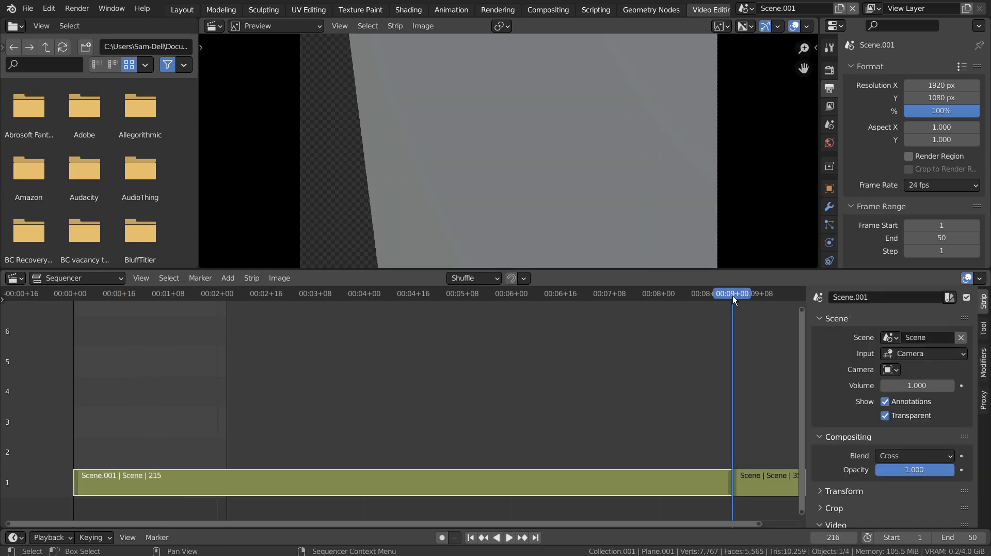
pyautogui.moveTo(733, 293); pyautogui.dragTo(663, 292)
pyautogui.hotkey('ctrl', 'z')
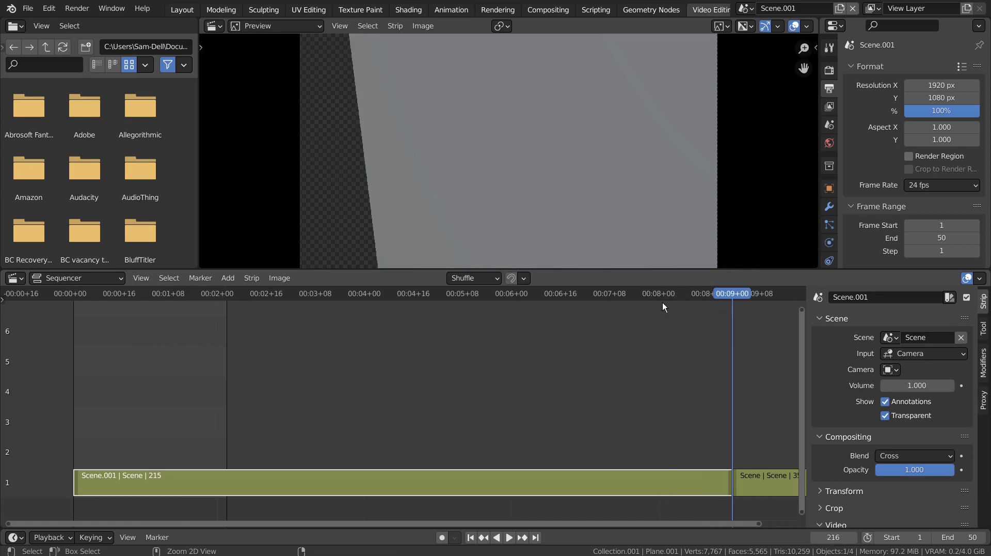
# Split the long first strip piece again at frame 182
pyautogui.click(729, 289)
pyautogui.moveTo(726, 291); pyautogui.dragTo(628, 317)
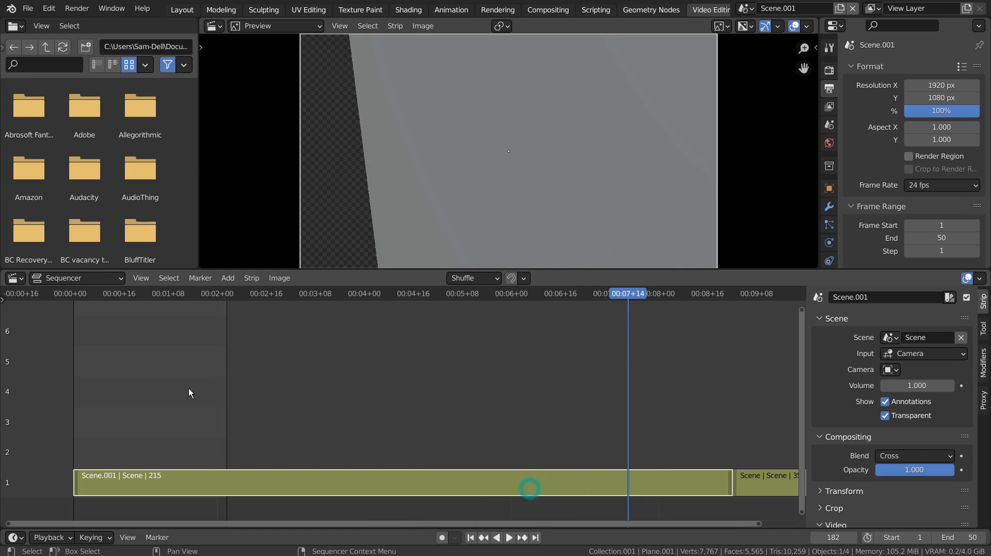
pyautogui.click(251, 278)
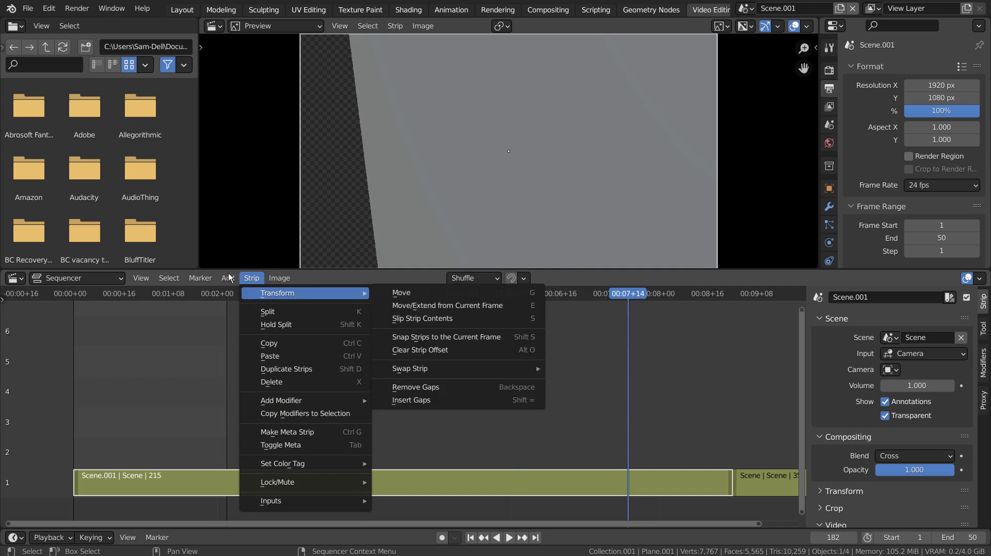
pyautogui.moveTo(230, 278)
pyautogui.click(255, 312)
# Delete the first and last strip pieces and slide the middle piece to start at frame 1
pyautogui.click(560, 479)
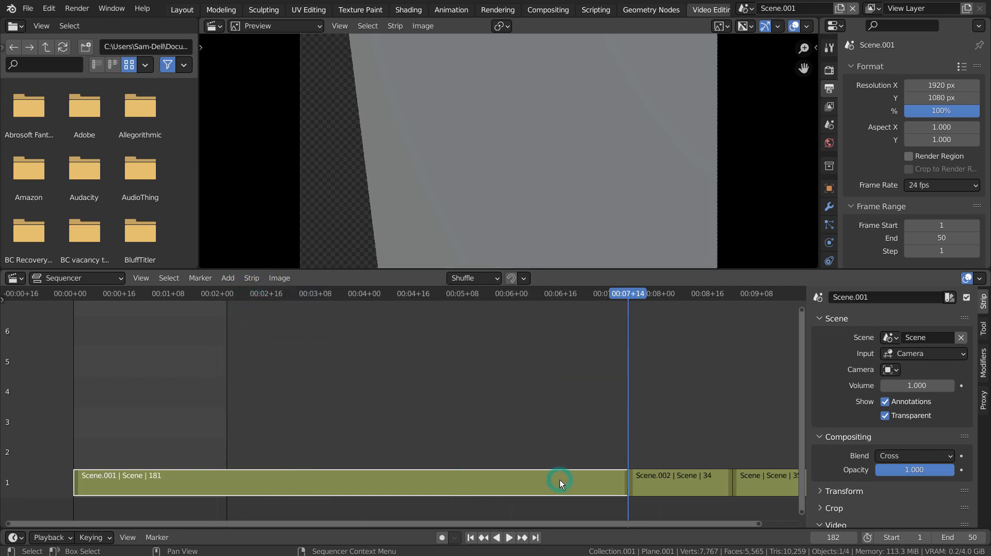
pyautogui.press('x')
pyautogui.click(752, 485)
pyautogui.press('x')
pyautogui.moveTo(687, 486); pyautogui.dragTo(127, 486)
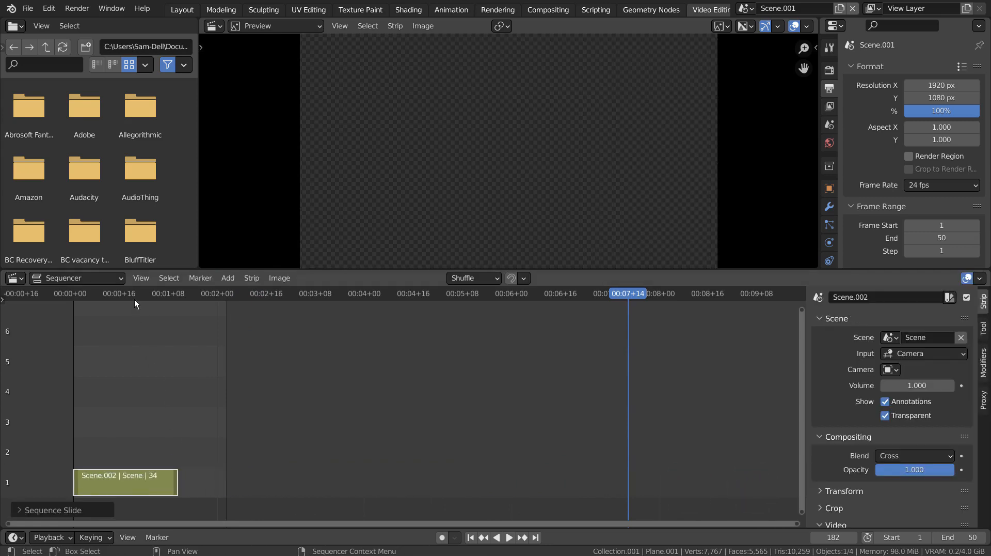
# Play the trimmed strip from its start and replay its second half to check the reversed explosion
pyautogui.moveTo(135, 292); pyautogui.dragTo(54, 295)
pyautogui.press('space')
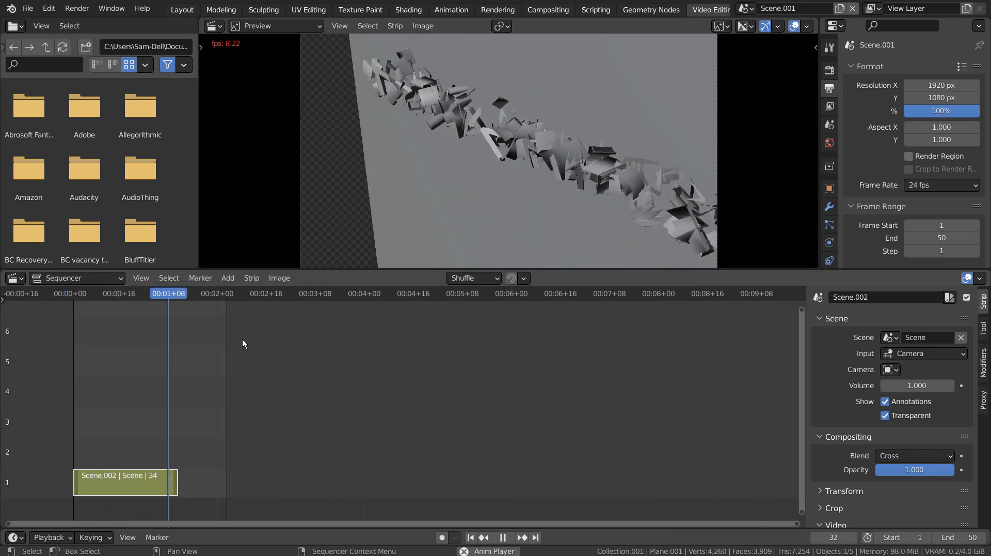
pyautogui.press('space')
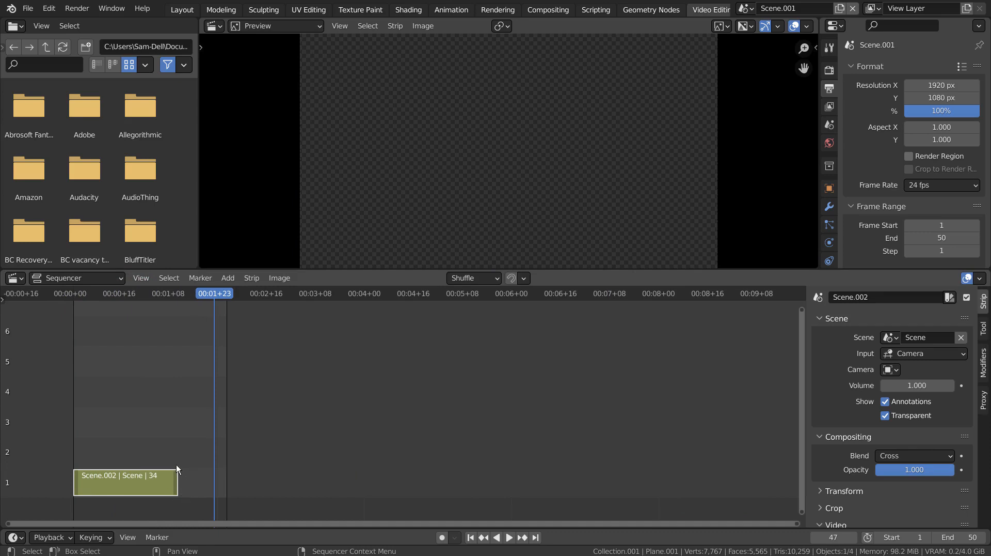
pyautogui.click(136, 293)
pyautogui.press('space')
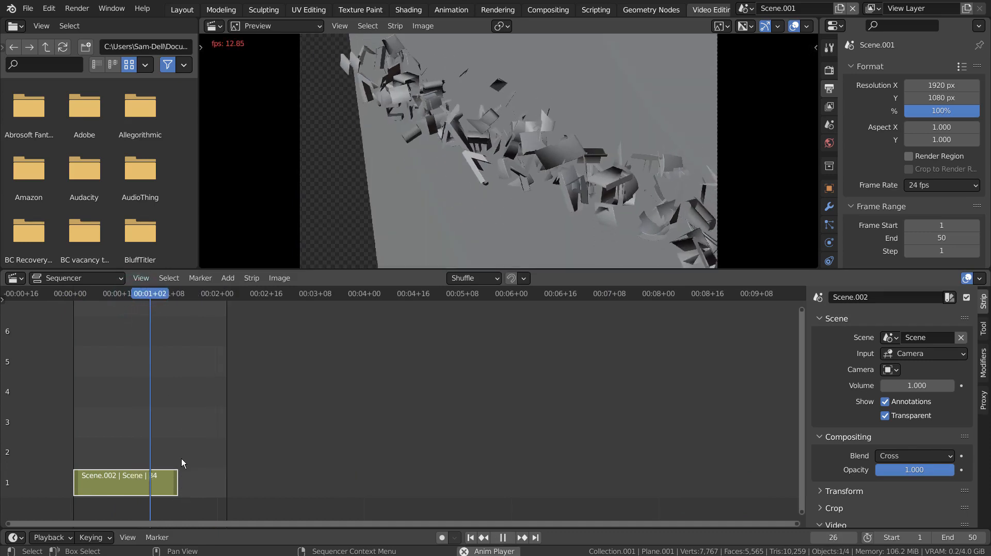
pyautogui.press('space')
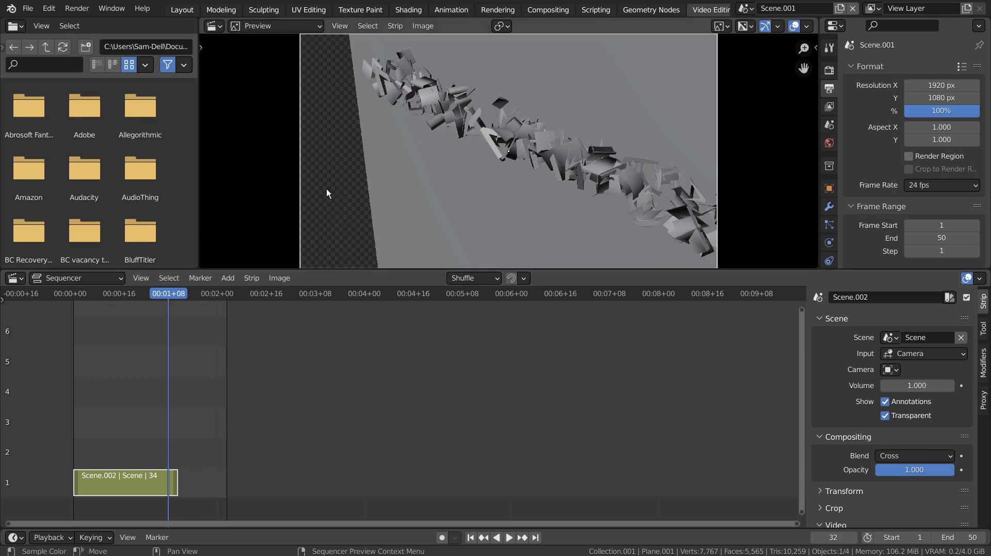
# Return to the Layout workspace at frame 1 and delete the copied scene Scene.001
pyautogui.click(77, 8)
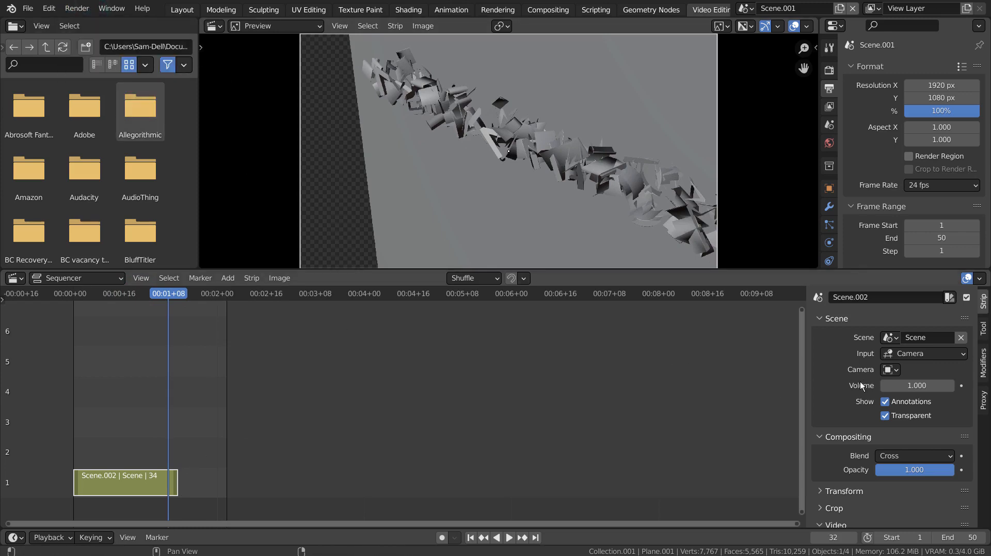
pyautogui.click(172, 10)
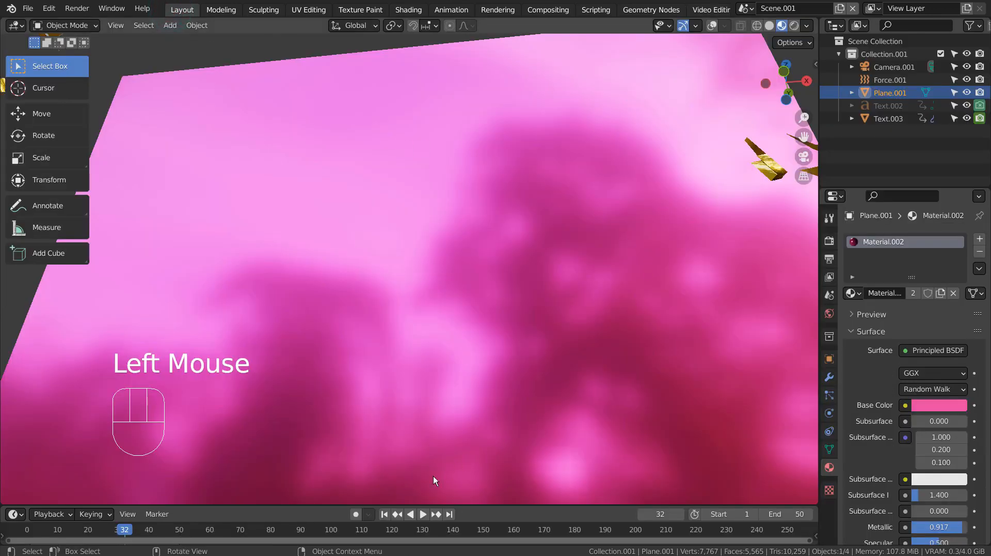
pyautogui.click(385, 514)
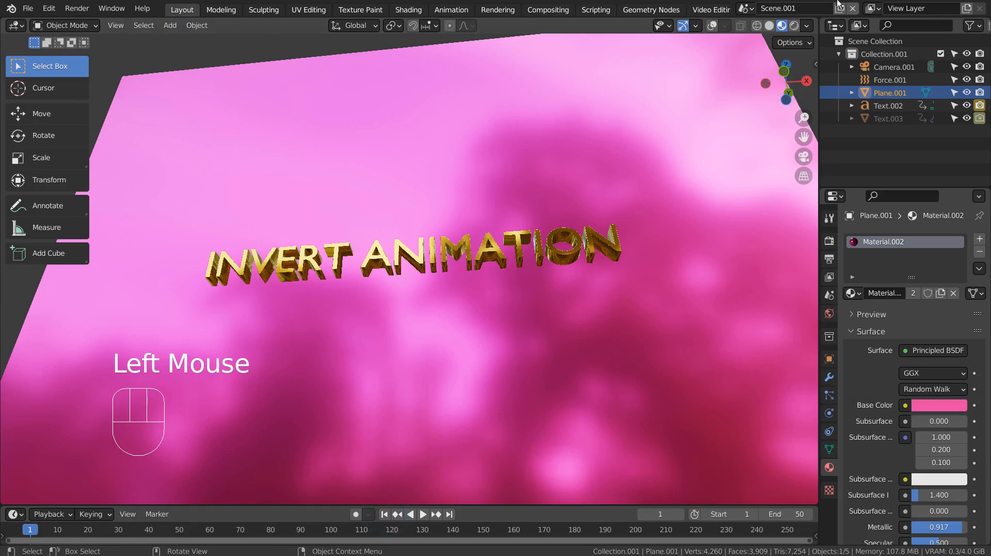
pyautogui.click(852, 10)
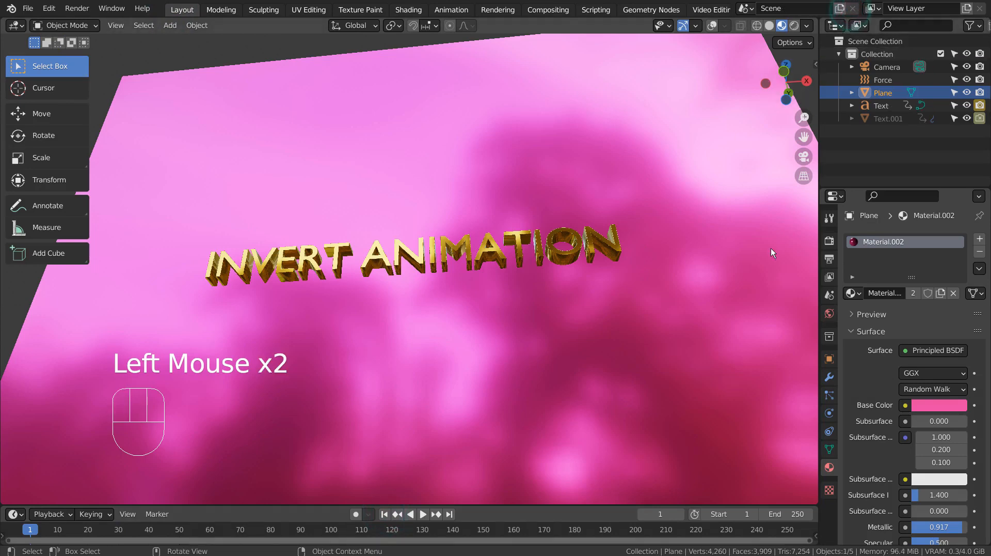
# Play the original scene's text explosion briefly and return to the first frame
pyautogui.press('space')
pyautogui.press('space')
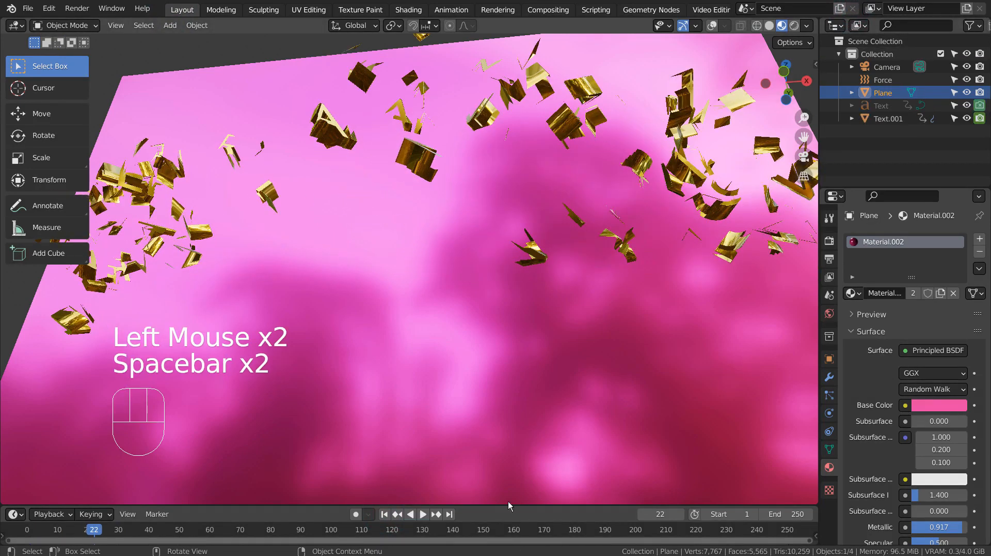
pyautogui.click(385, 513)
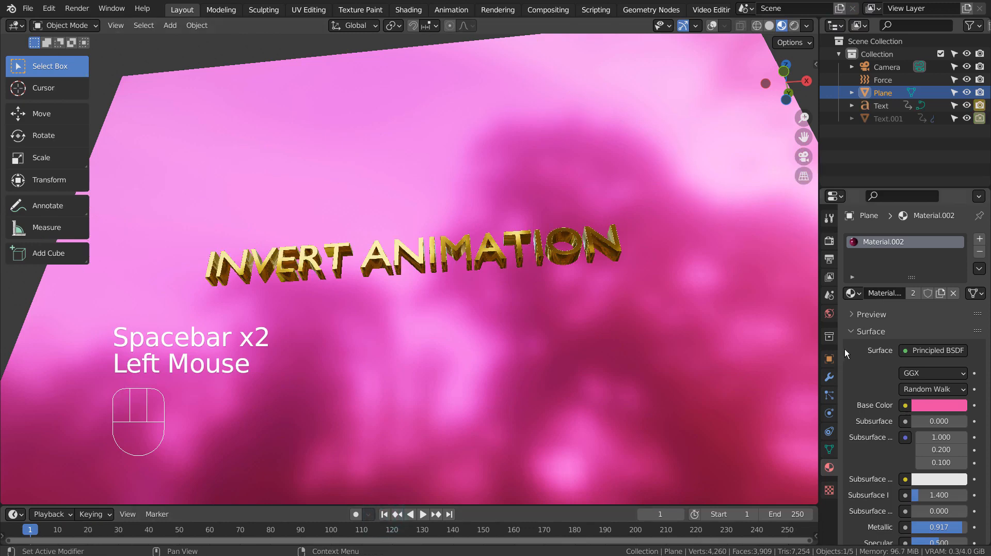
# Show the scene's output properties and set the animation's end frame to 50
pyautogui.click(830, 259)
pyautogui.scroll(-6, 846, 312)
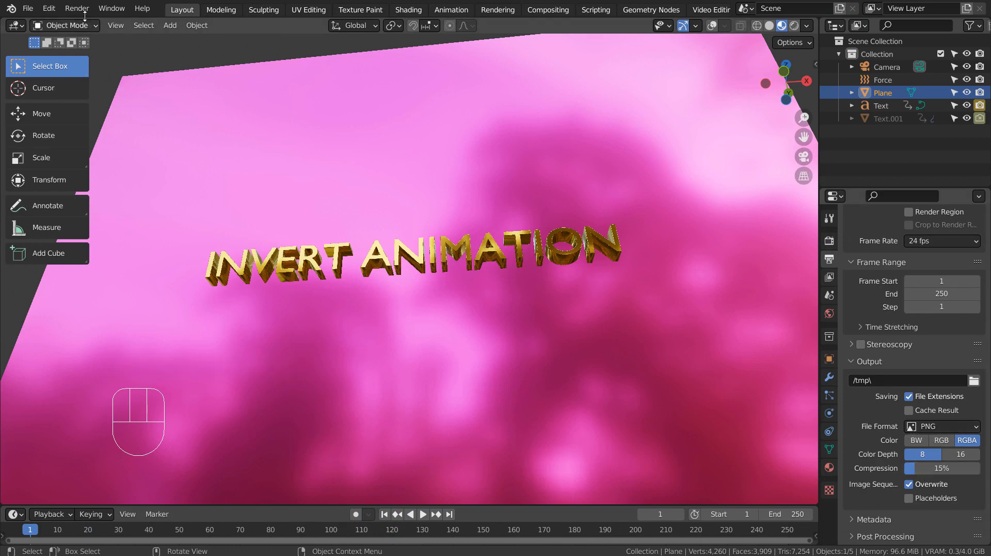
pyautogui.doubleClick(788, 514)
pyautogui.write('50')
pyautogui.press('Return')
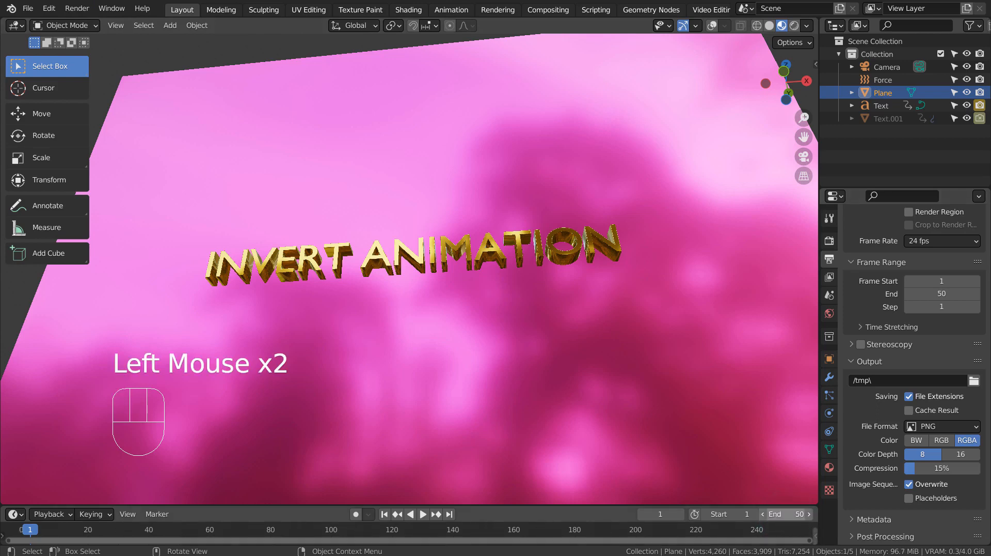
# Play the shortened animation, return to frame 1, and align the active camera to the current view
pyautogui.click(427, 515)
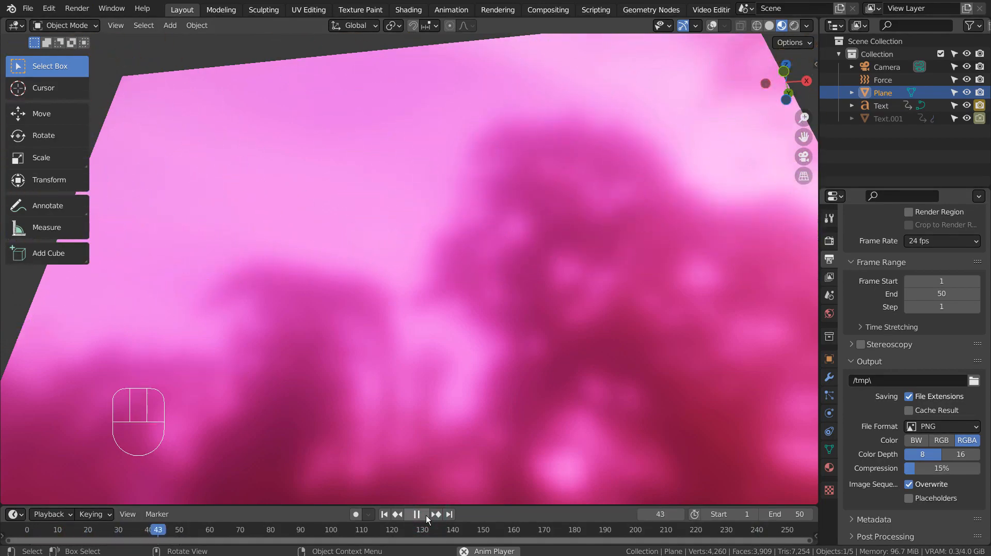
pyautogui.click(426, 516)
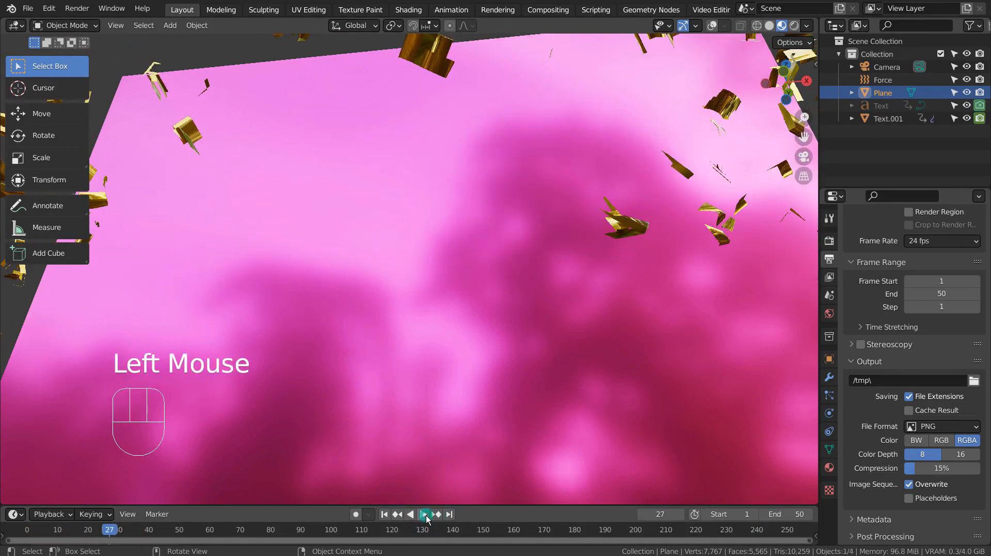
pyautogui.click(398, 513)
pyautogui.click(385, 514)
pyautogui.press('ctrl+alt+KP_0')
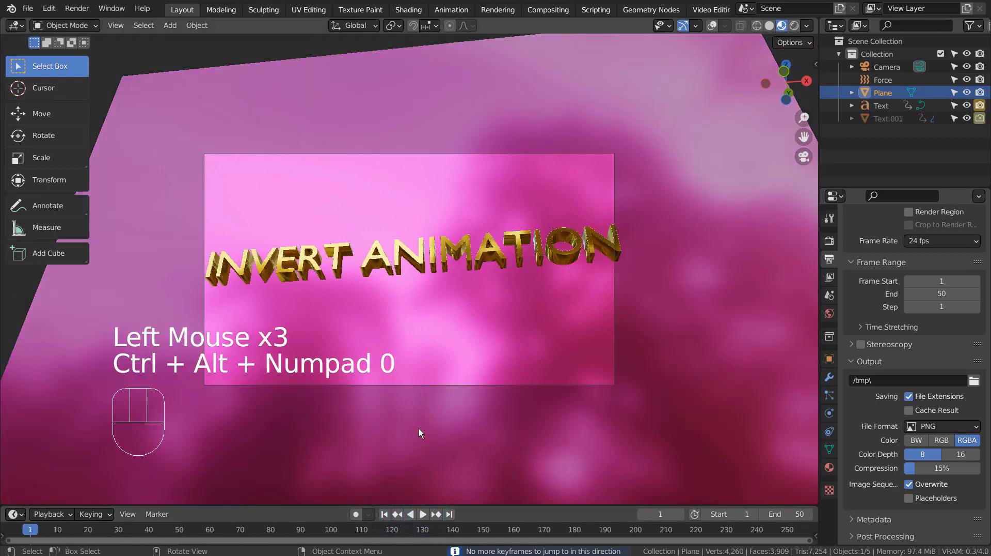
# Set the scene's output resolution to 800 px by 800 px
pyautogui.click(829, 240)
pyautogui.click(829, 258)
pyautogui.scroll(4, 888, 269)
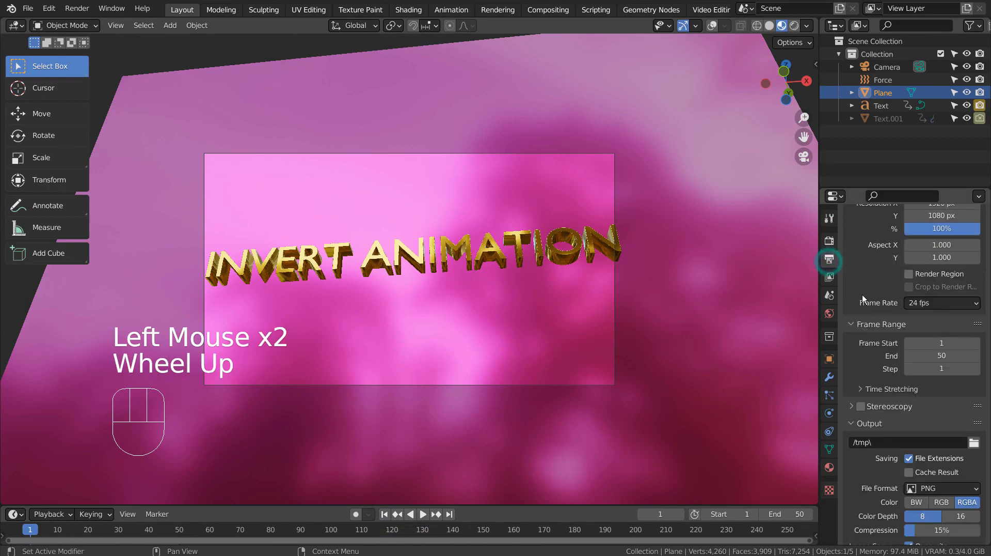
pyautogui.click(942, 255)
pyautogui.write('800')
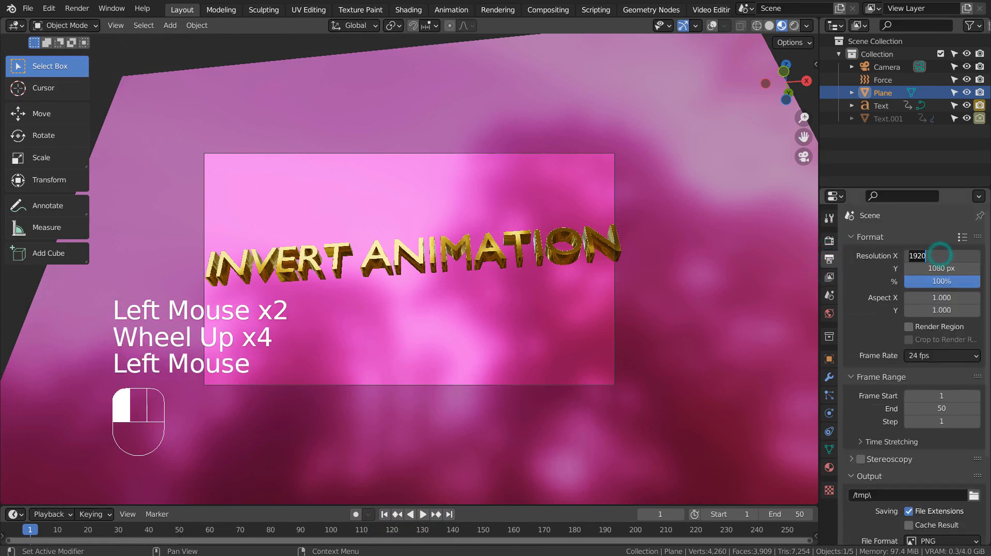
pyautogui.press('Tab')
pyautogui.write('800')
pyautogui.press('Return')
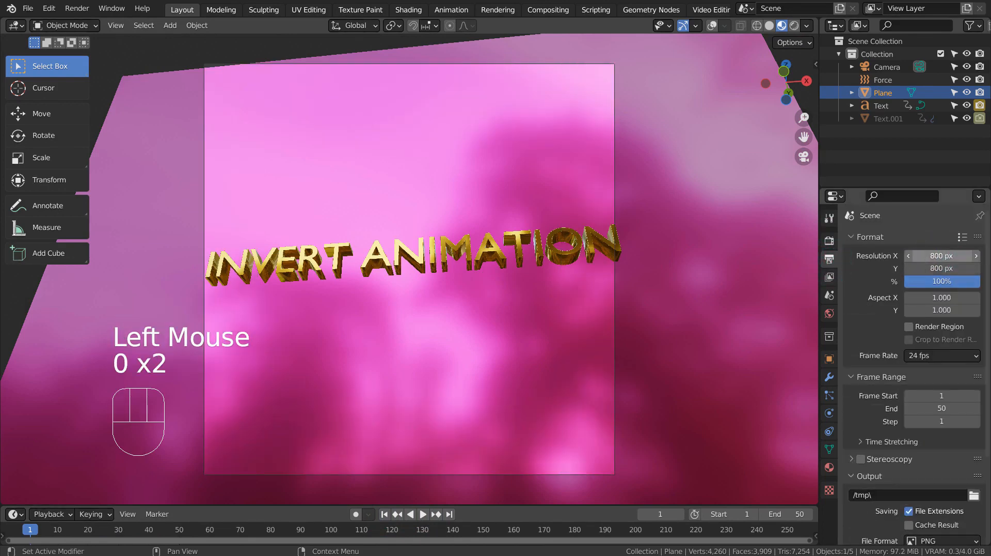
# Walk the camera backwards until the whole INVERT ANIMATION text fits inside the square frame
pyautogui.hotkey('shift', '`')
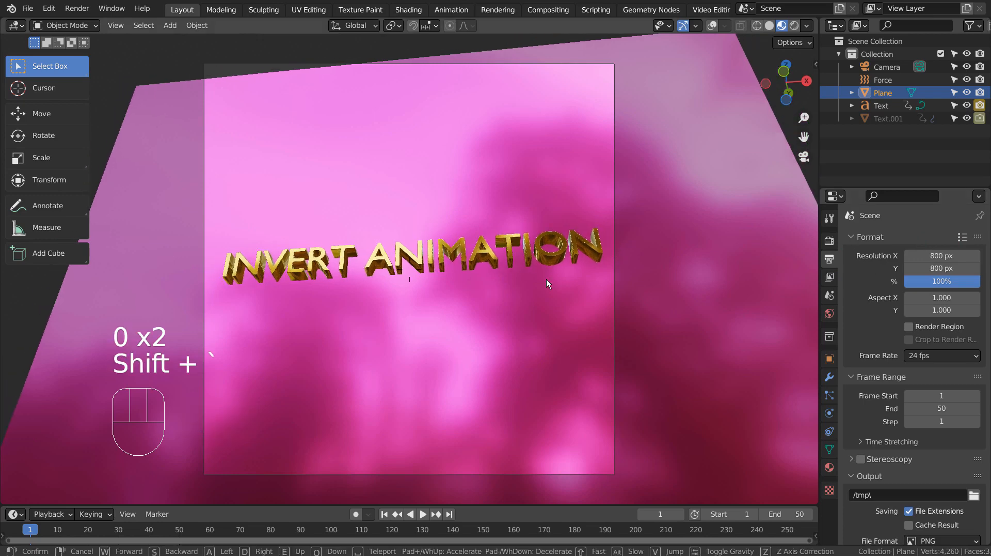
pyautogui.press('s')
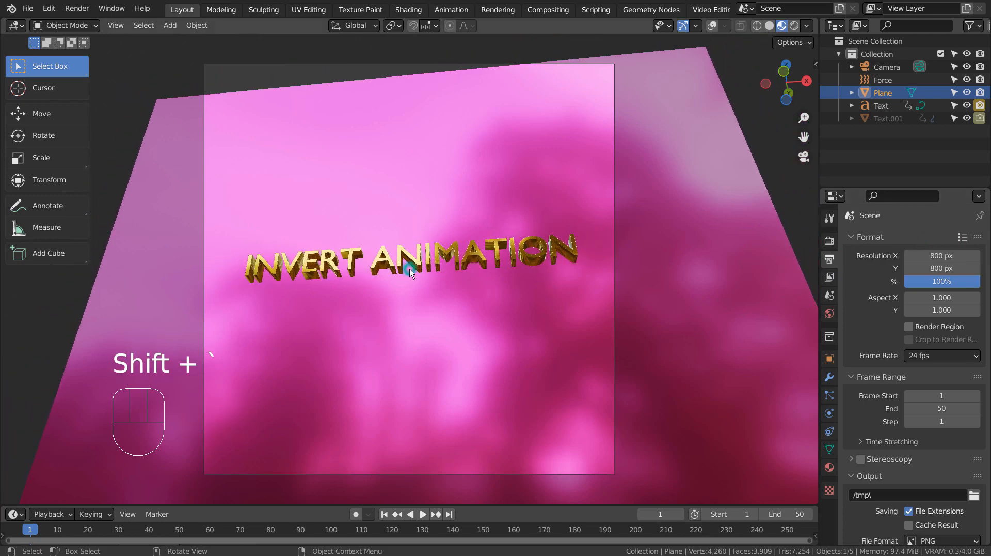
pyautogui.click(410, 269)
# Scale the backdrop plane up by about 1.588 to fill the camera view, and bring up the render commands
pyautogui.press('s')
pyautogui.click(65, 191)
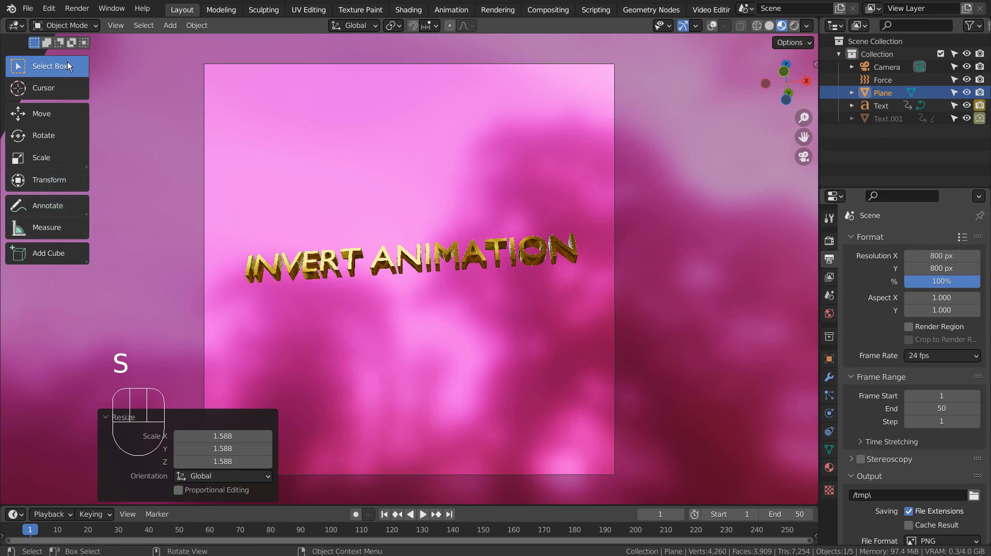
pyautogui.click(72, 9)
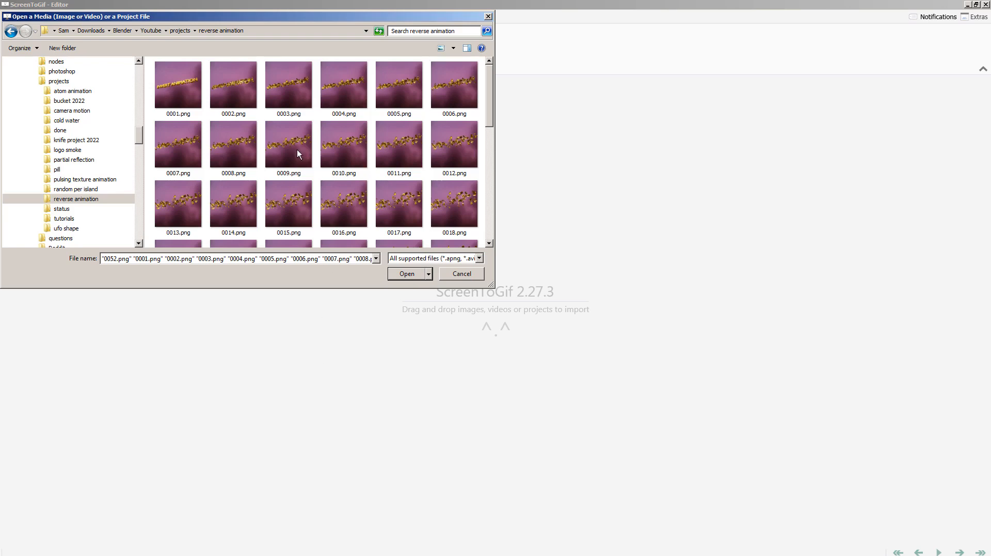
# In ScreenToGif, load the rendered images 0001.png to 0052.png from the reverse animation folder and preview the sequence
pyautogui.click(185, 107)
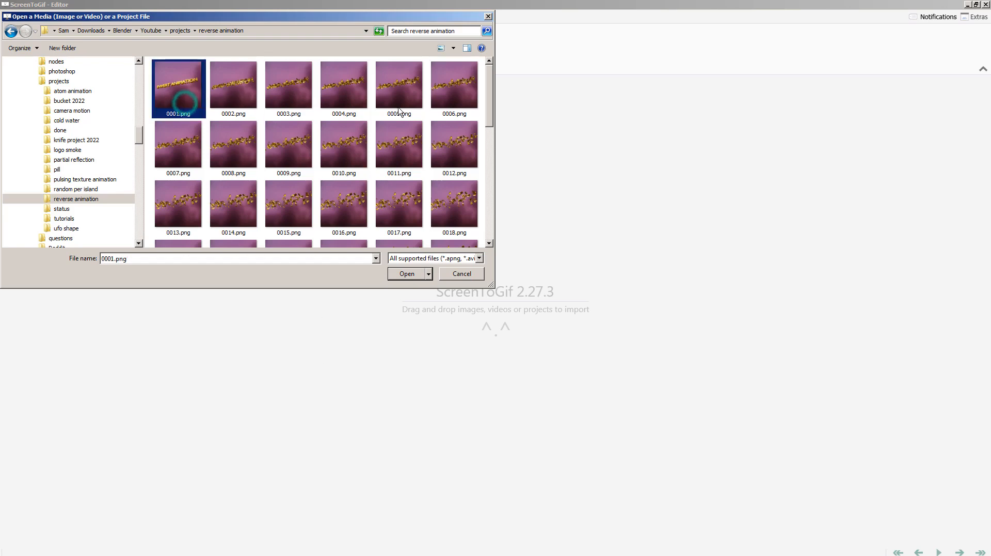
pyautogui.moveTo(485, 100); pyautogui.dragTo(491, 239)
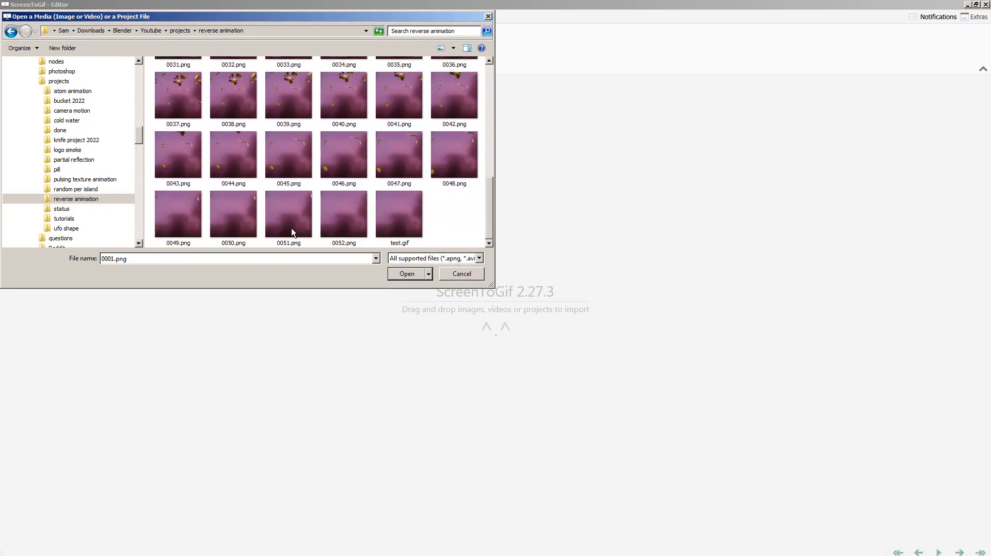
pyautogui.keyDown('shift'); pyautogui.click(326, 229); pyautogui.keyUp('shift')
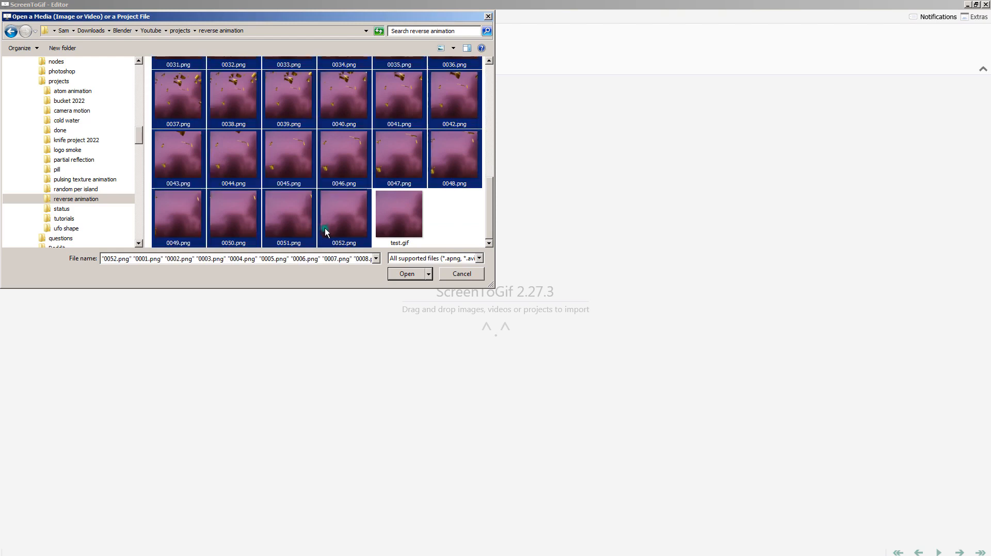
pyautogui.click(408, 275)
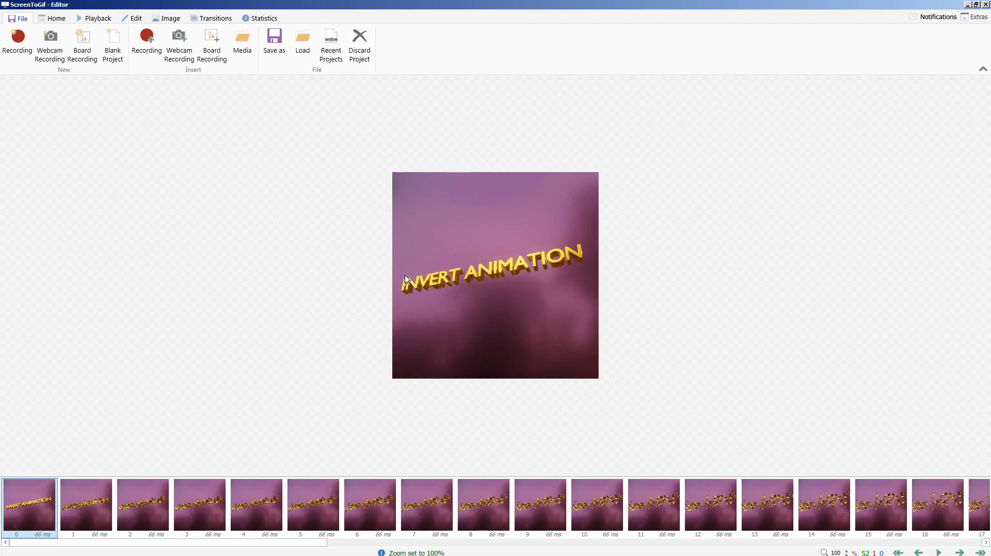
pyautogui.press('space')
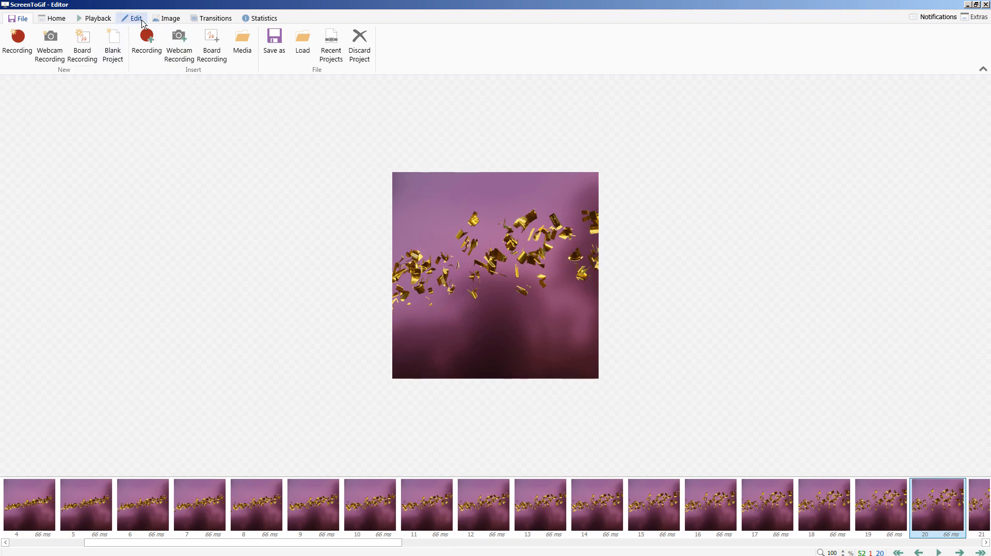
# Reverse the order of the loaded frames and play the reversed sequence
pyautogui.click(169, 19)
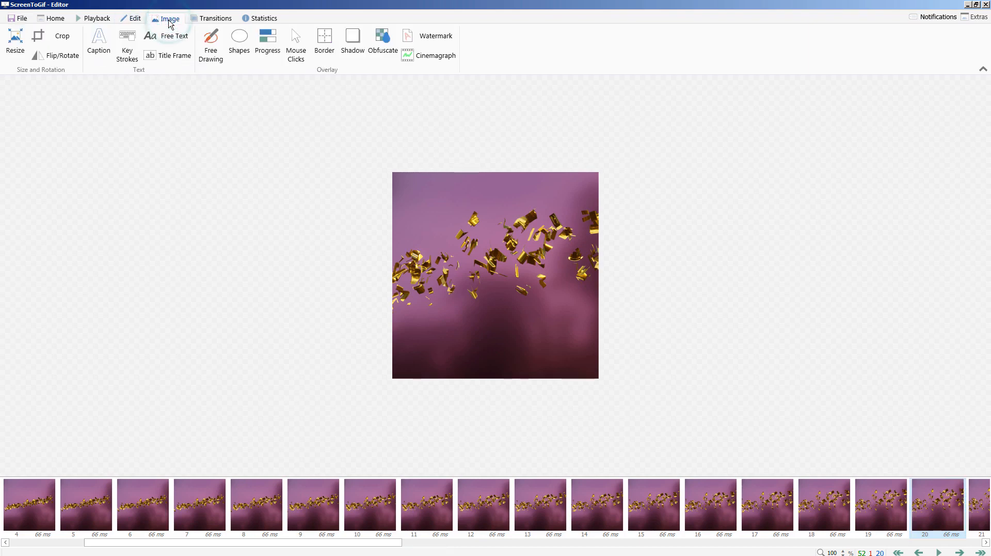
pyautogui.click(138, 21)
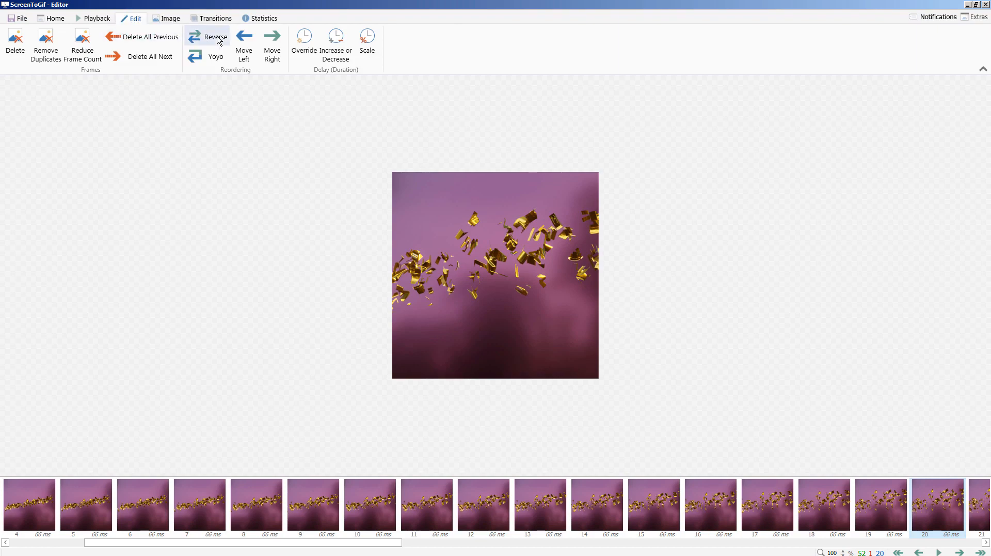
pyautogui.click(194, 41)
pyautogui.press('space')
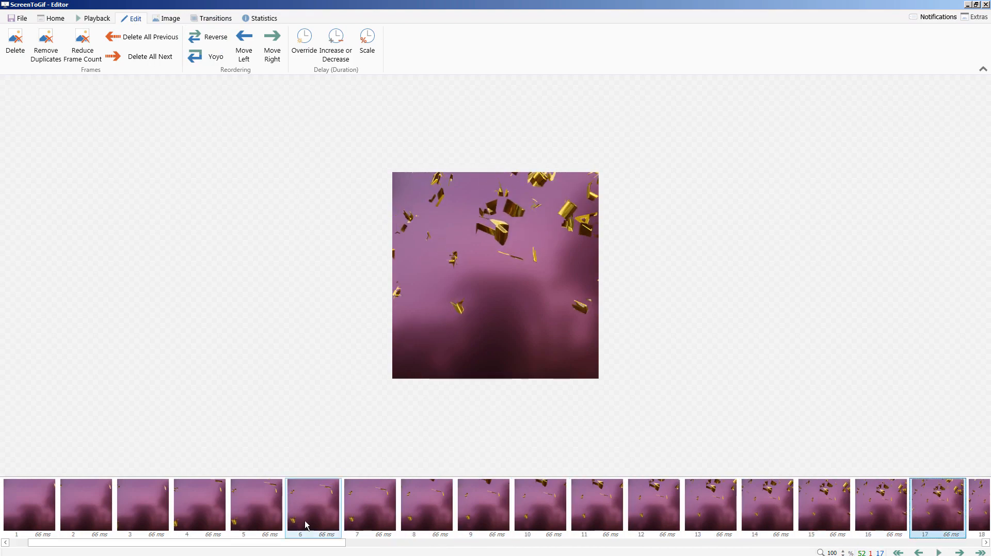
# Increase the duration of the last frame, number 51, by 5000 ms and play the animation
pyautogui.moveTo(308, 542); pyautogui.dragTo(944, 546)
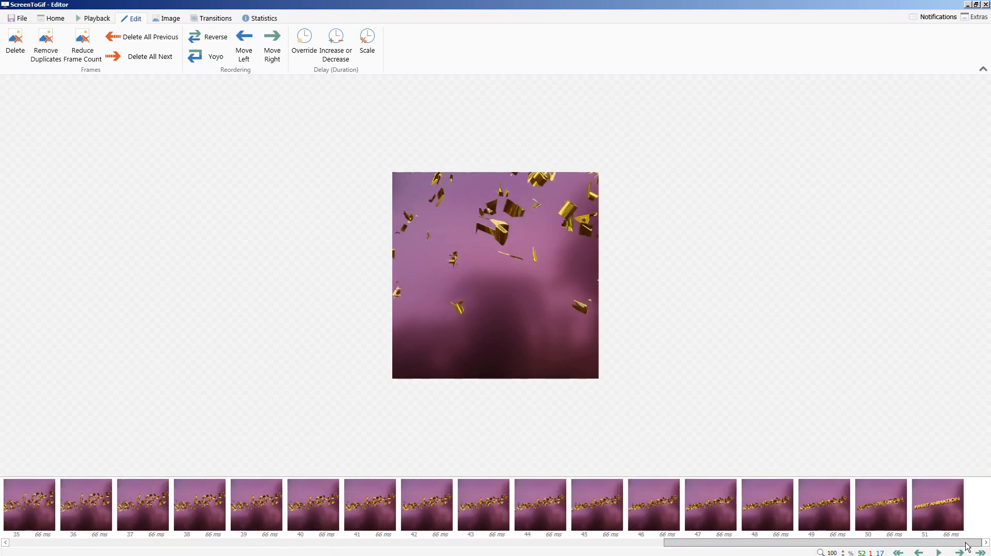
pyautogui.click(946, 500)
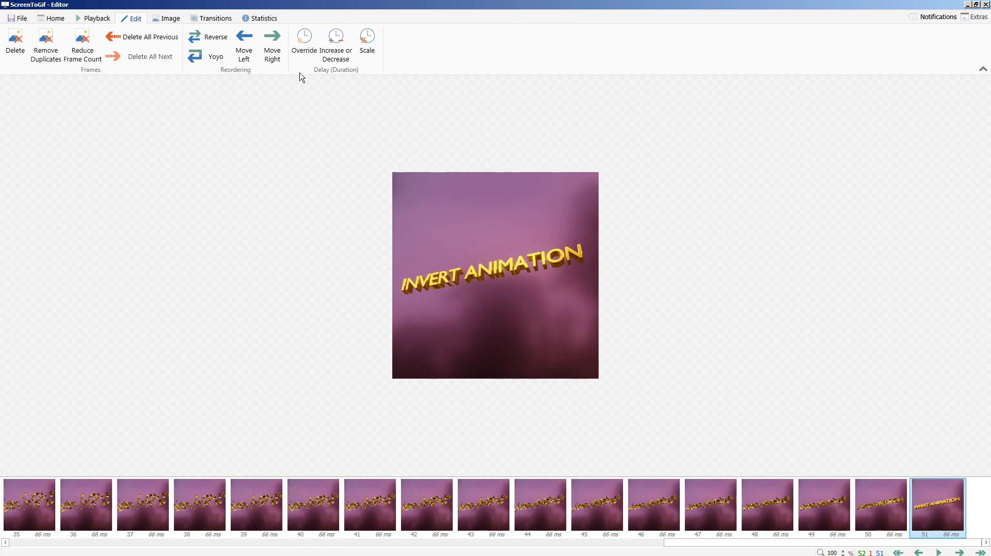
pyautogui.click(337, 44)
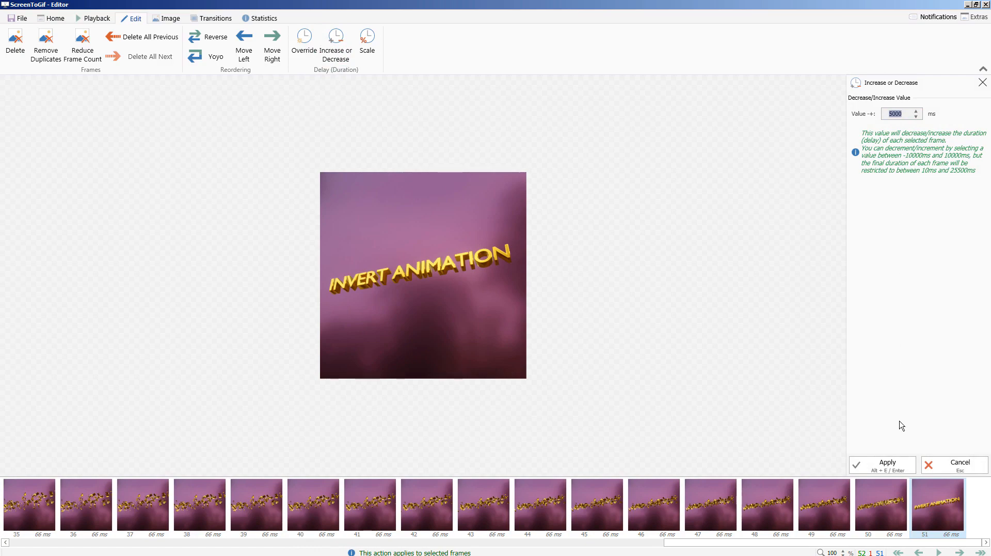
pyautogui.click(899, 466)
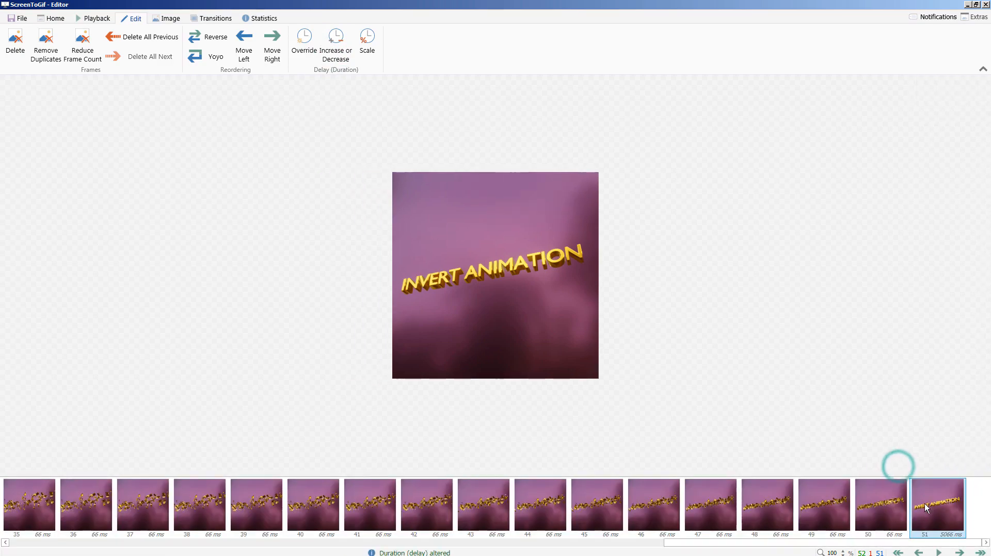
pyautogui.press('space')
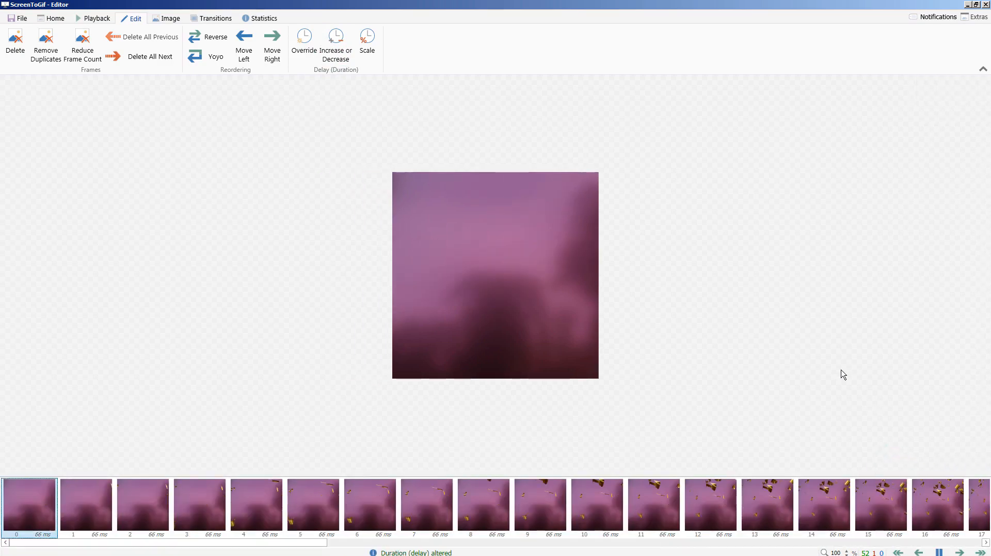